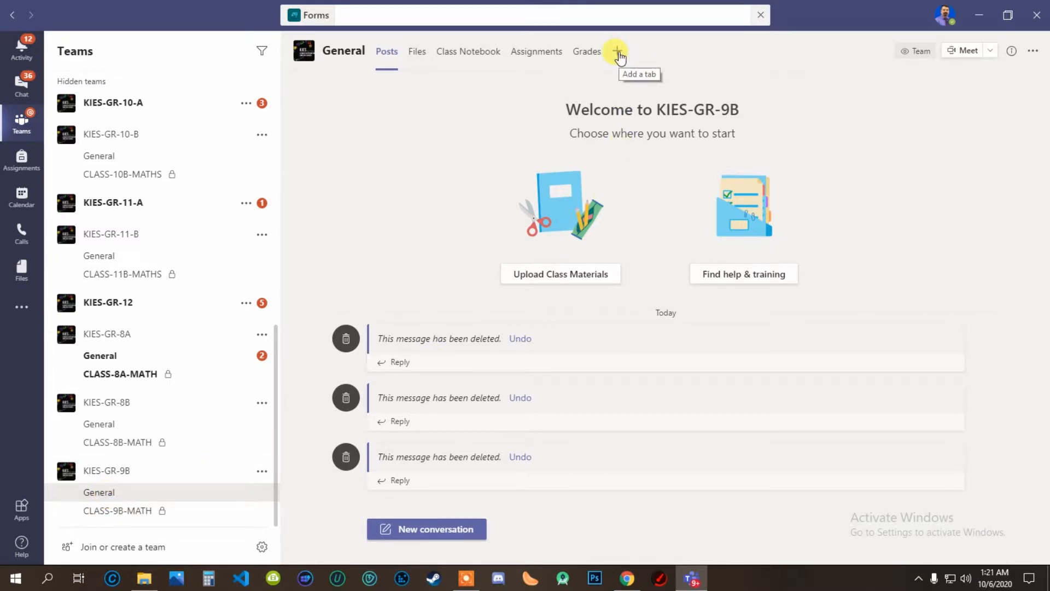
Browse the tabs that can be added to the KIES-GR-9B General channel and search them for "form".
left_click(617, 53)
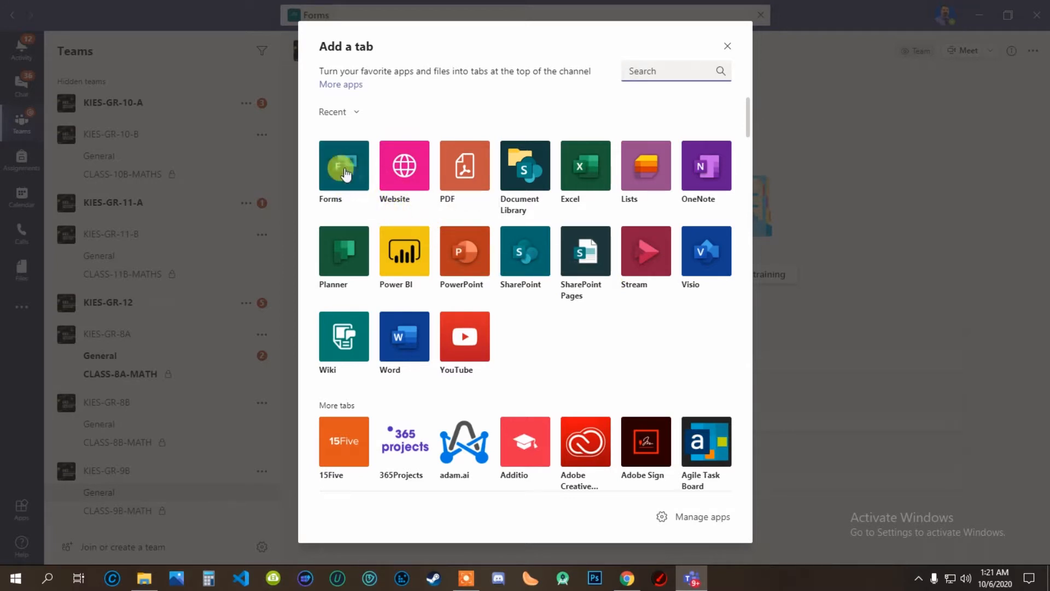
left_click(725, 52)
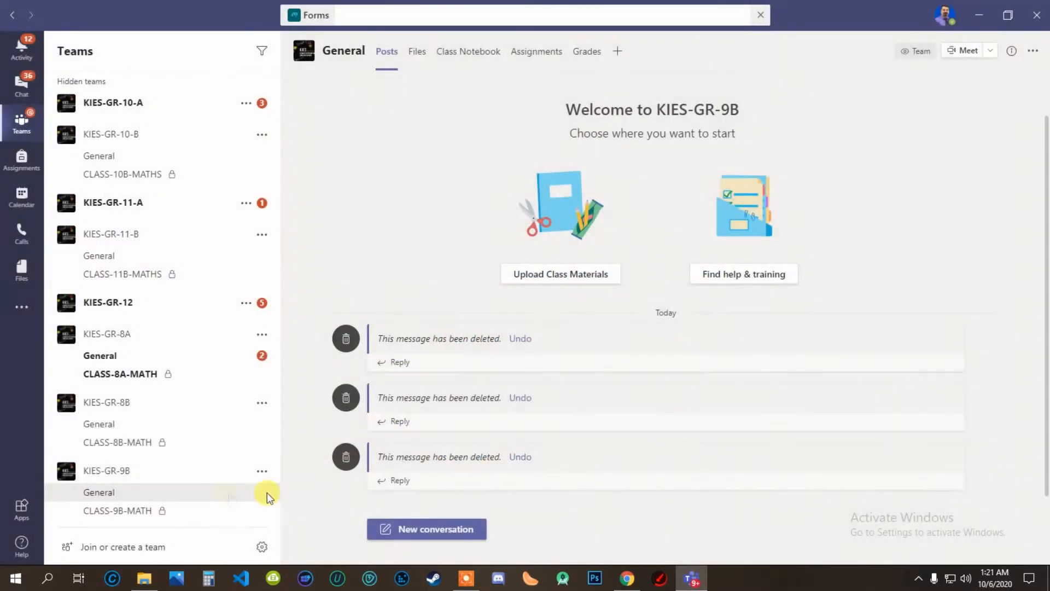
left_click(619, 52)
left_click(650, 73)
type("form")
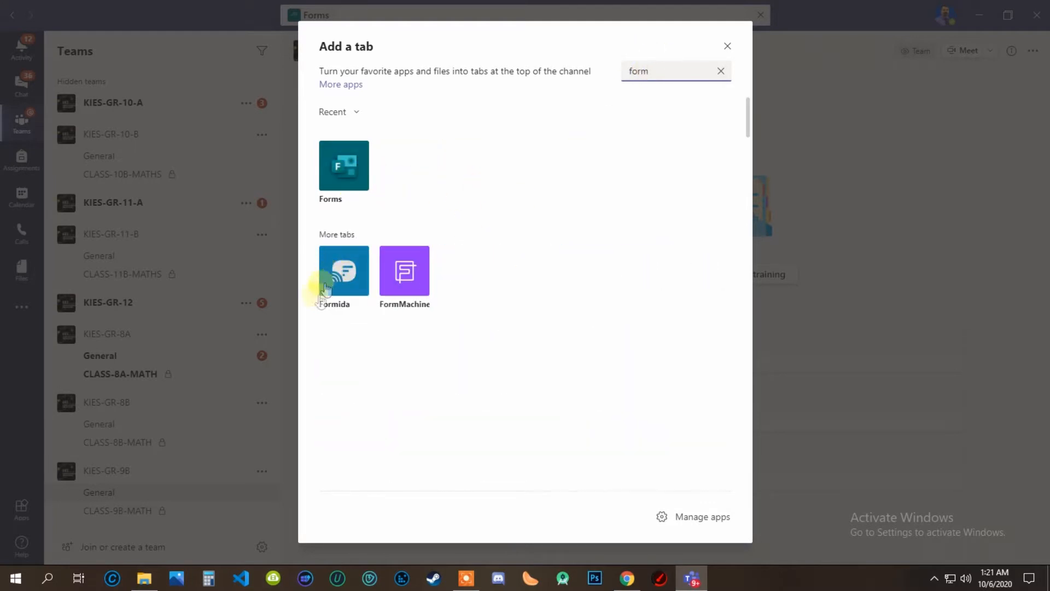
left_click(728, 48)
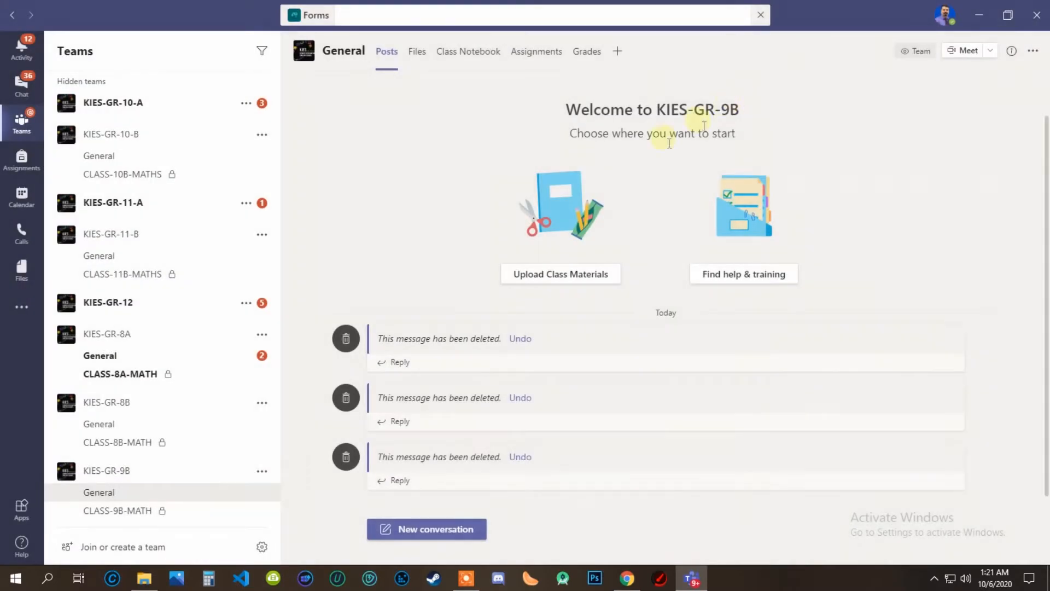
Look up Forms in the app store's Tabs category and view its details.
left_click(22, 511)
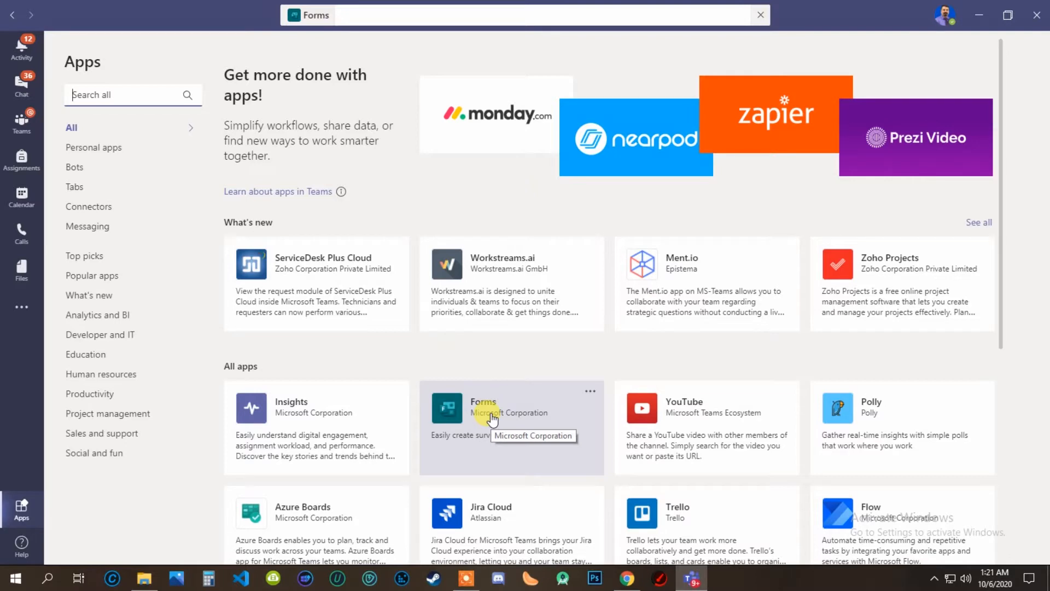
left_click(76, 189)
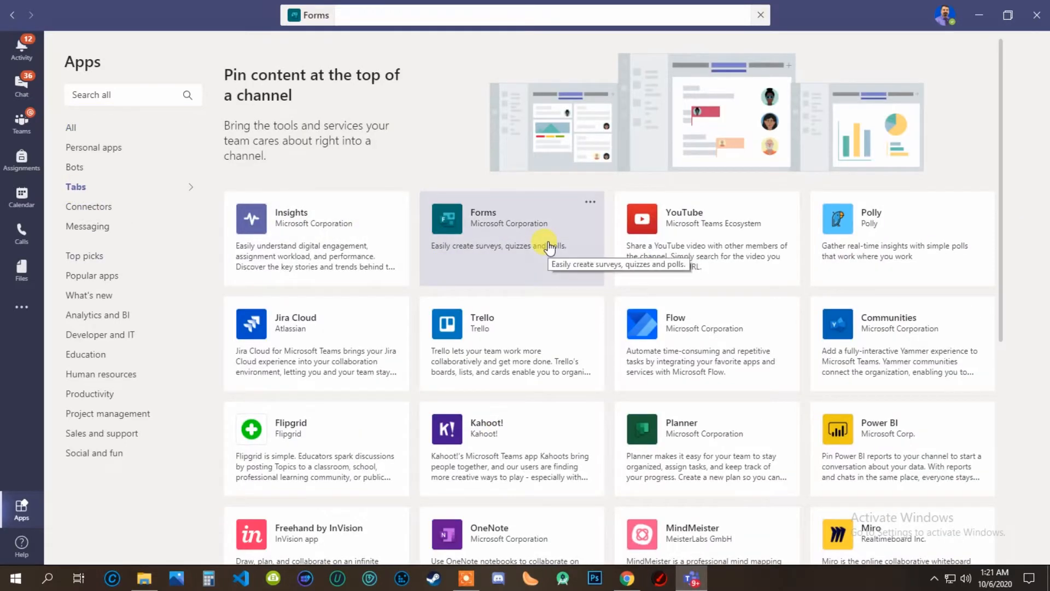
left_click(109, 94)
type("form")
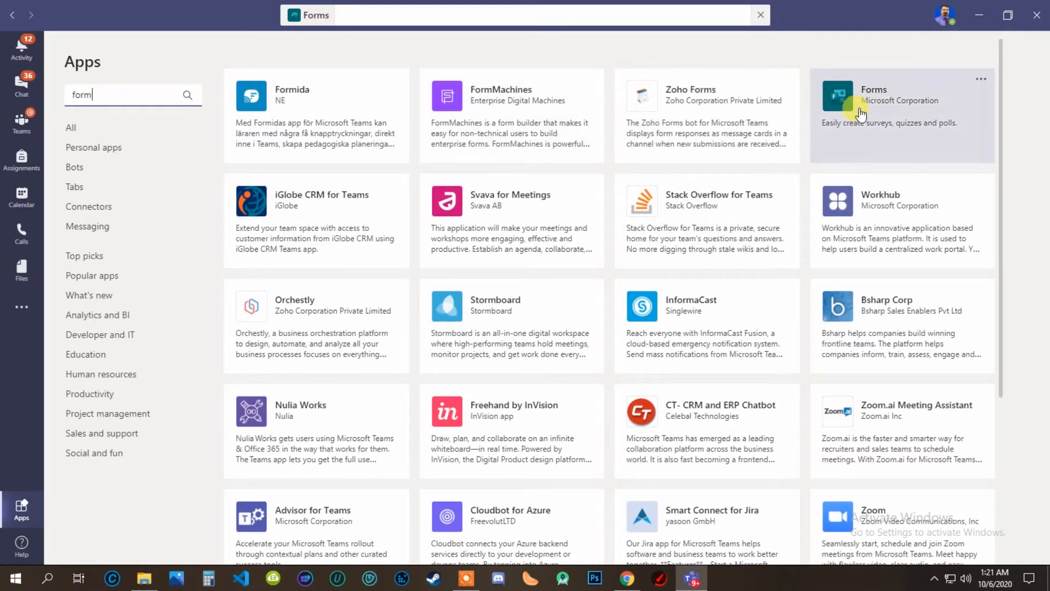
type("s")
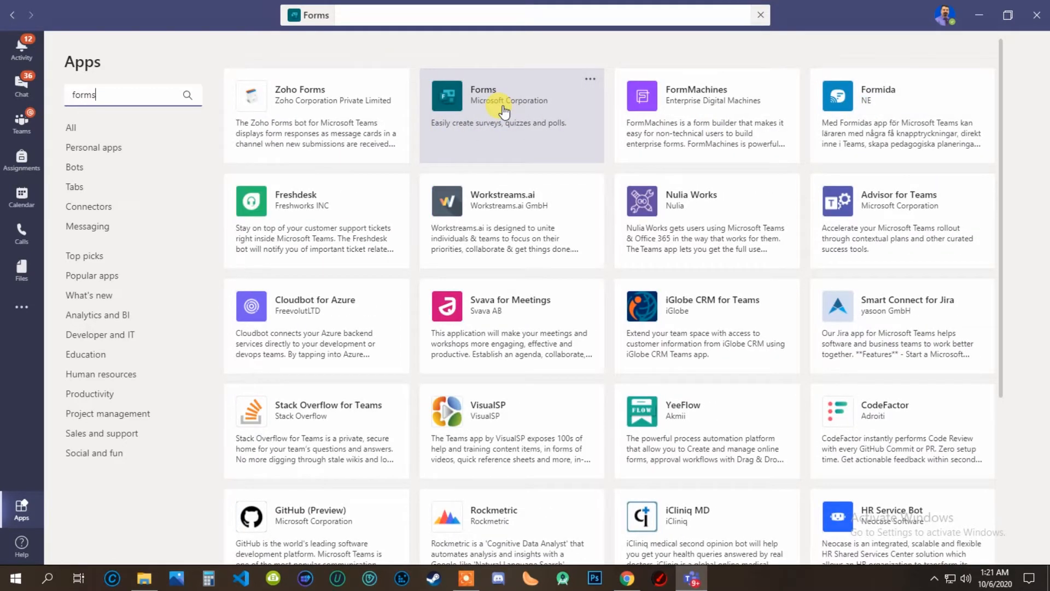
key("BackSpace")
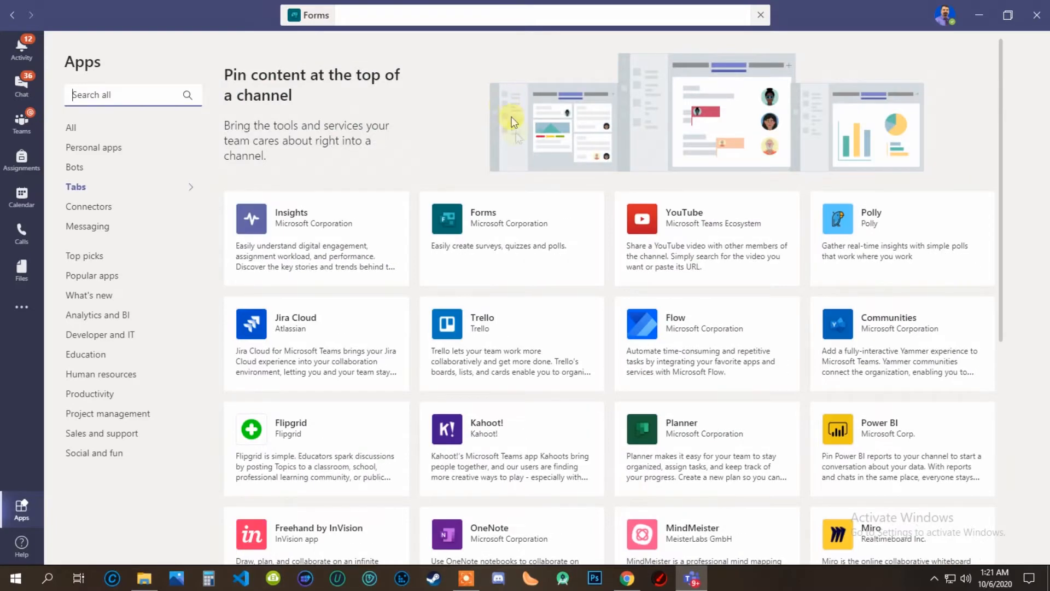
left_click(492, 257)
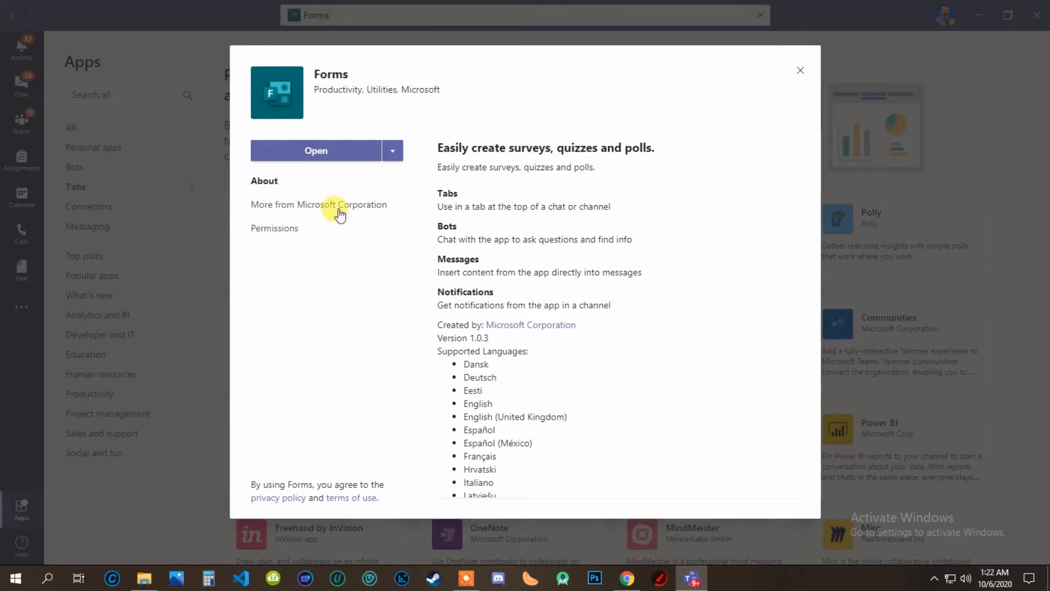
left_click(800, 71)
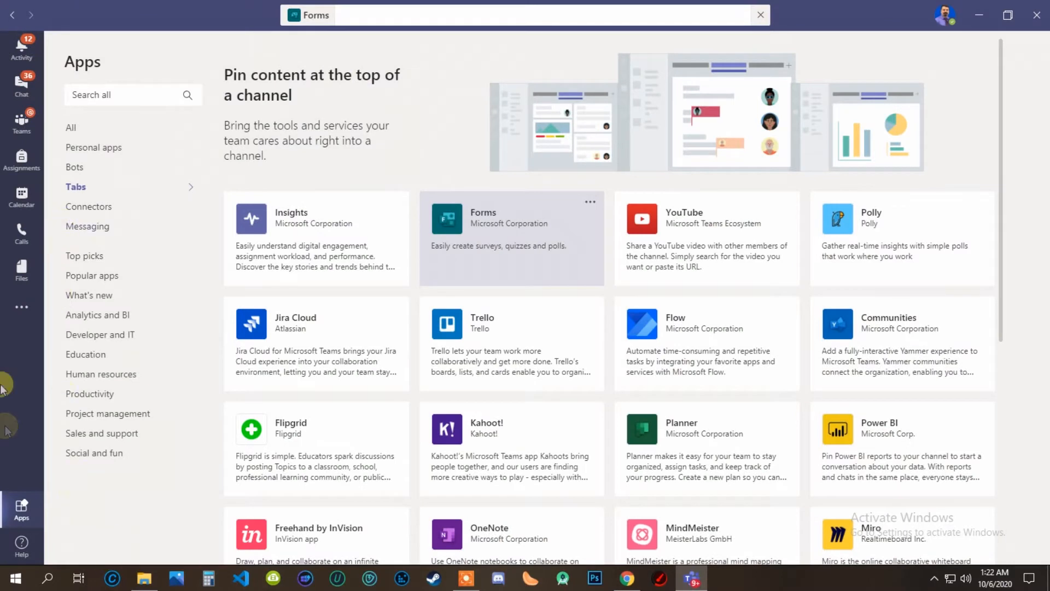
Return to the KIES-GR-9B General channel and view the apps available as tabs.
left_click(21, 127)
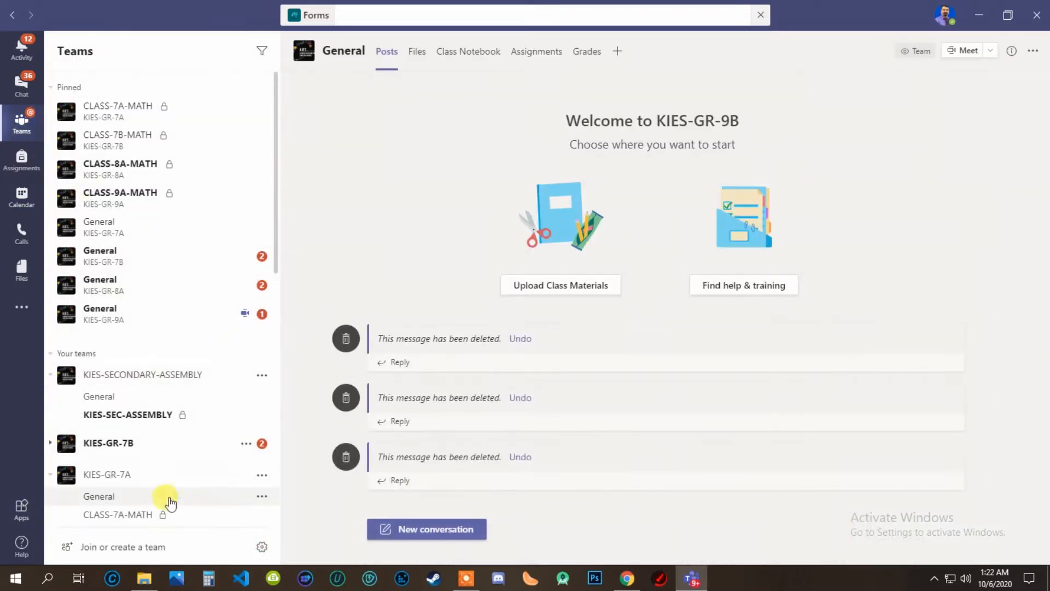
scroll(136, 513, "down", 10)
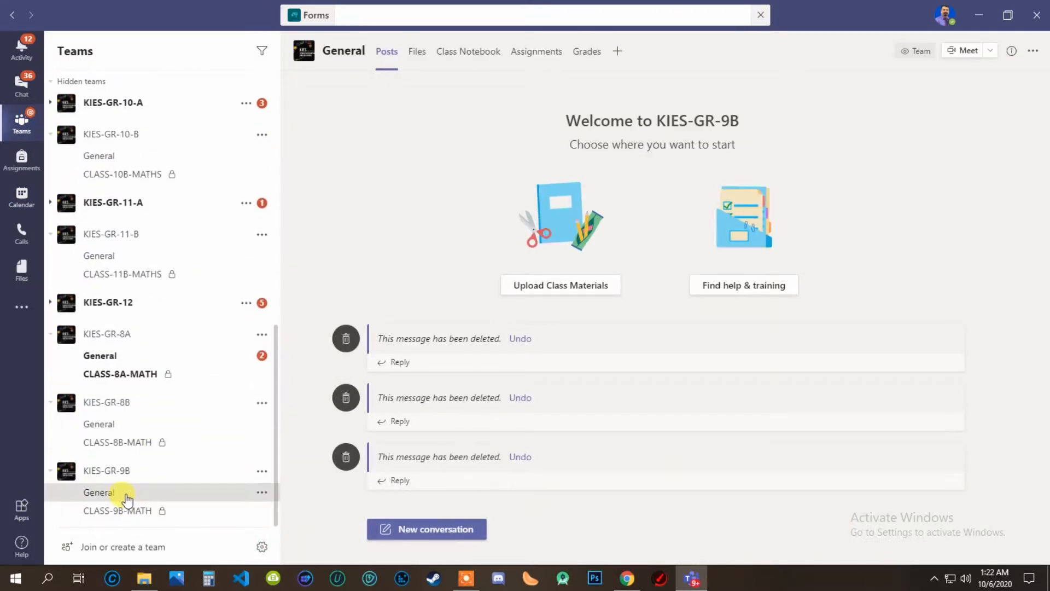
left_click(616, 52)
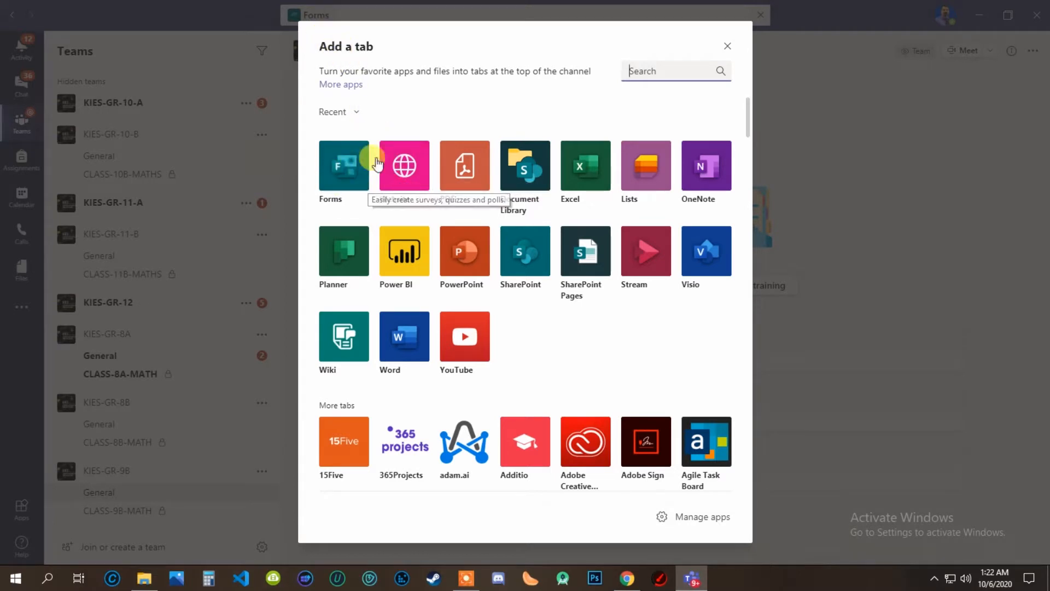
key("Escape")
Open the Forms app's details in the app store and choose to add it to a team.
left_click(22, 508)
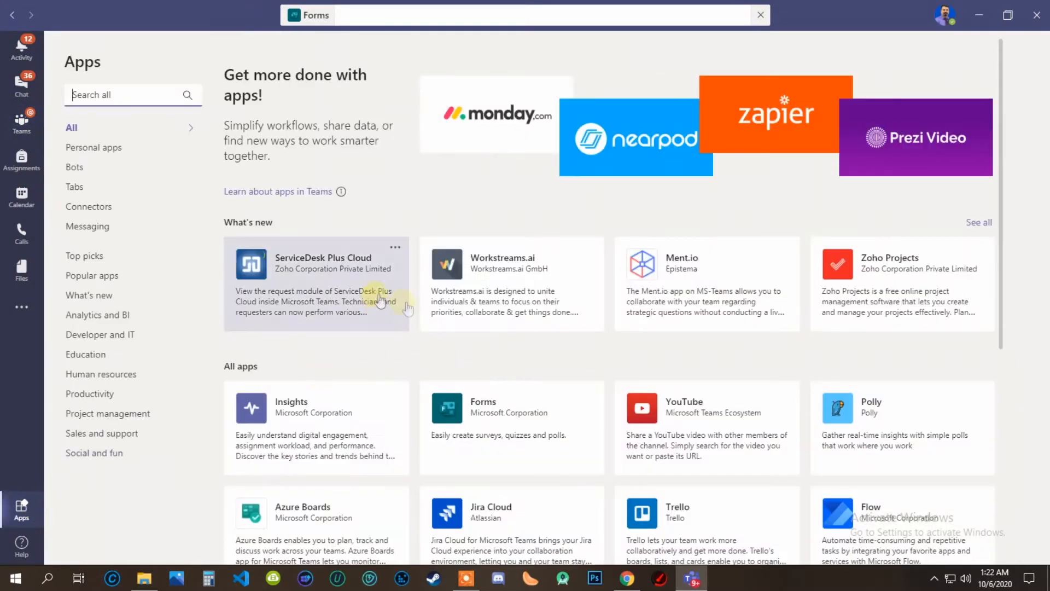
left_click(499, 432)
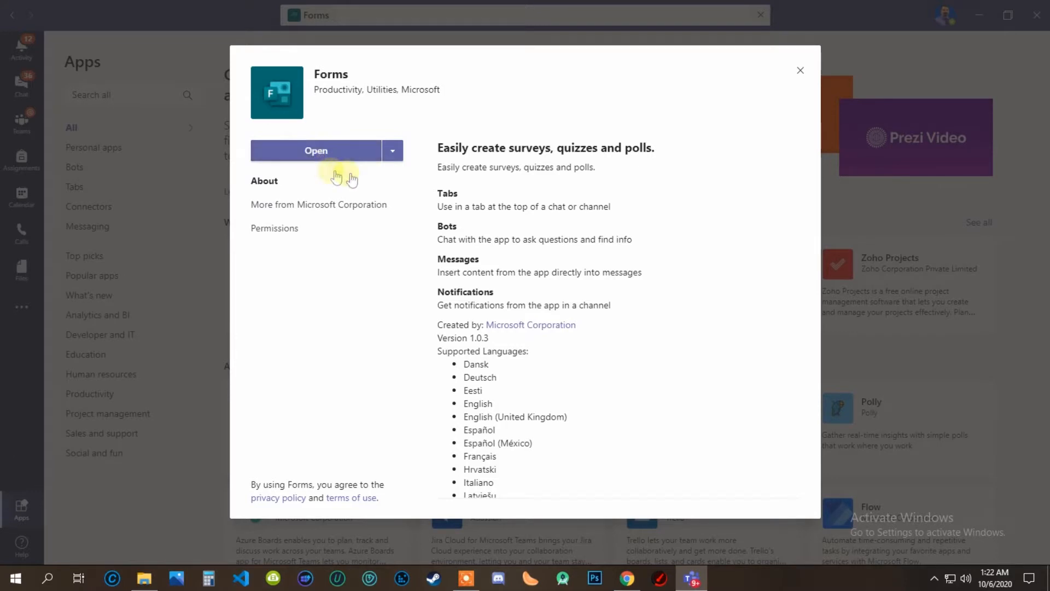
left_click(394, 155)
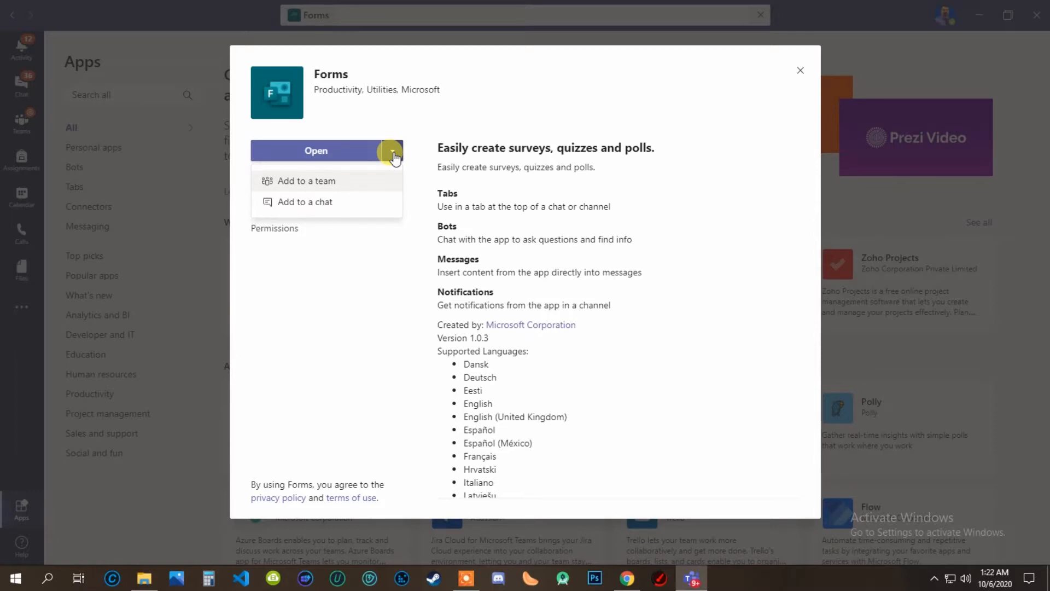
left_click(345, 181)
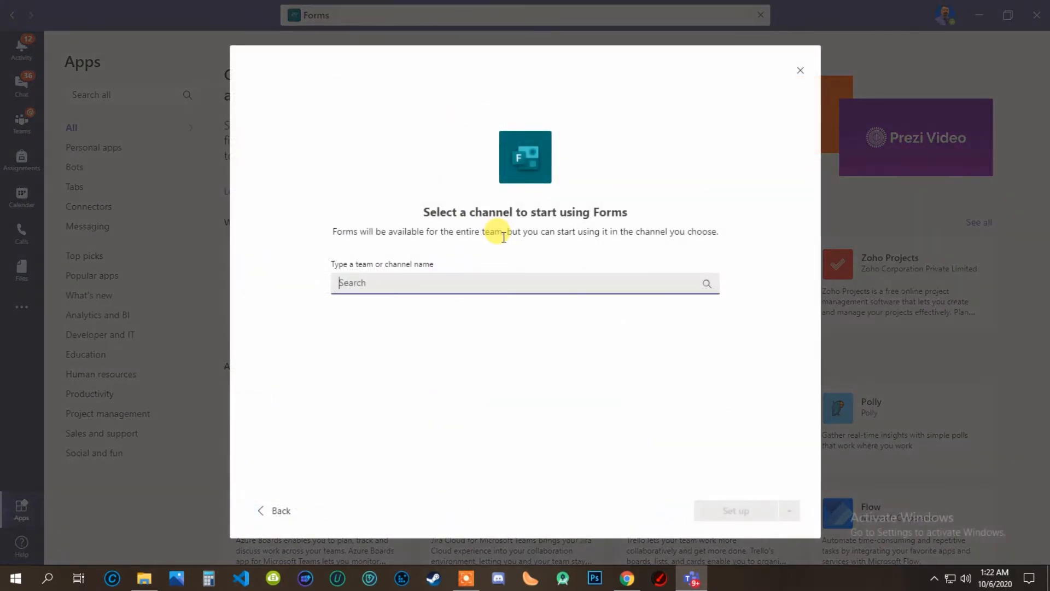
Try to set up Forms as a tab in the KIES-GR-9A General channel.
left_click(392, 283)
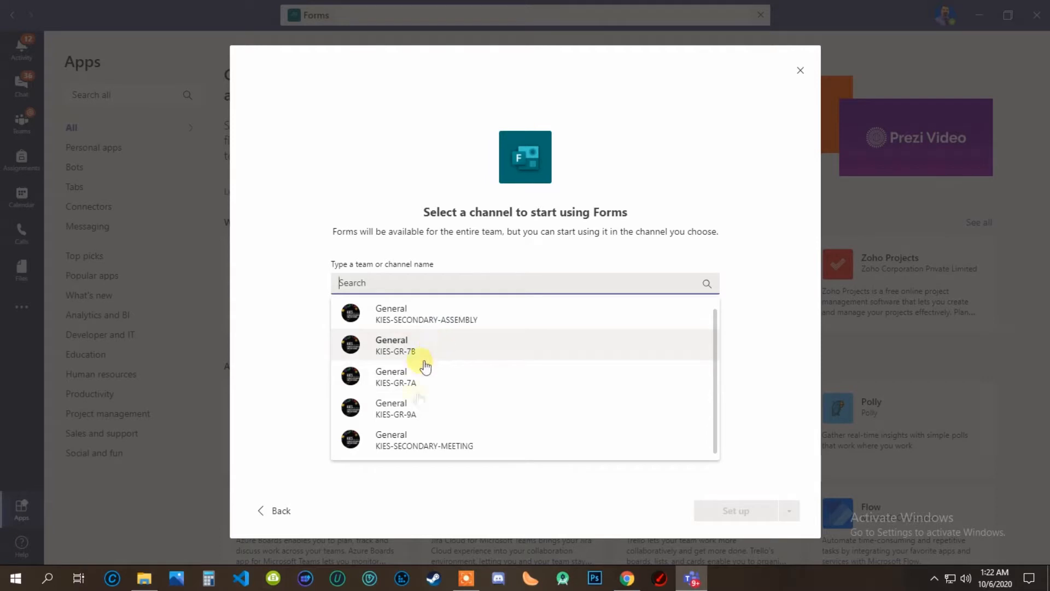
left_click(432, 411)
left_click(794, 512)
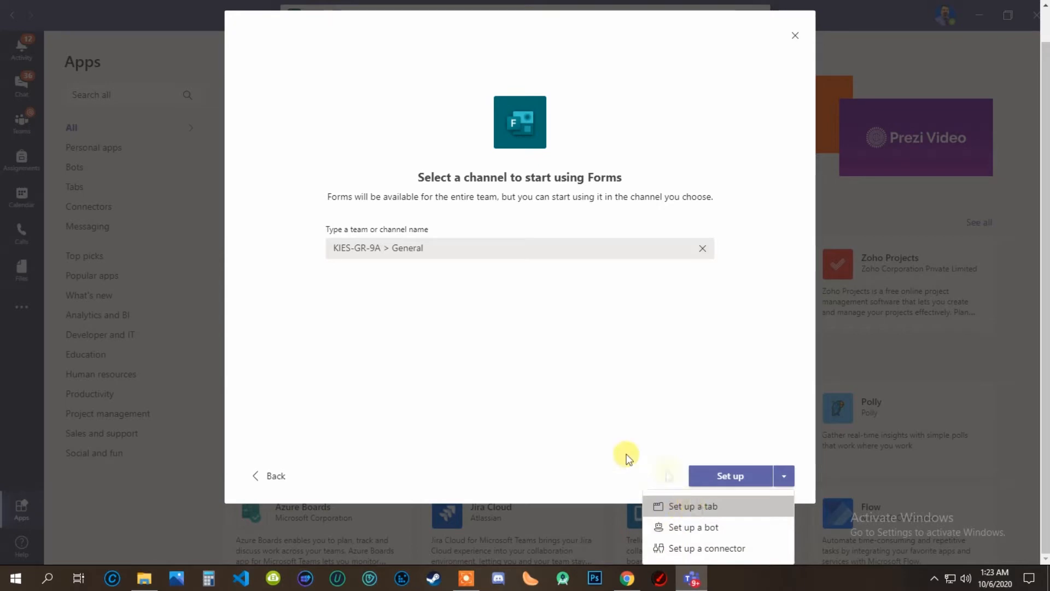
left_click(731, 472)
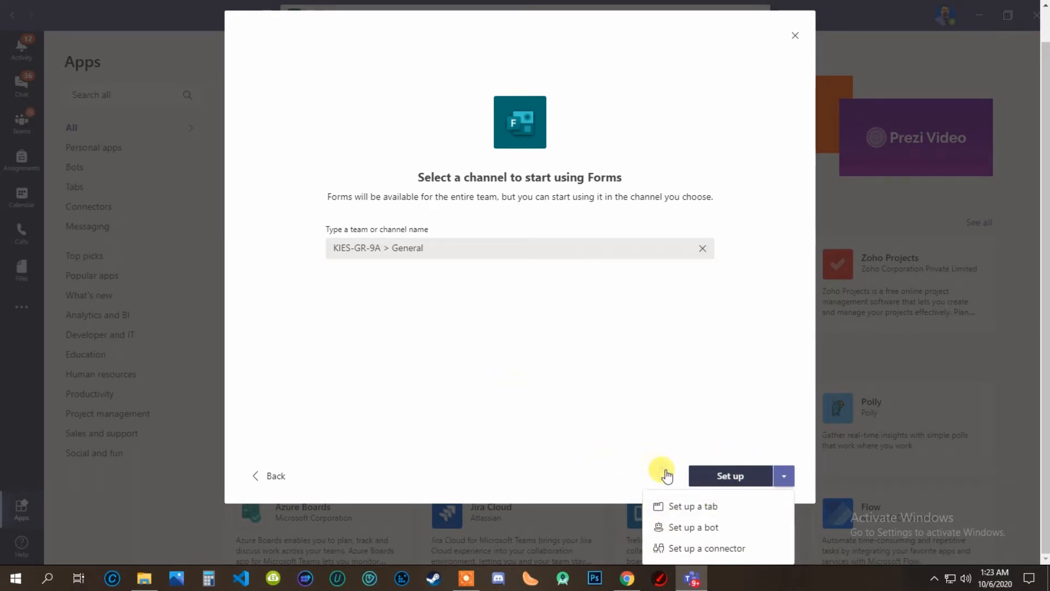
left_click(706, 505)
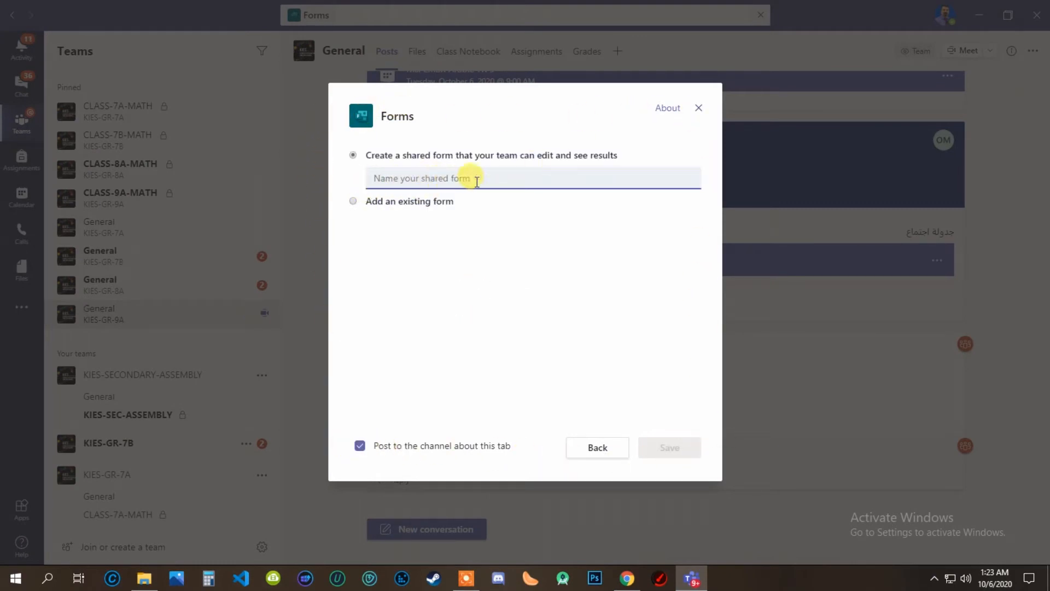
left_click(699, 108)
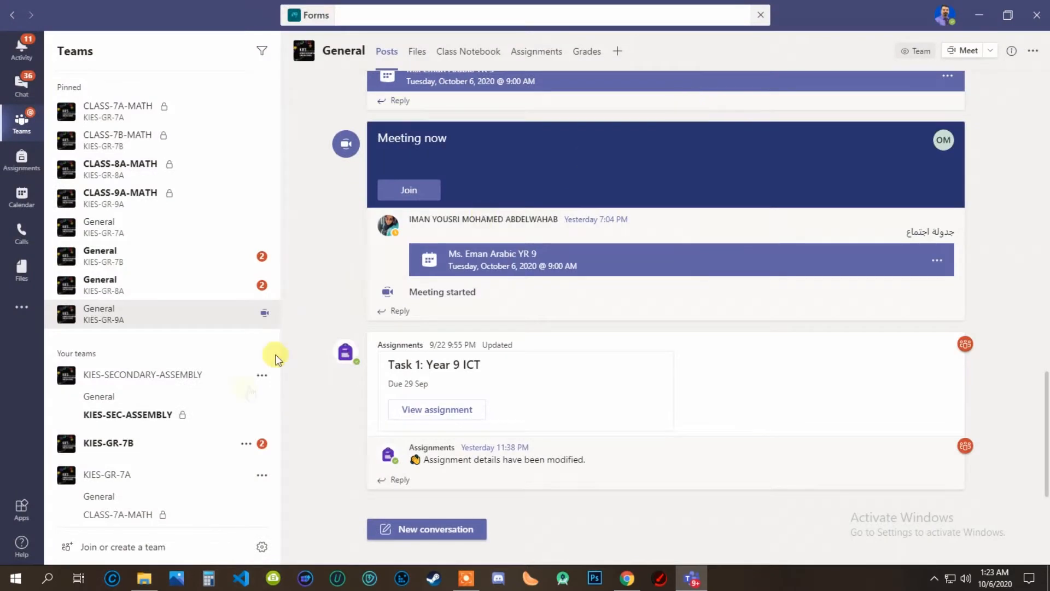
Go to the KIES-GR-9B General channel and start adding a Forms tab to it.
scroll(127, 487, "down", 10)
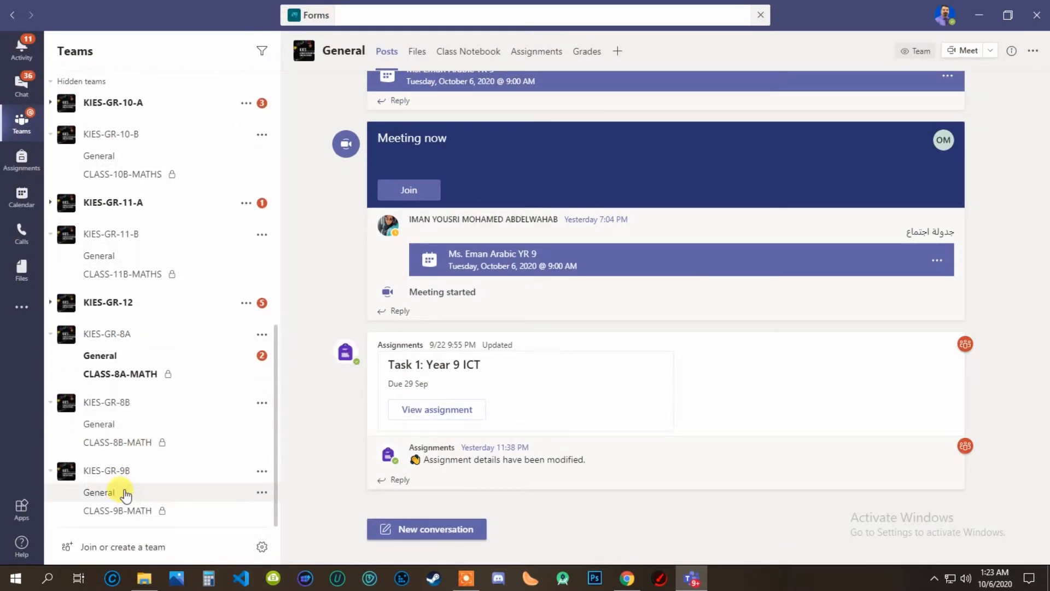
left_click(124, 493)
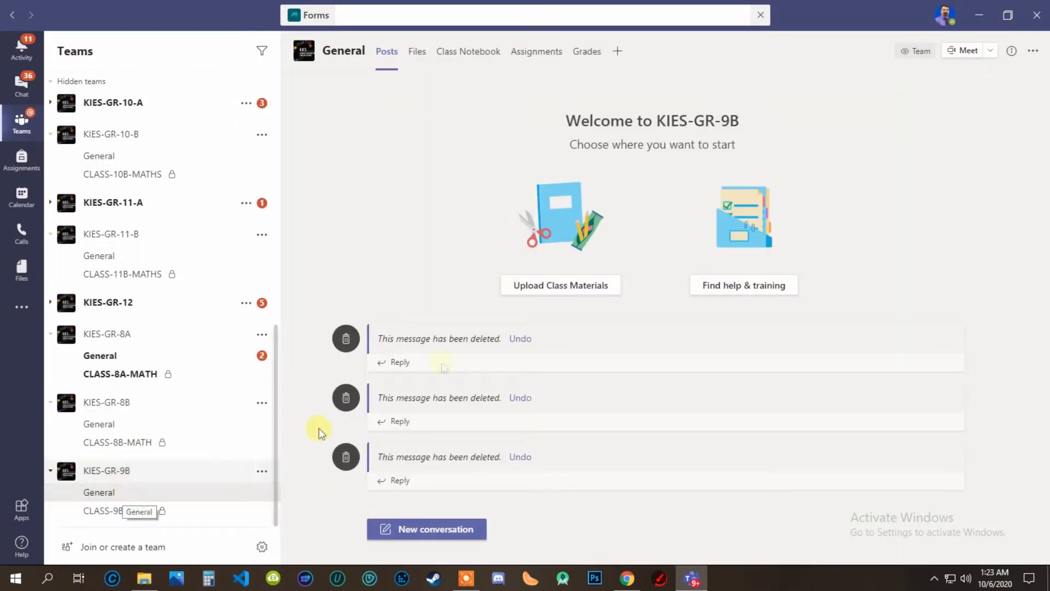
left_click(617, 51)
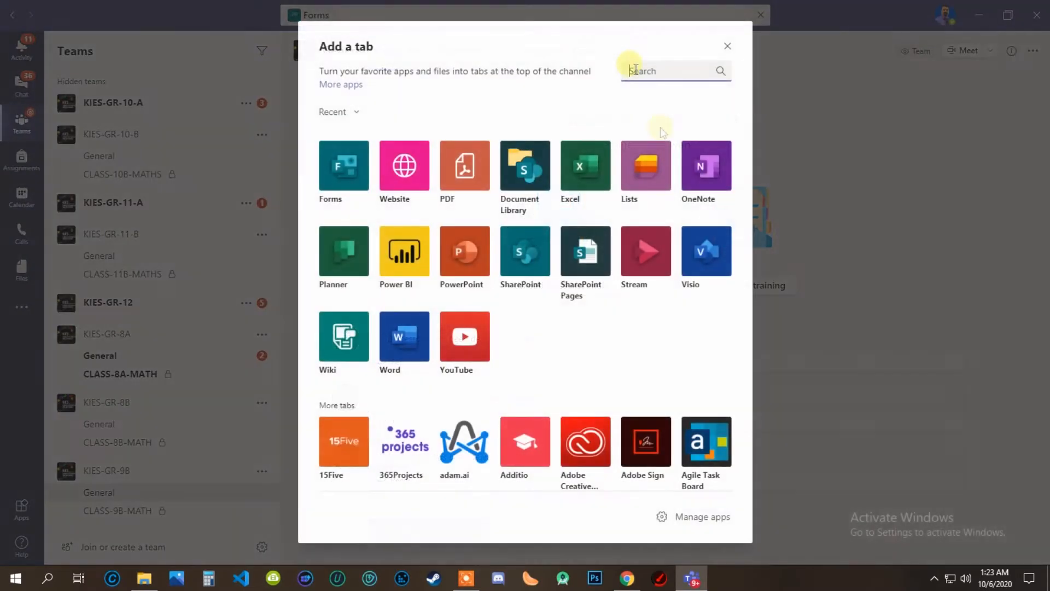
left_click(335, 171)
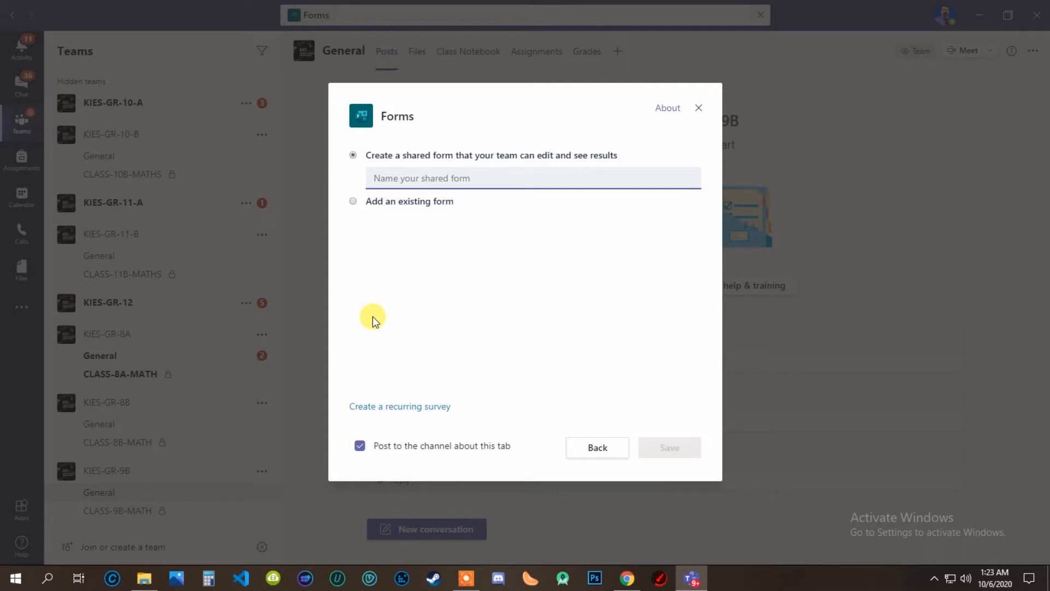
left_click(699, 108)
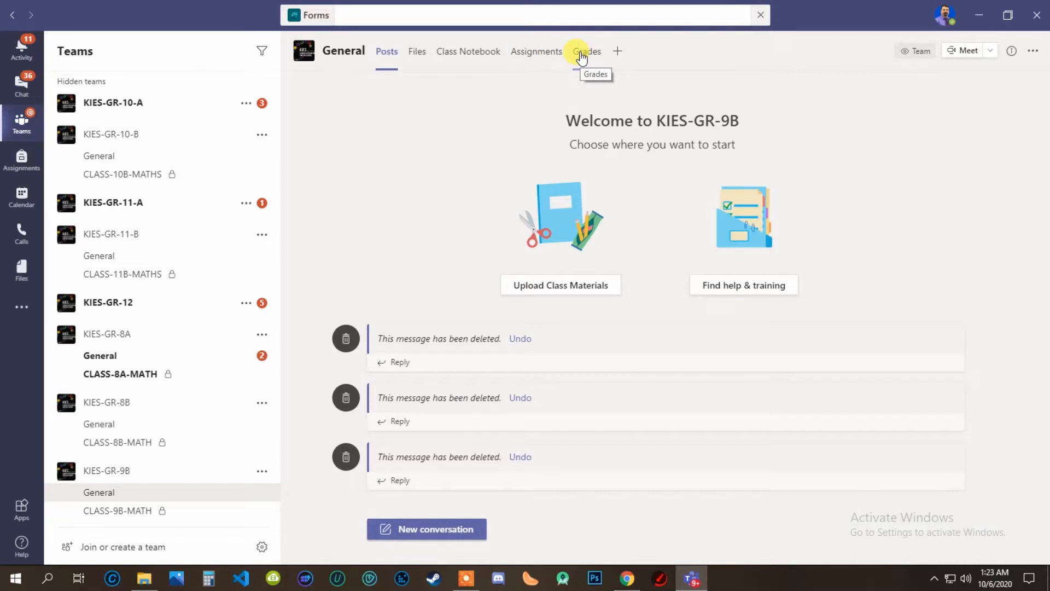
left_click(617, 52)
left_click(346, 170)
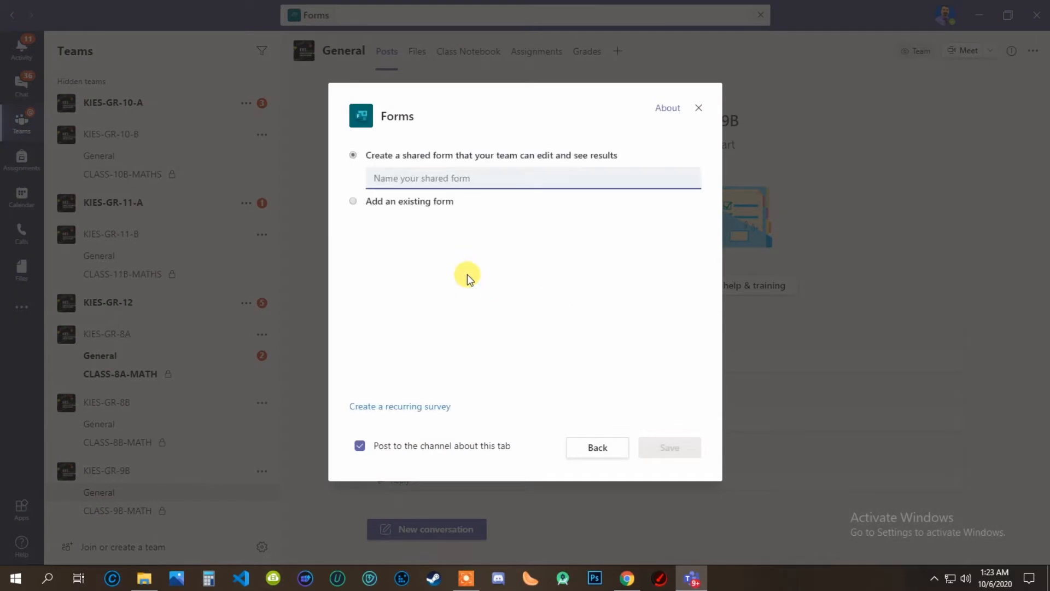
Enter "Chapter 5 test" as the name of the new shared form.
left_click(427, 182)
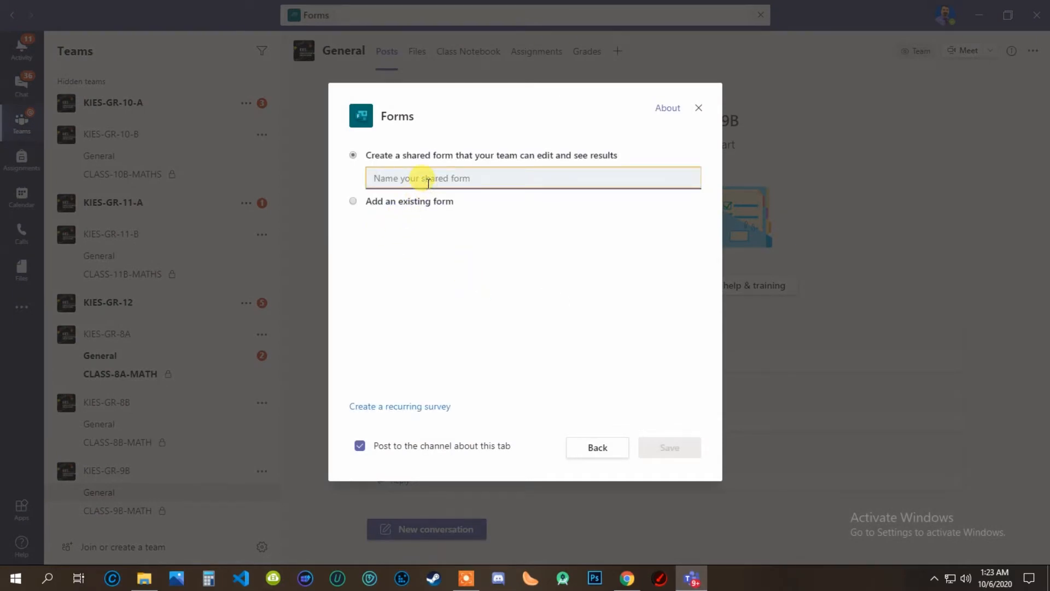
type("Chapter 5 test")
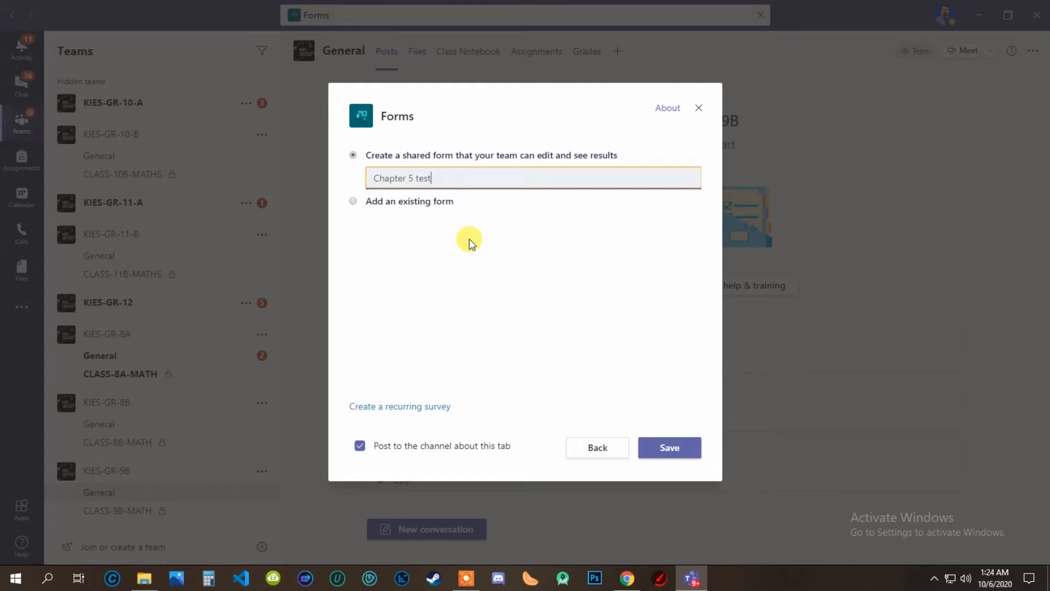
Try the option of adding an existing form and select Math Test.
left_click(353, 202)
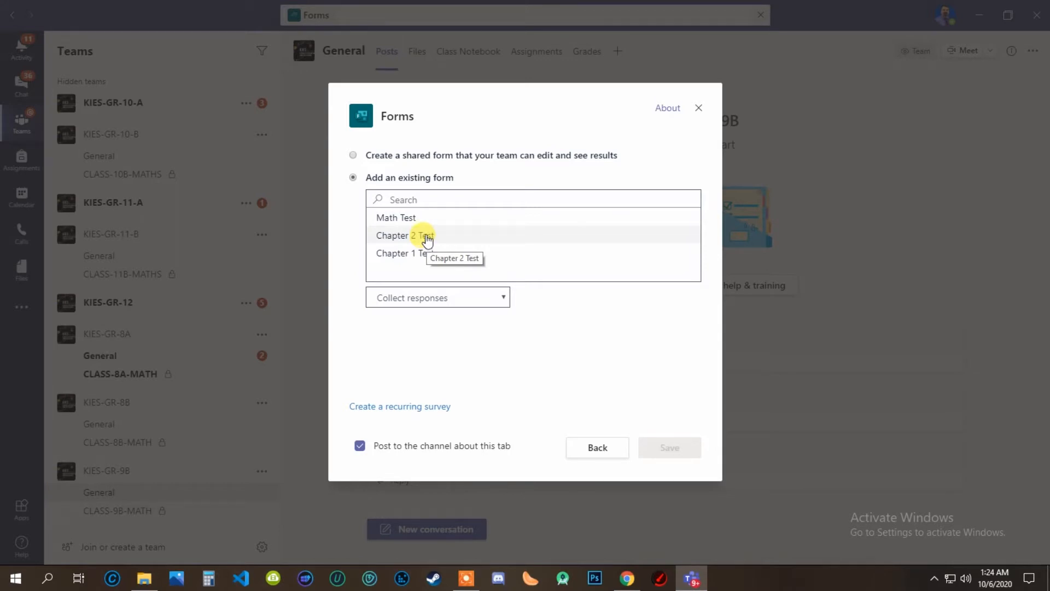
left_click(353, 155)
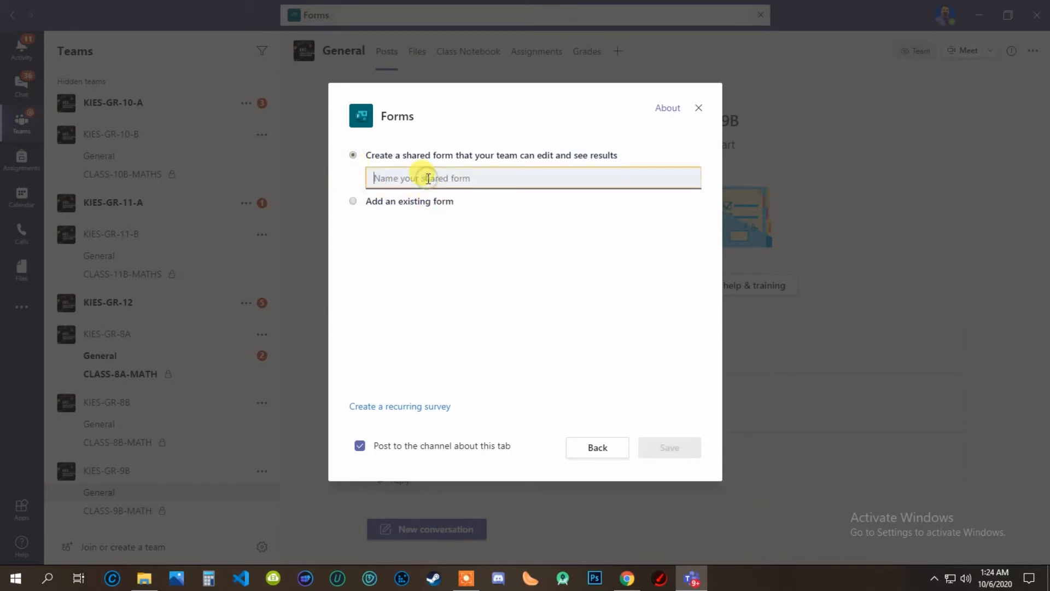
left_click(352, 201)
left_click(404, 222)
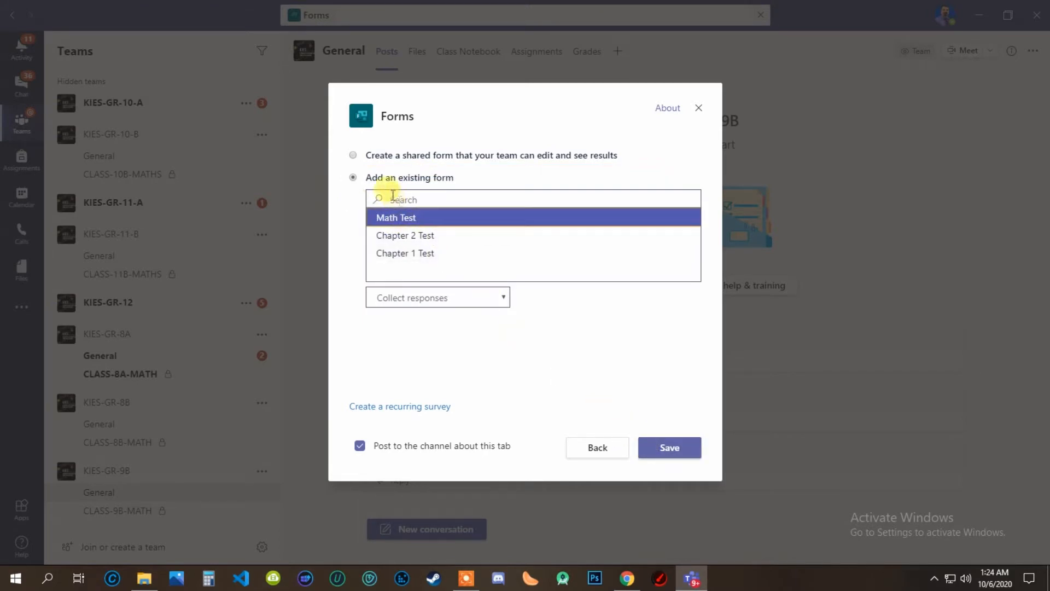
Create a shared form named "Math Test", save it as a channel tab and check its responses view.
left_click(353, 154)
left_click(402, 179)
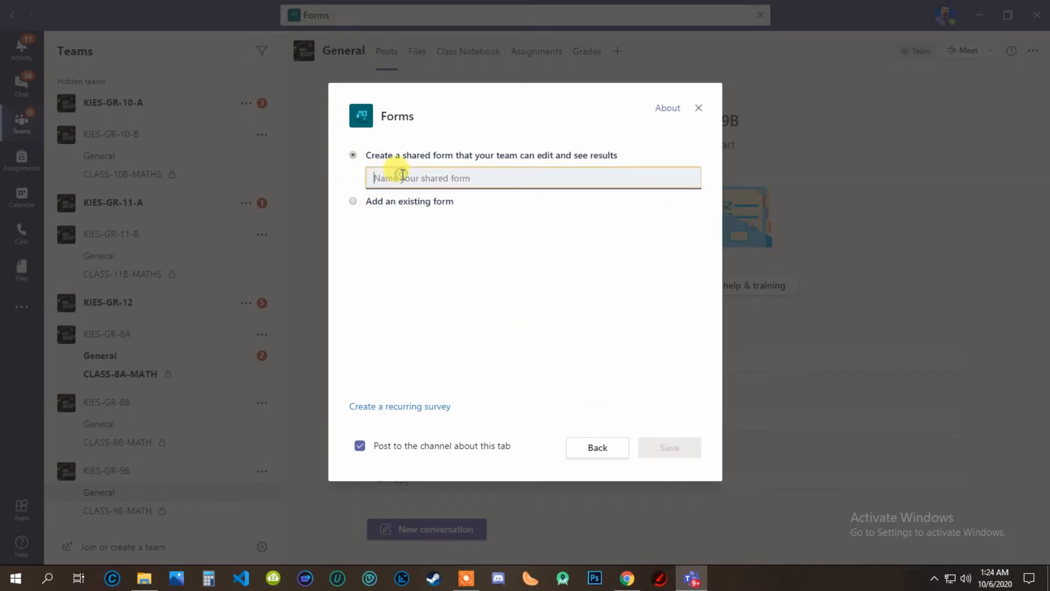
type("Math Test")
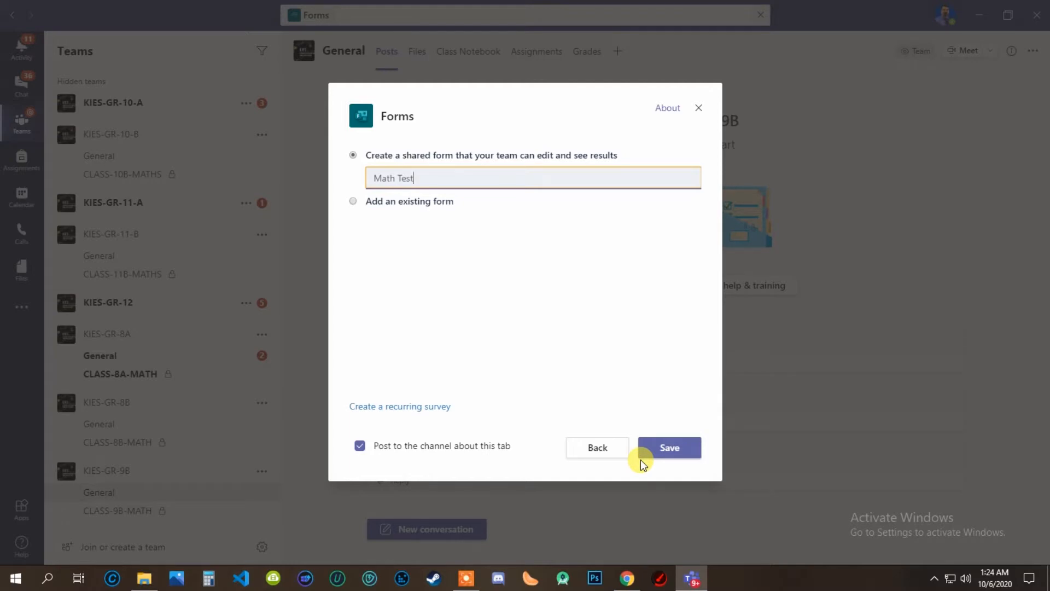
left_click(658, 451)
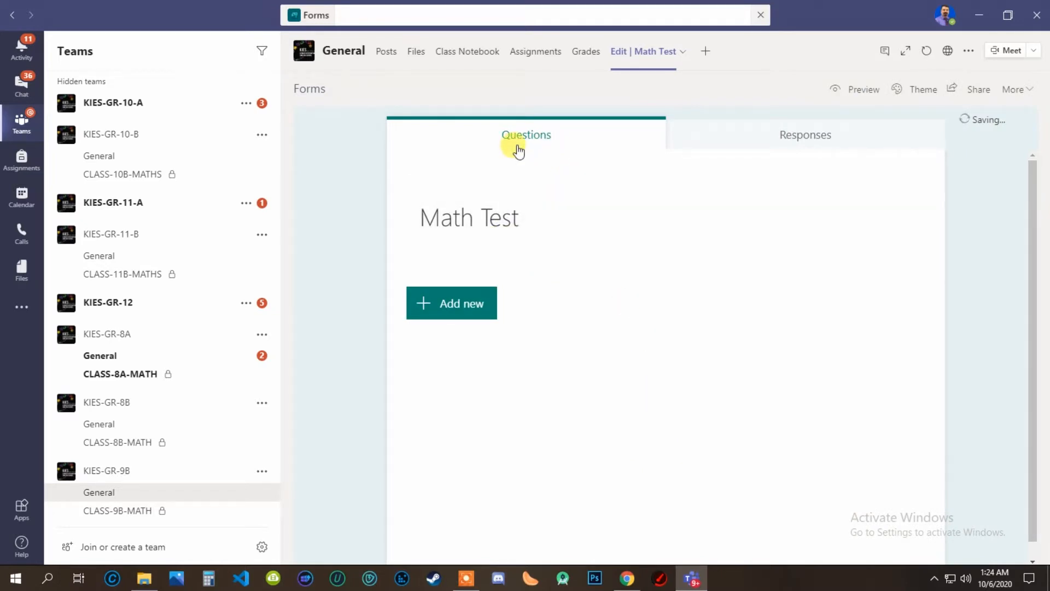
left_click(815, 144)
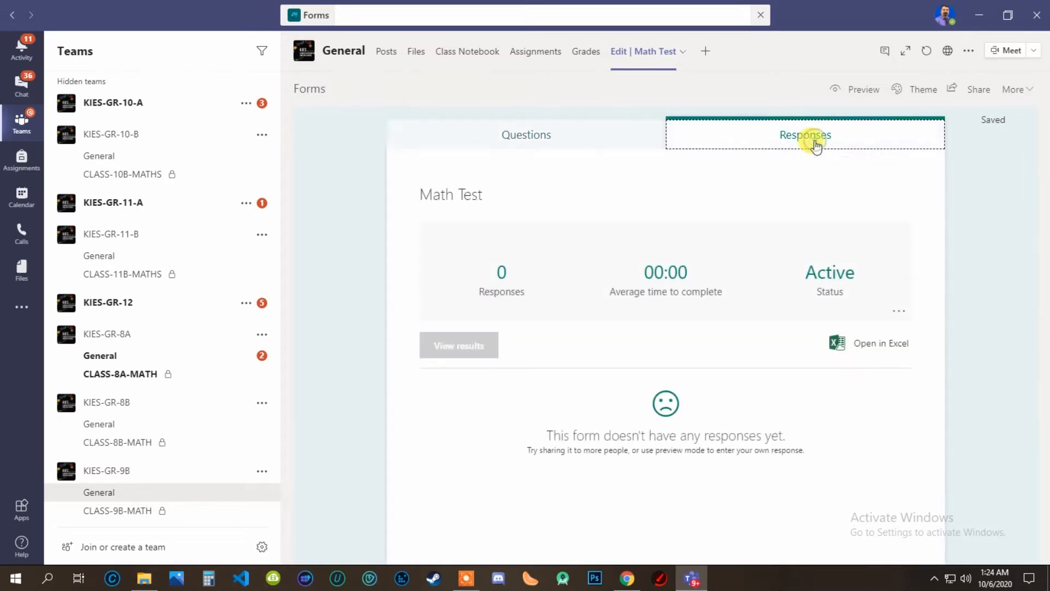
left_click(556, 140)
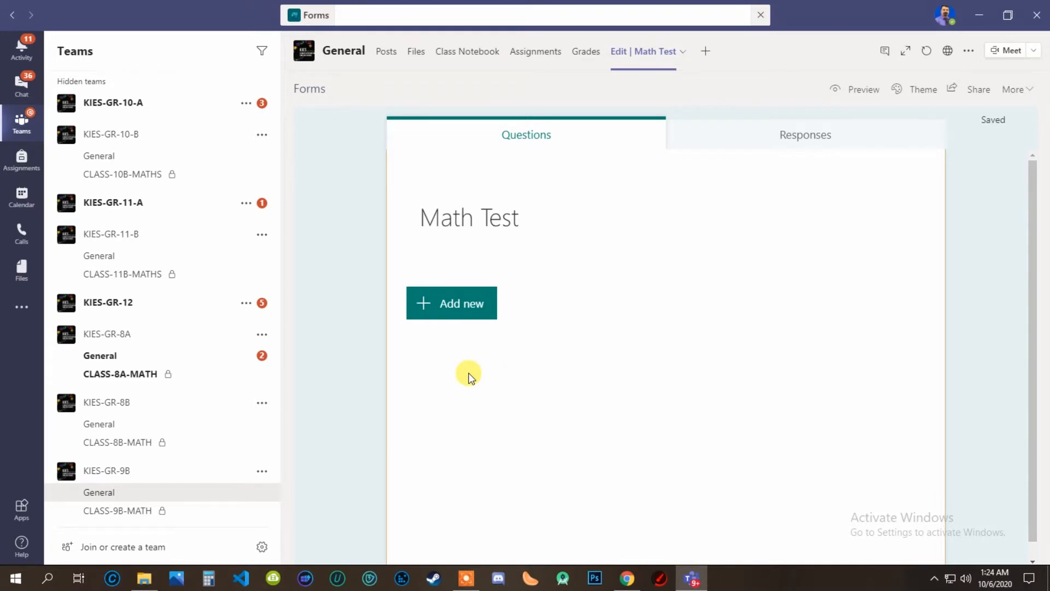
Add a choice question with the text "1+1" to the Math Test form.
left_click(456, 288)
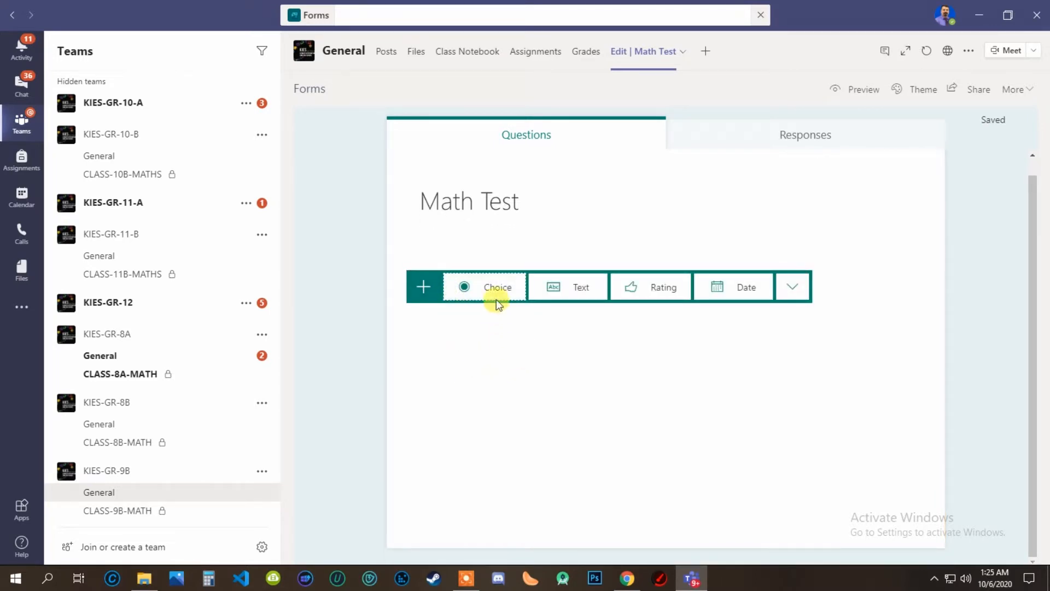
left_click(793, 289)
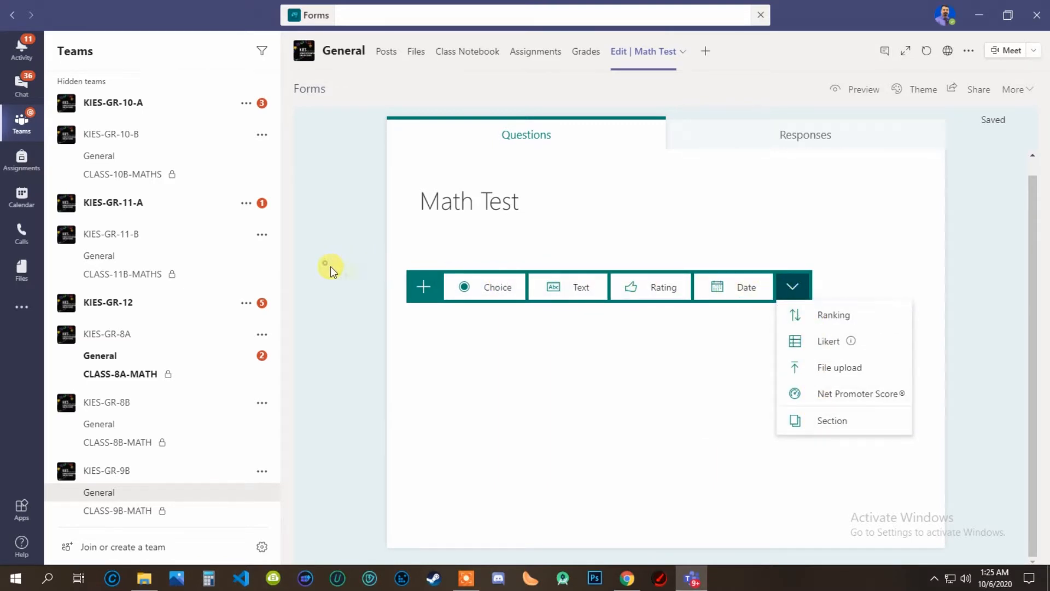
left_click(485, 291)
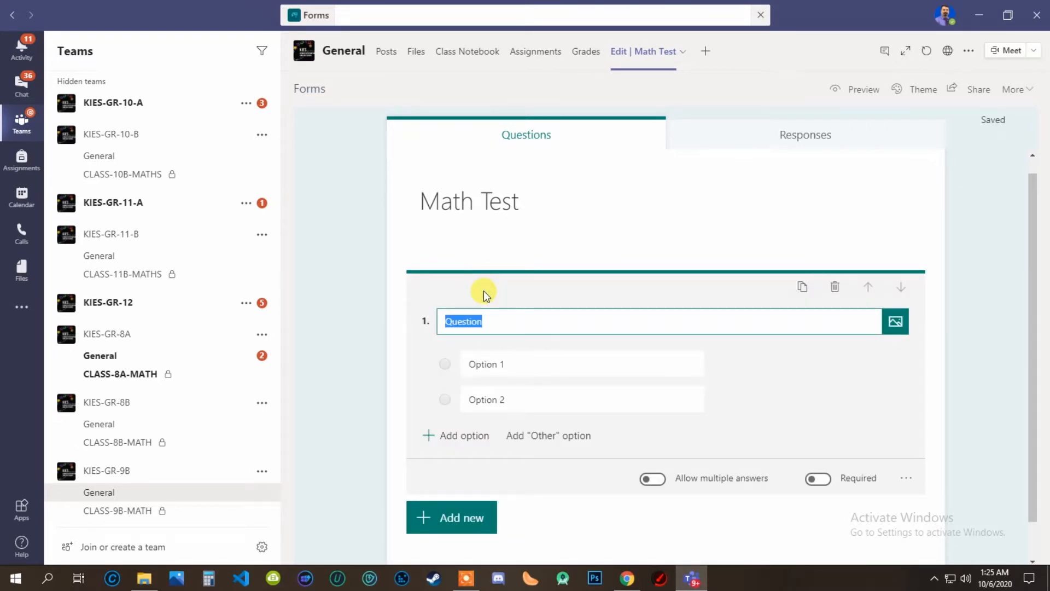
type("1+1")
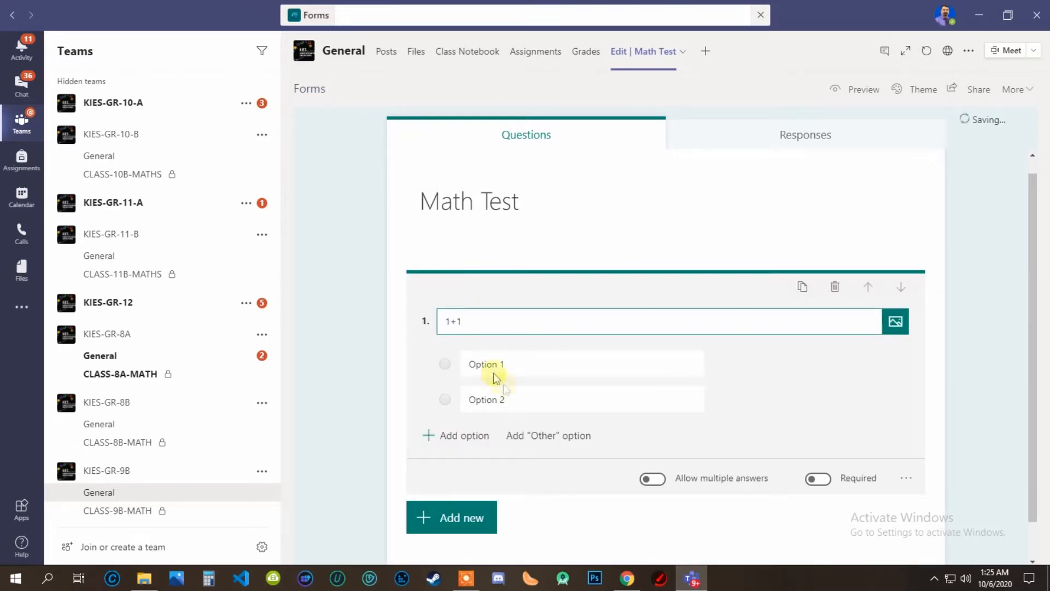
Give the 1+1 question four answer options: 3, 2, 5 and 0.
left_click(492, 364)
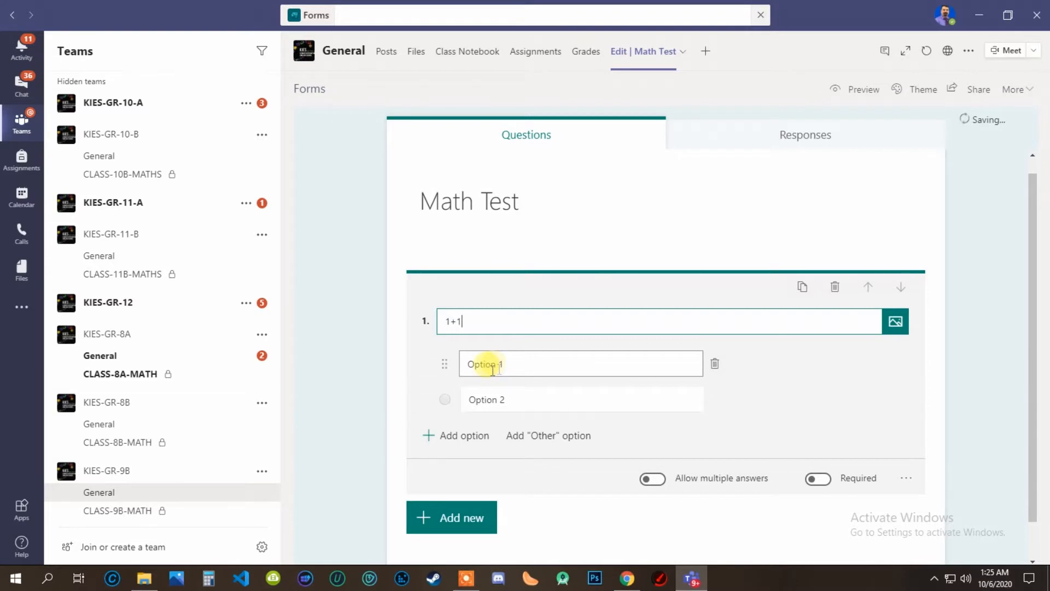
left_click(522, 362)
type("3")
left_click(511, 399)
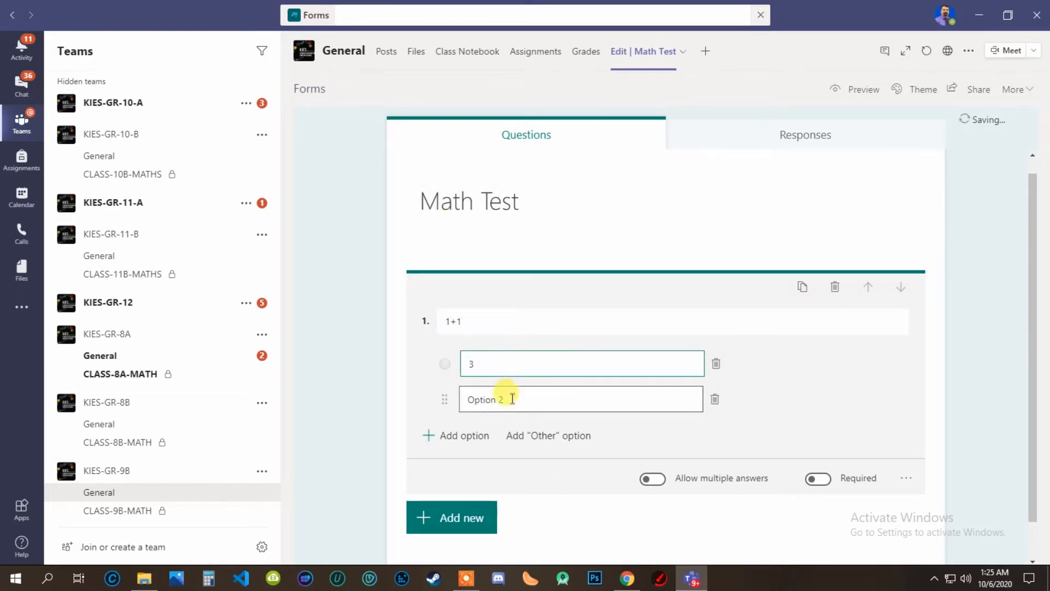
type("2")
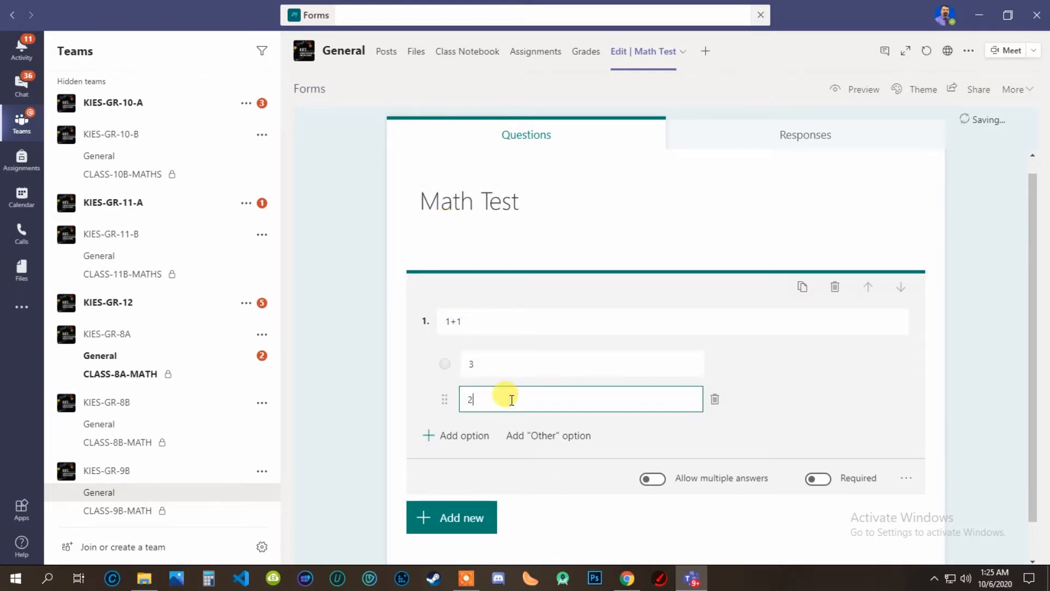
left_click(454, 436)
type("5")
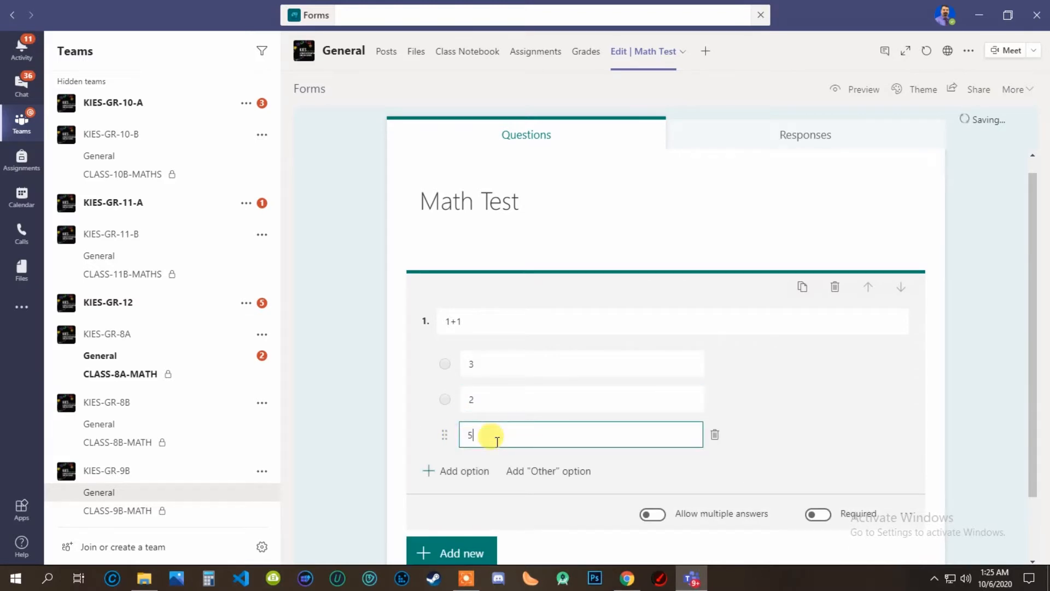
left_click(481, 470)
type("0")
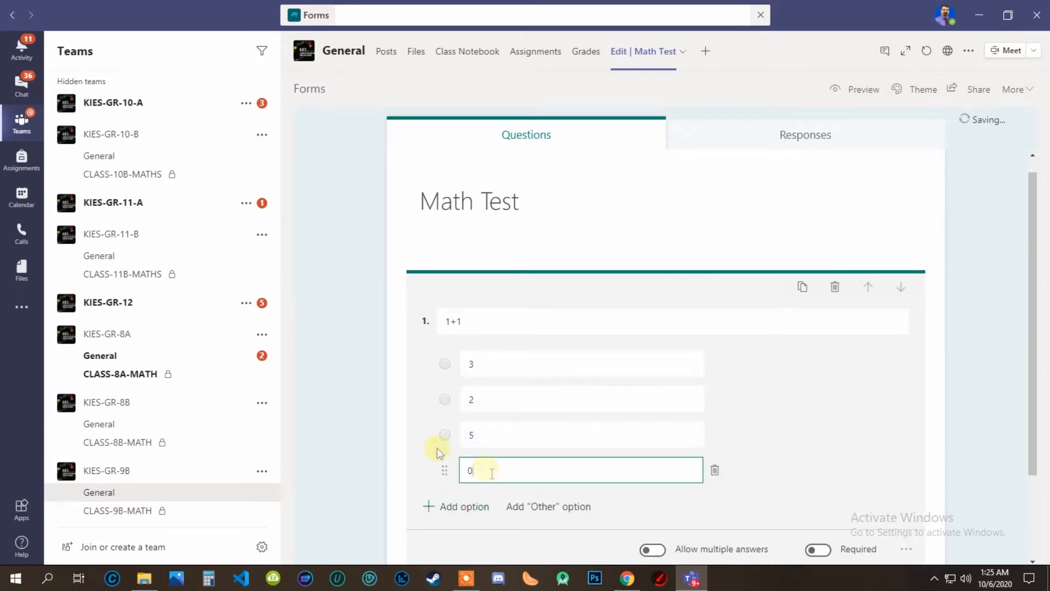
scroll(350, 423, "down", 2)
left_click(334, 420)
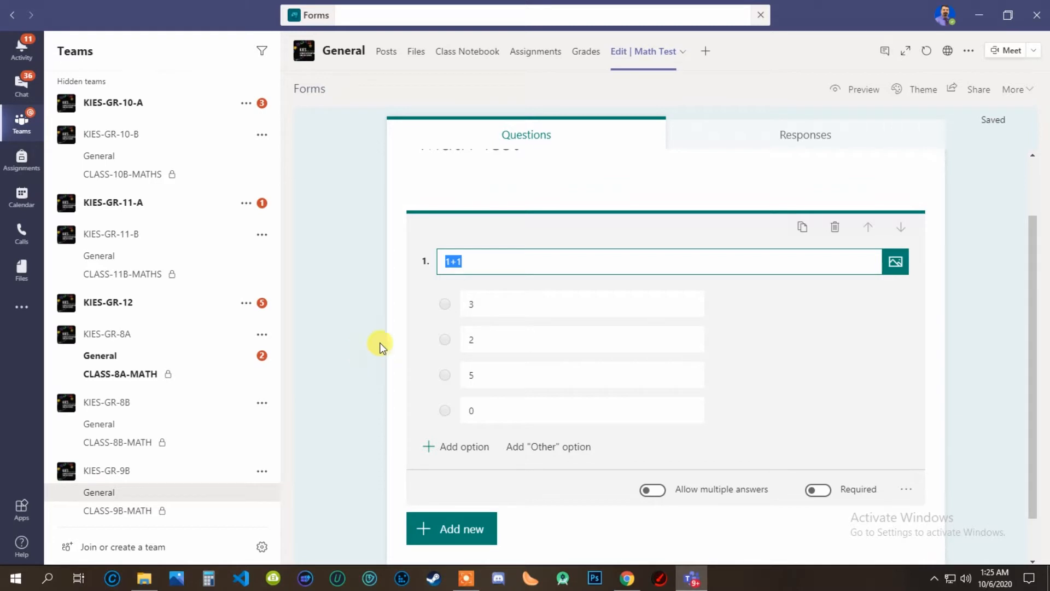
Try allowing multiple answers on the 1+1 question and turn the setting off again.
left_click(656, 490)
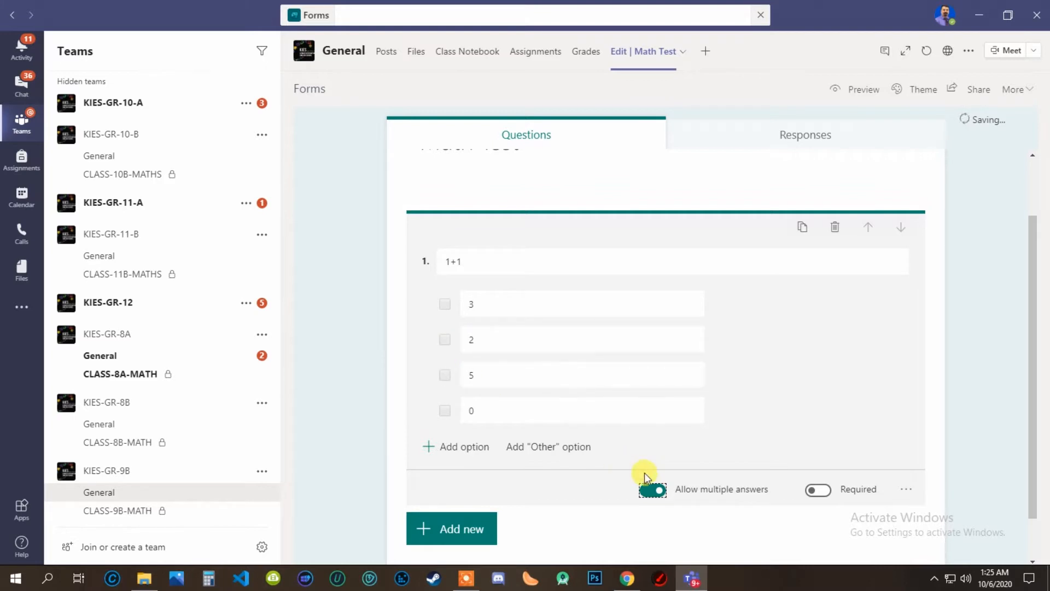
left_click(660, 494)
left_click(657, 493)
left_click(658, 494)
Make the 1+1 question required.
left_click(819, 491)
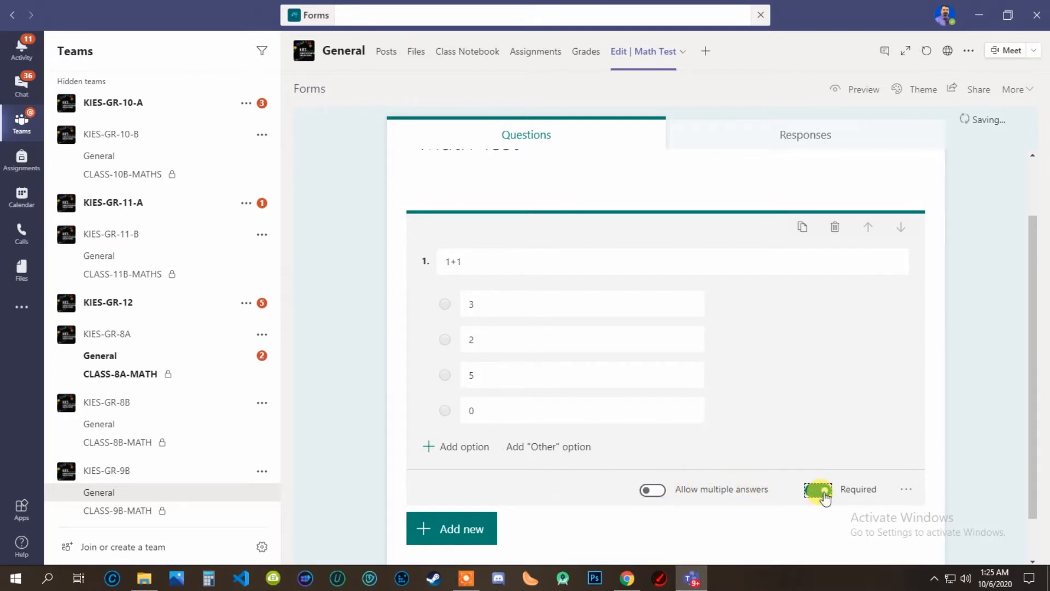
scroll(391, 307, "down", 1)
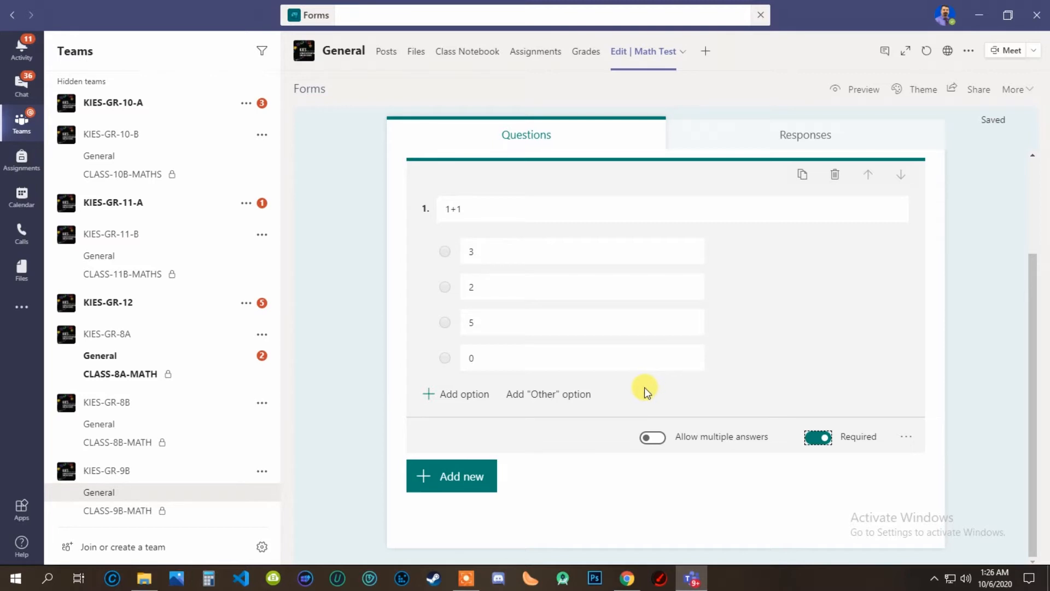
left_click(819, 437)
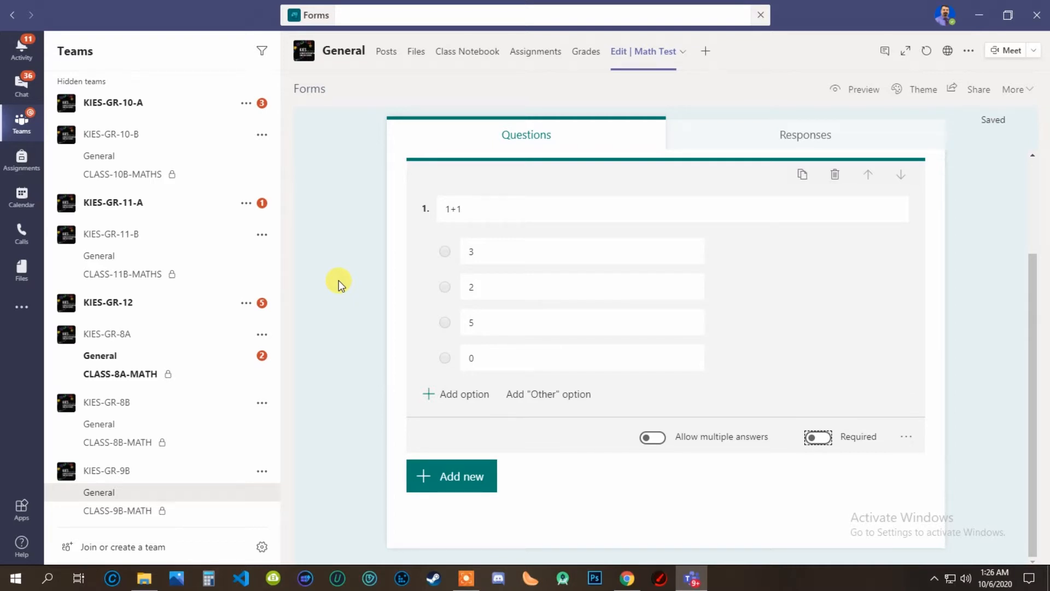
left_click(817, 437)
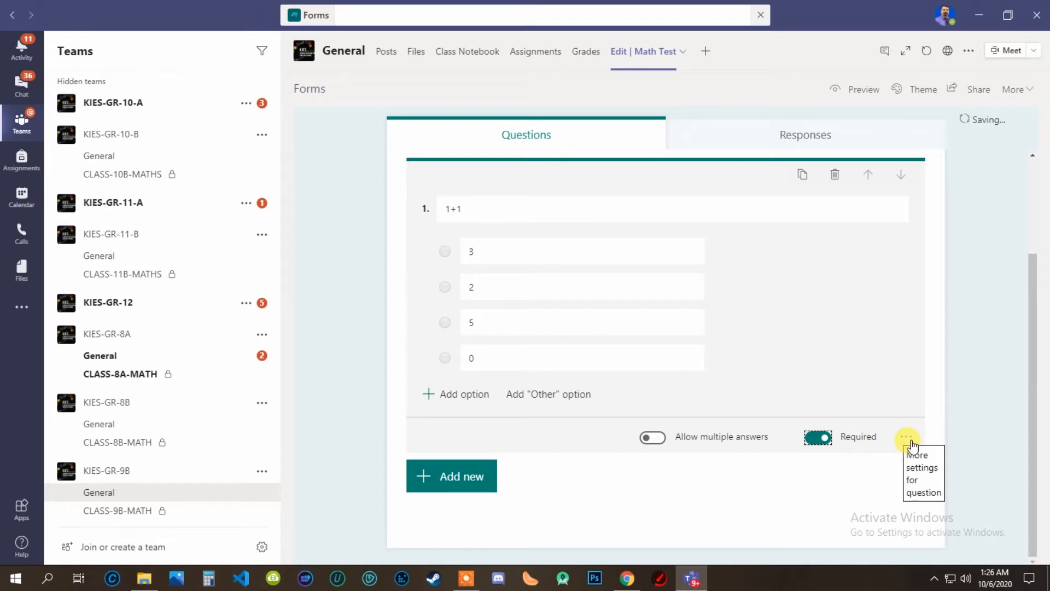
Look at the additional settings available for the 1+1 question and leave its editor.
left_click(484, 476)
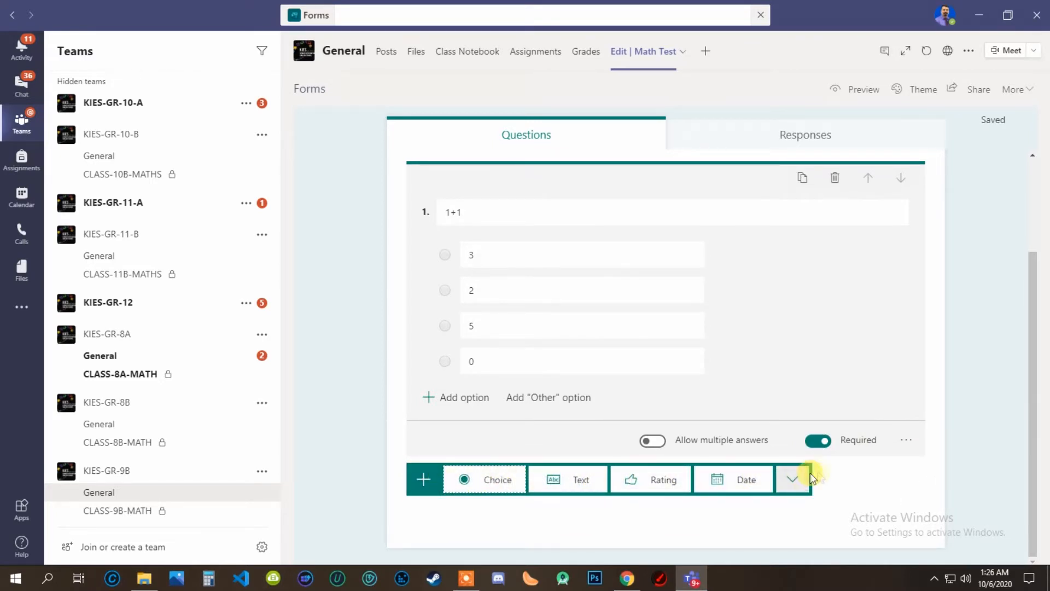
left_click(905, 440)
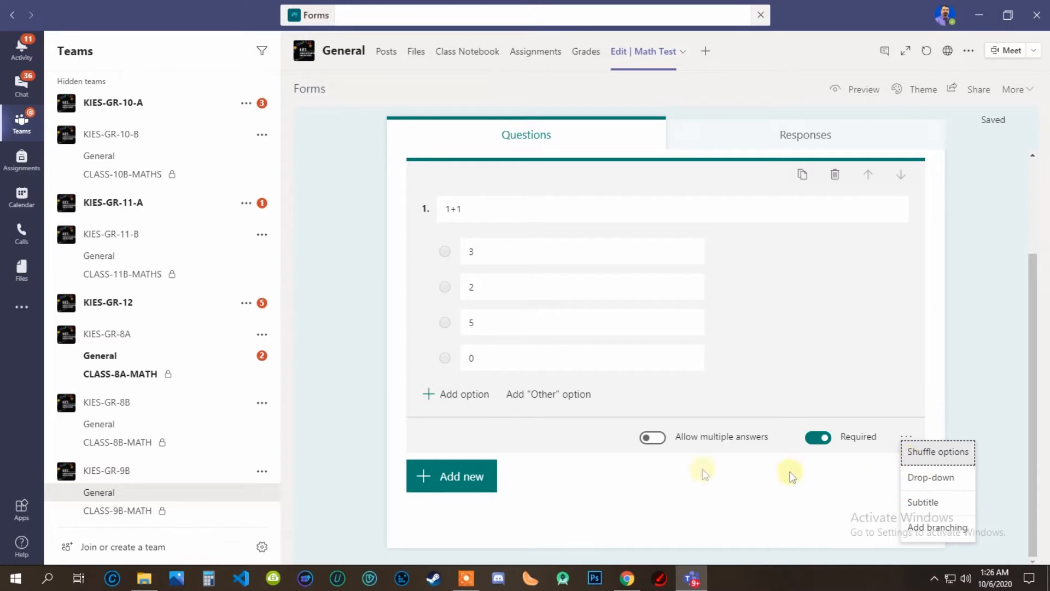
left_click(341, 390)
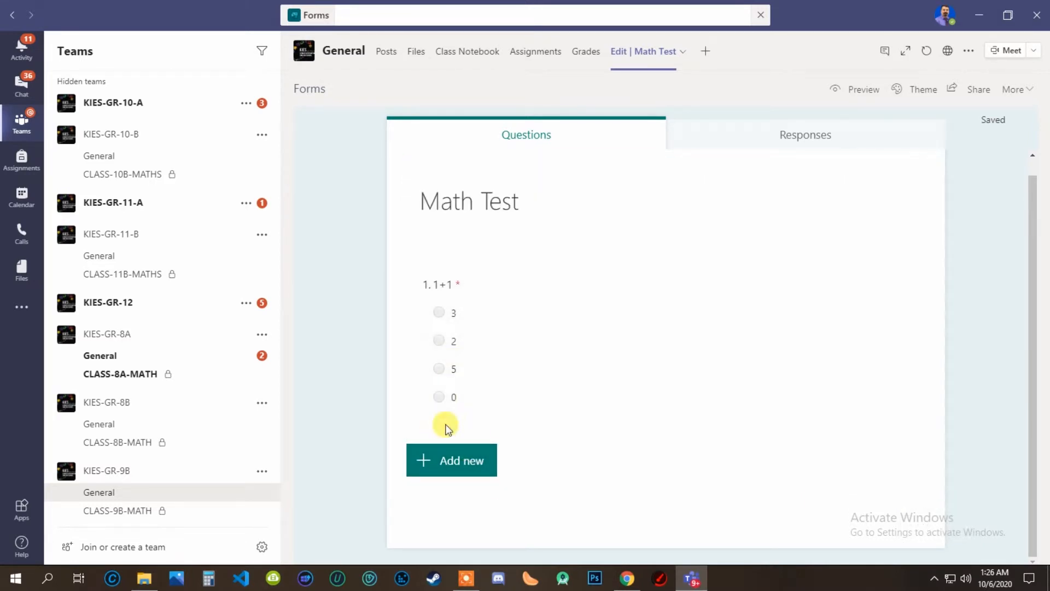
Add a text question titled "Math teacher Feedback" as the second question.
left_click(460, 460)
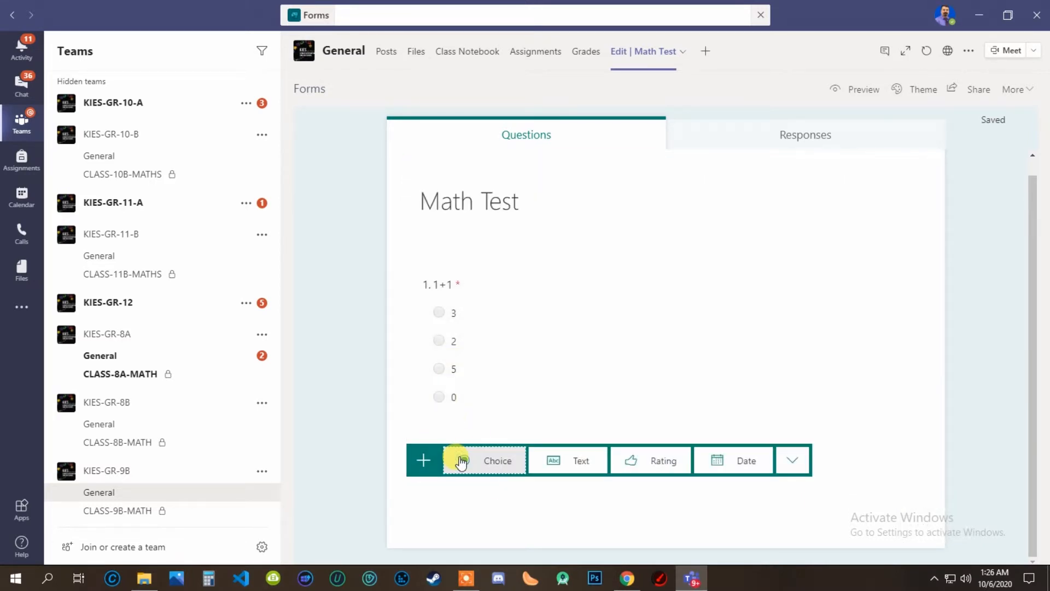
left_click(568, 462)
type("School Feedback")
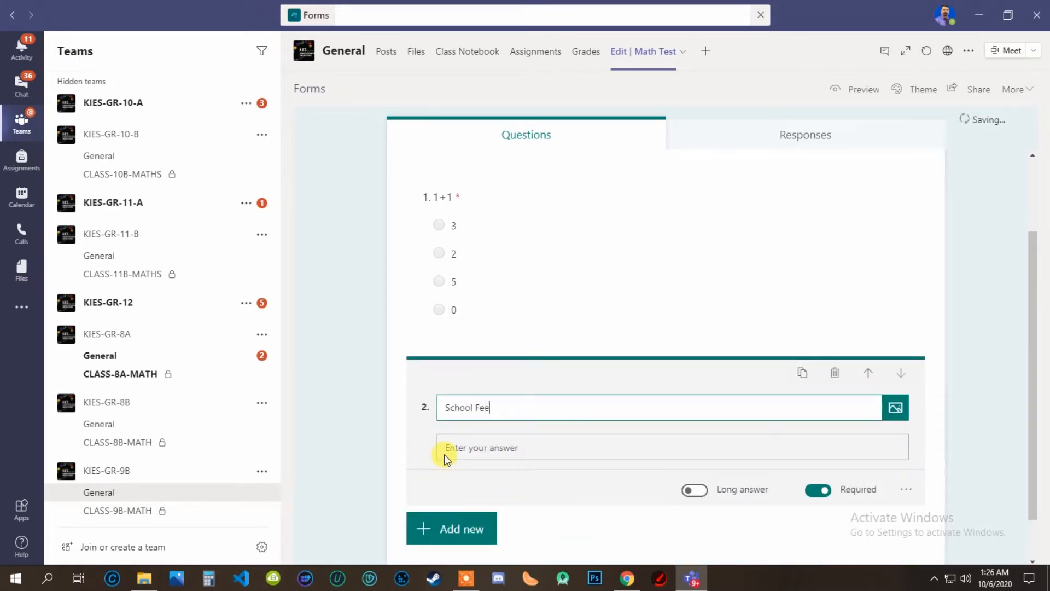
key("Home")
key("Delete")
key("Delete")
key("Delete")
key("Delete")
key("Delete")
key("Delete")
key("Delete")
type("Math teacher")
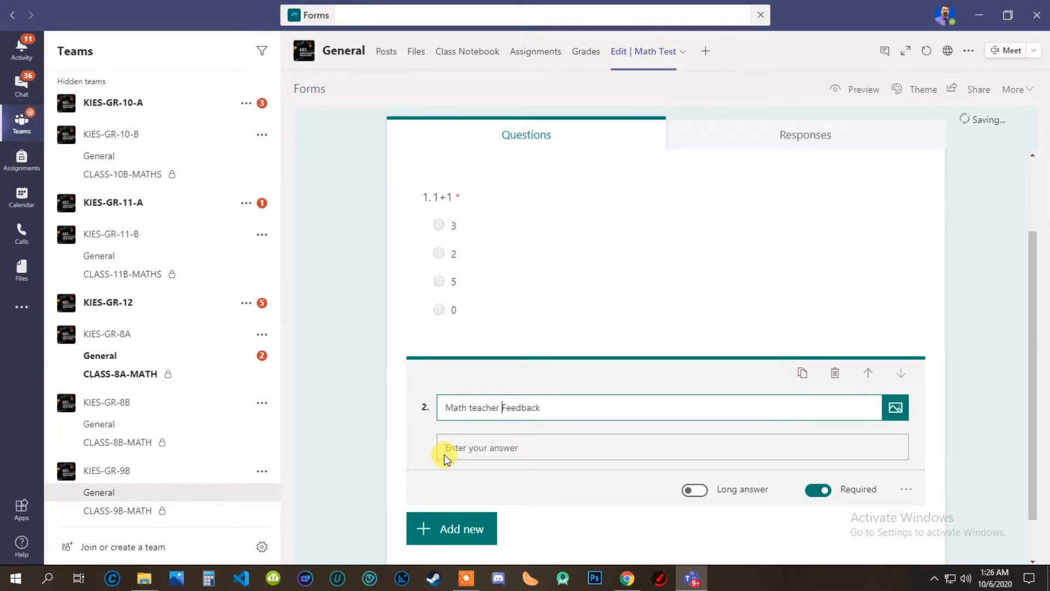
Allow a long answer for the Math teacher Feedback question and make it optional.
scroll(504, 401, "down", 1)
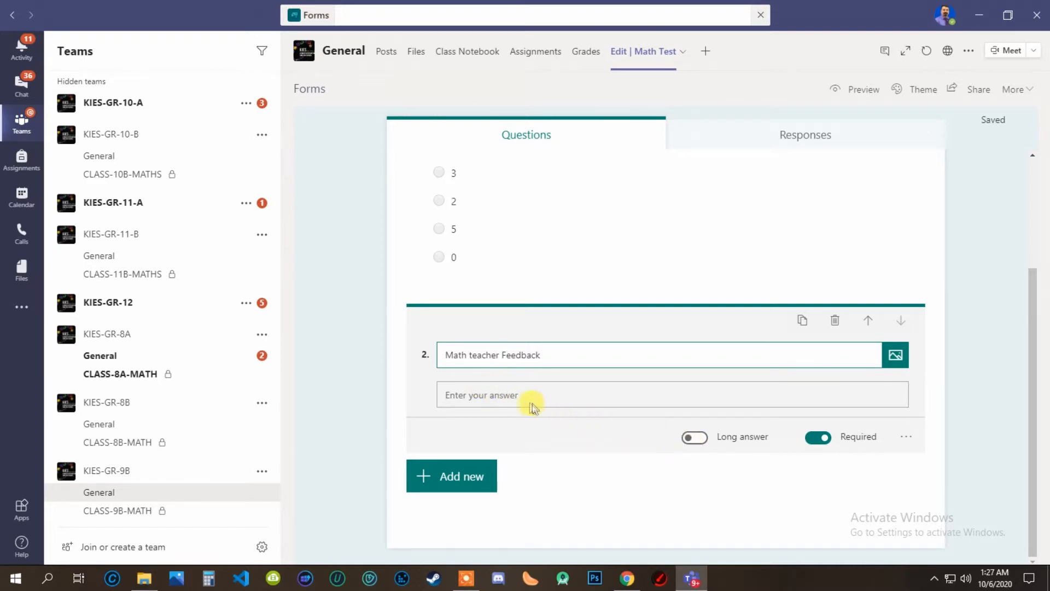
left_click(690, 438)
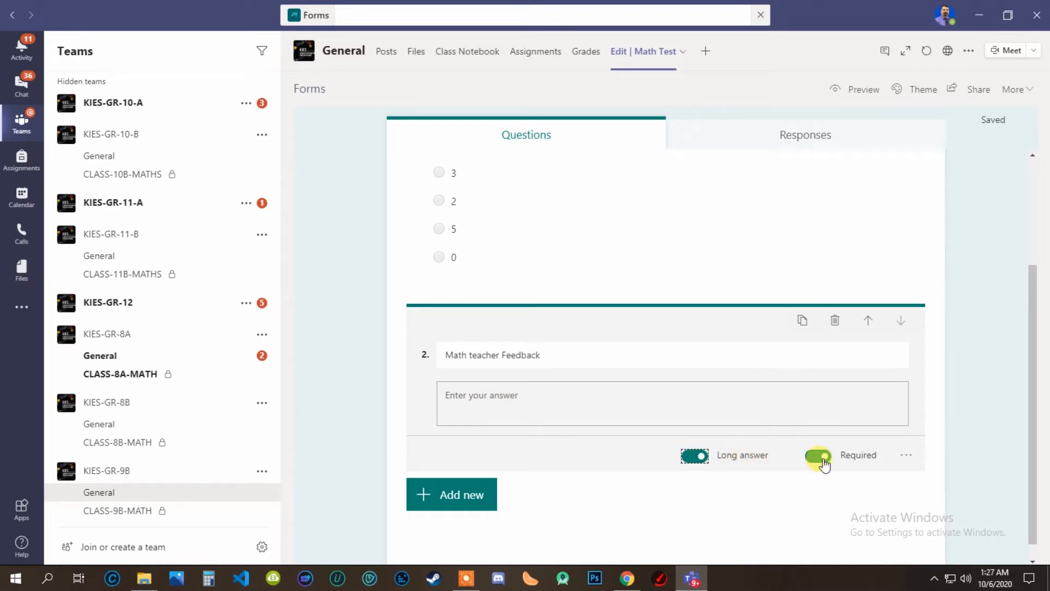
left_click(818, 457)
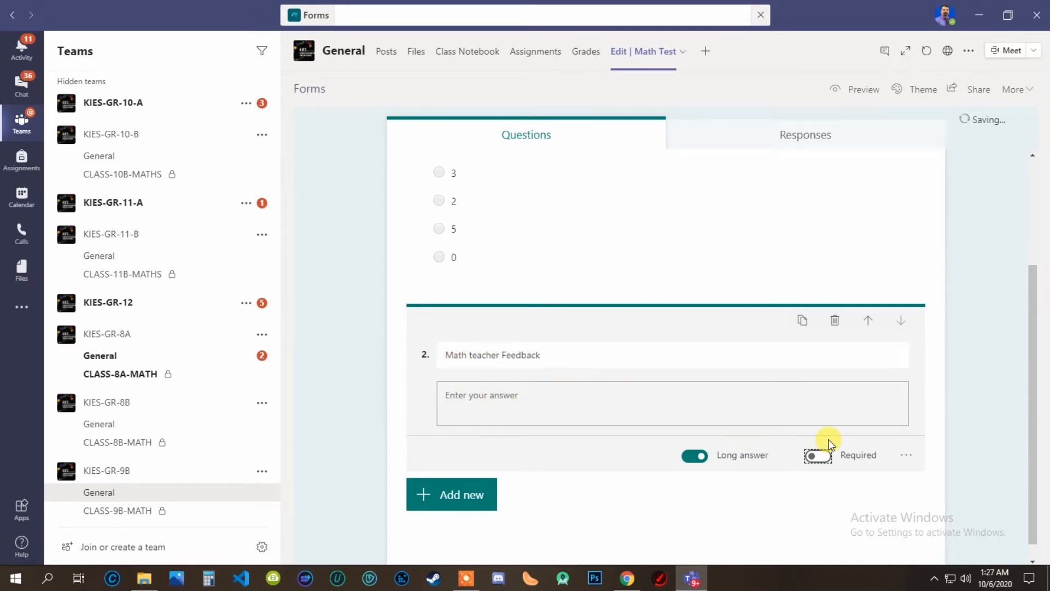
Look at the additional settings available for the Math teacher Feedback question and leave its editor.
left_click(905, 458)
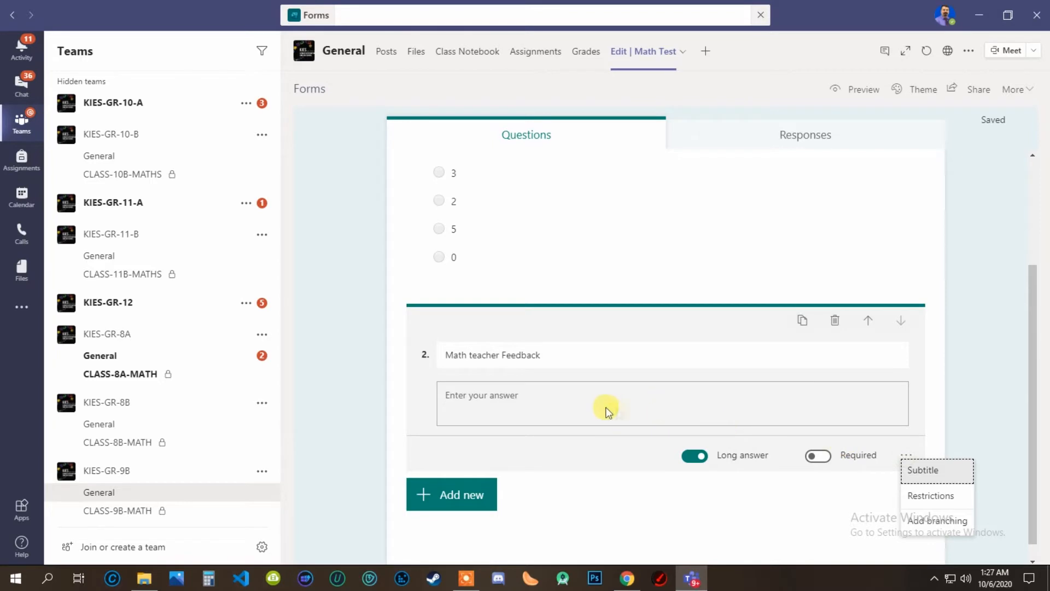
left_click(563, 407)
left_click(333, 418)
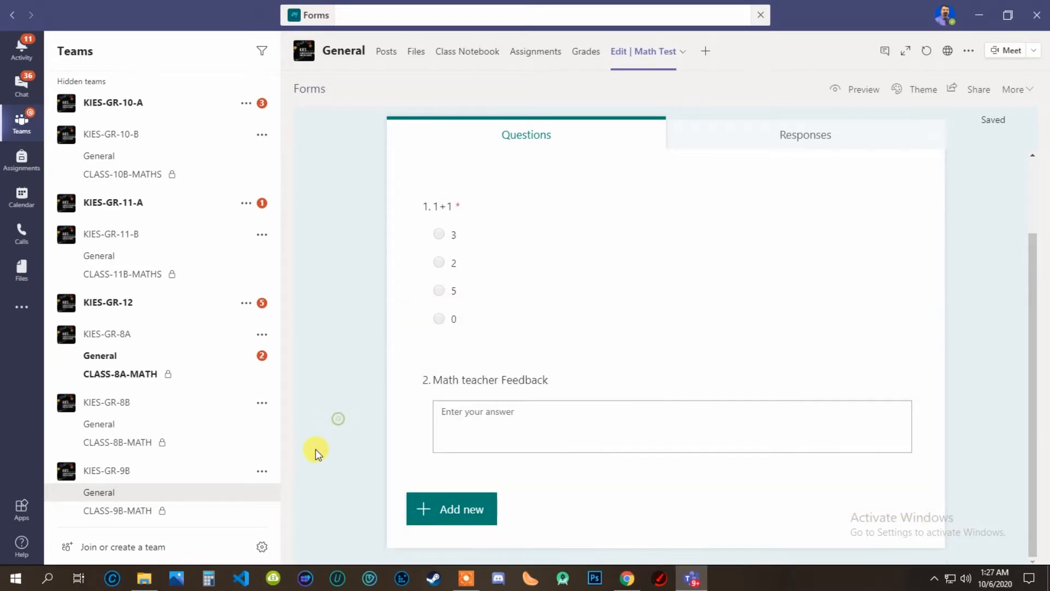
Add a rating question titled "Math" as the third question of the form.
left_click(468, 512)
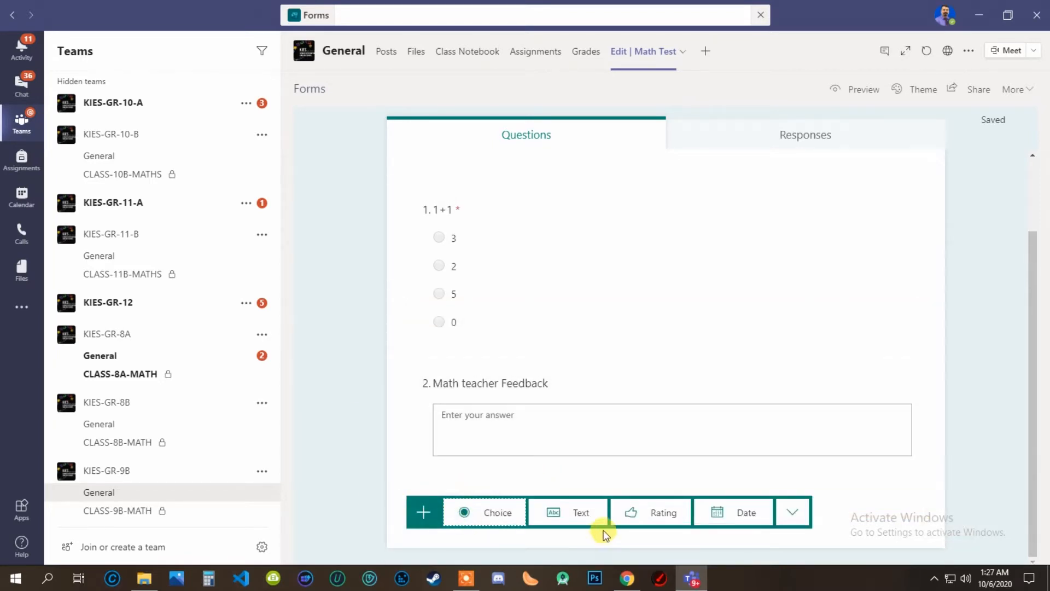
left_click(637, 511)
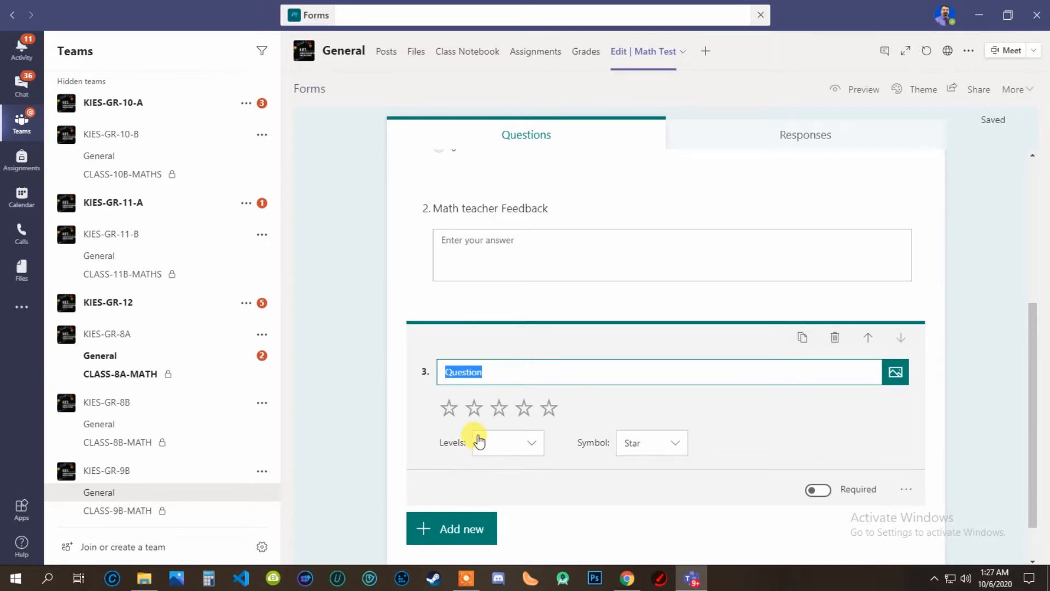
type("Math")
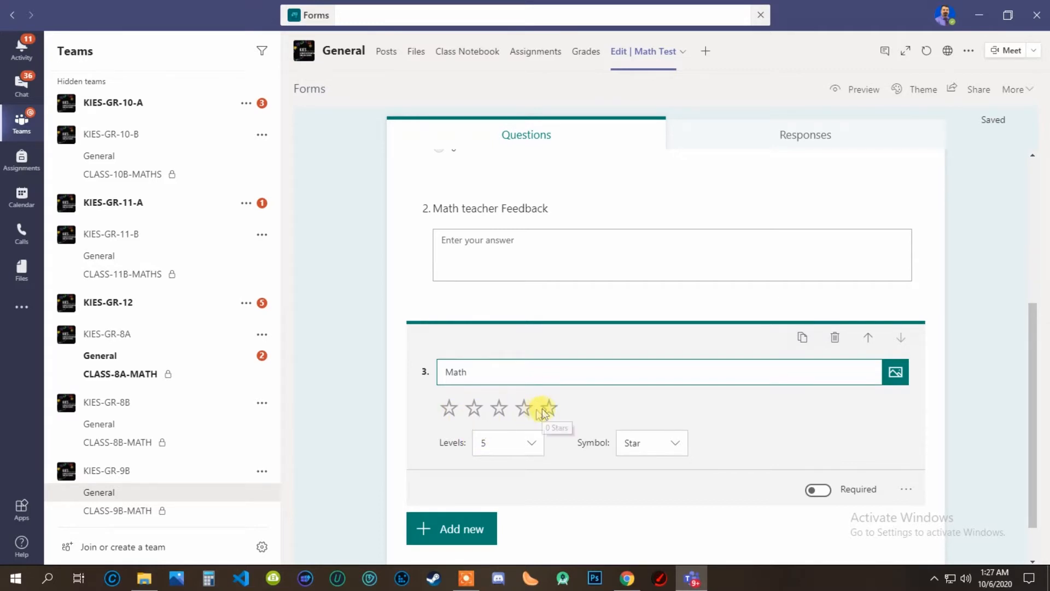
Try 8 levels for the Math rating question, then return it to 5 levels.
left_click(529, 443)
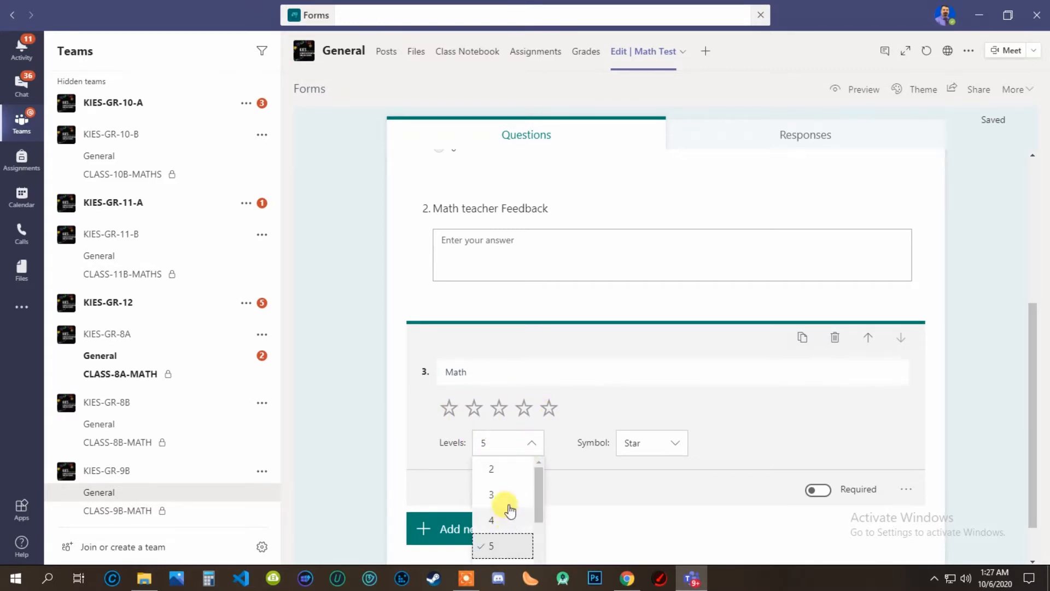
scroll(563, 510, "down", 1)
scroll(511, 492, "down", 2)
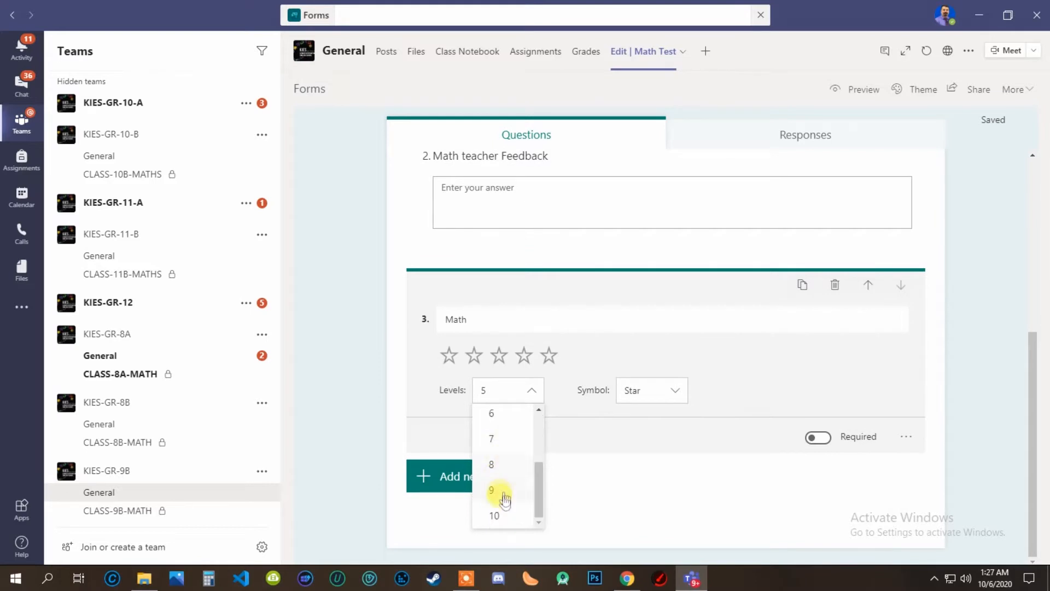
left_click(504, 464)
left_click(536, 398)
left_click(539, 435)
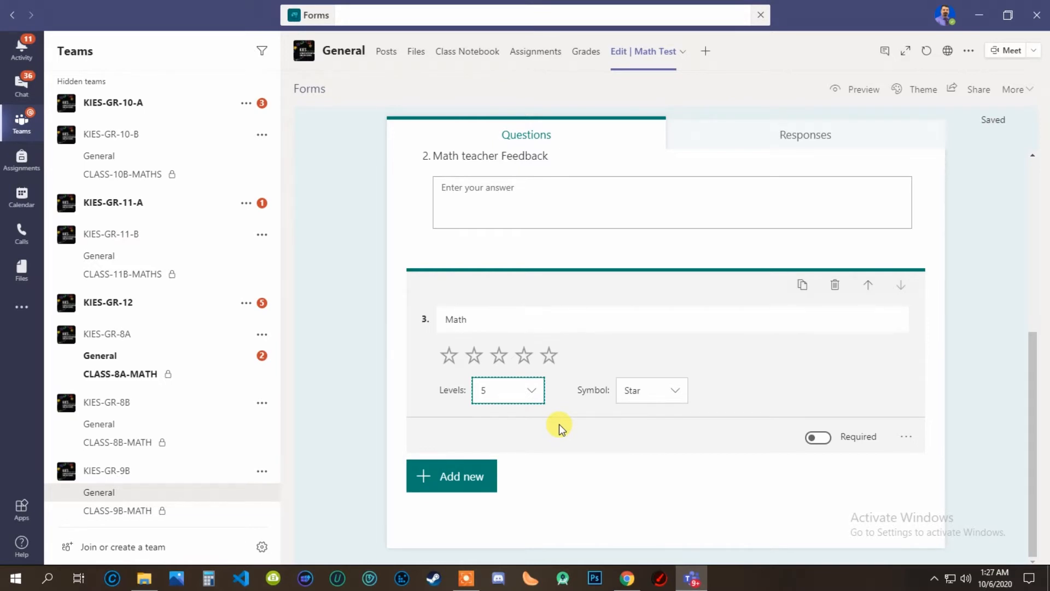
Switch the Math rating symbol to Number and label level 1 "Poor" and level 5 "Excellent".
left_click(673, 391)
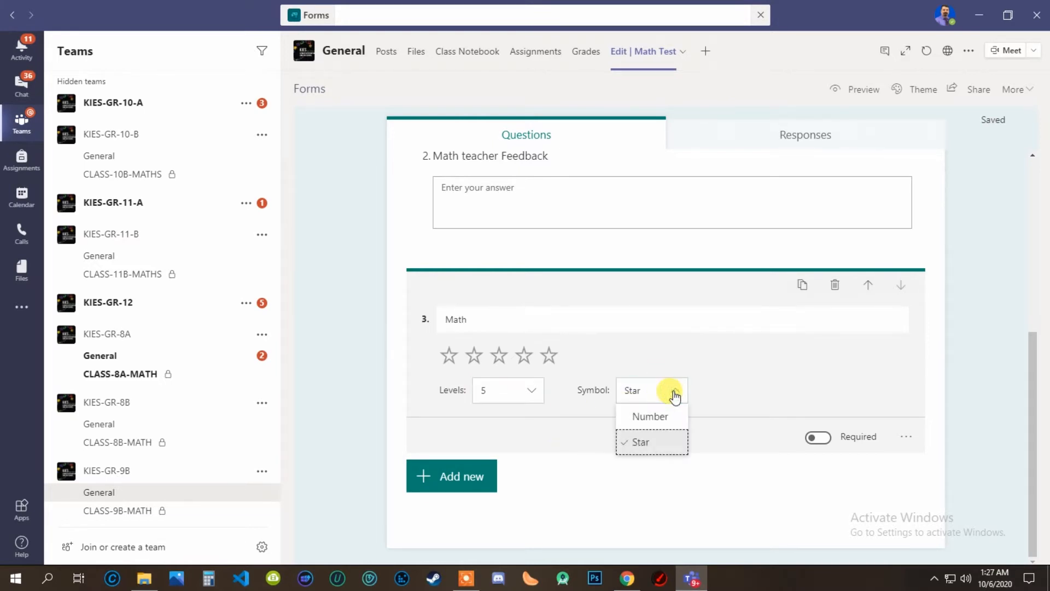
left_click(648, 416)
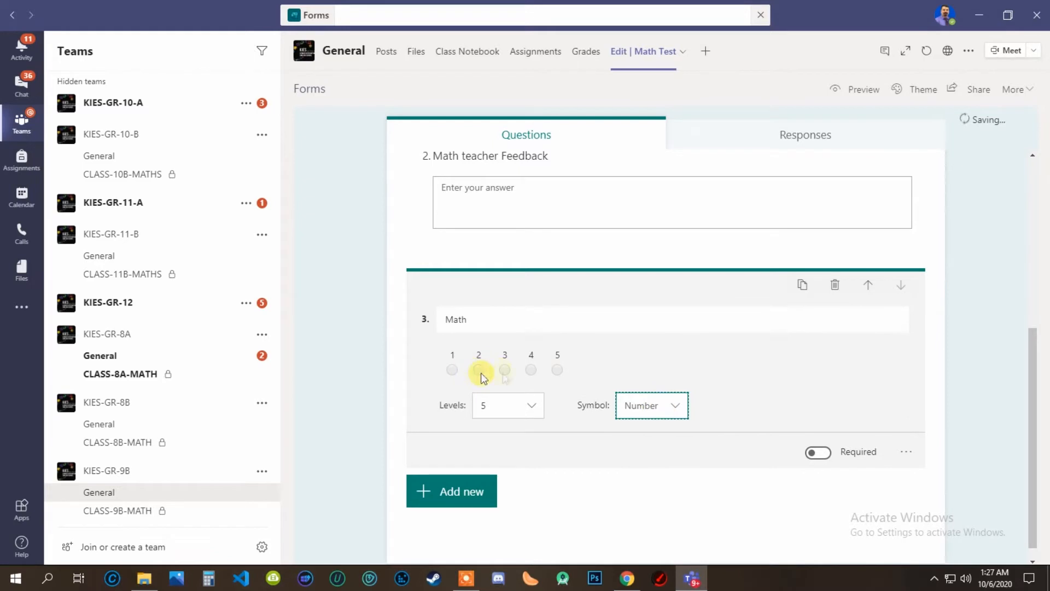
left_click(906, 453)
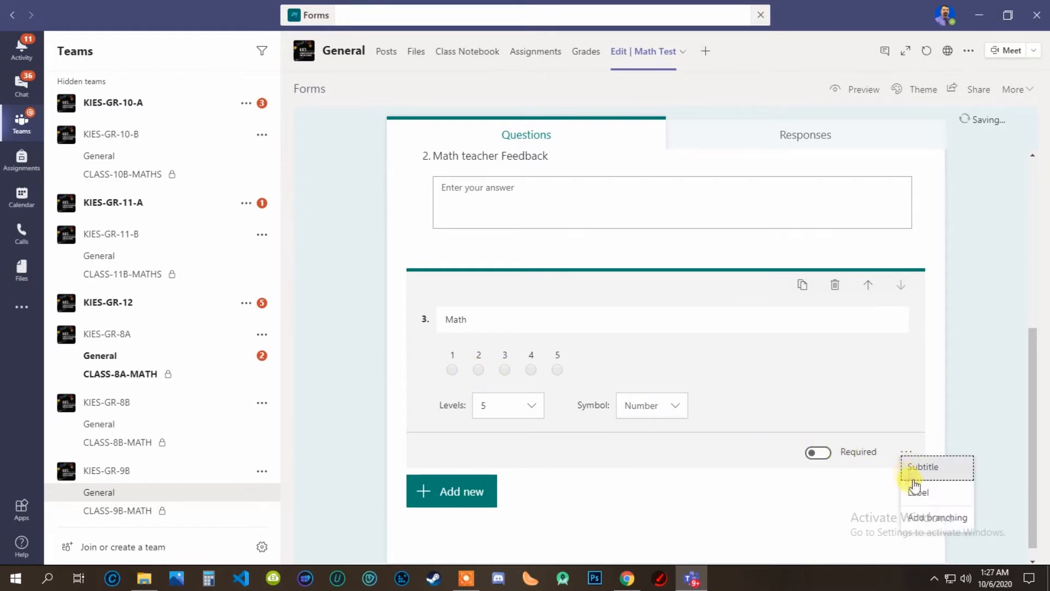
left_click(916, 488)
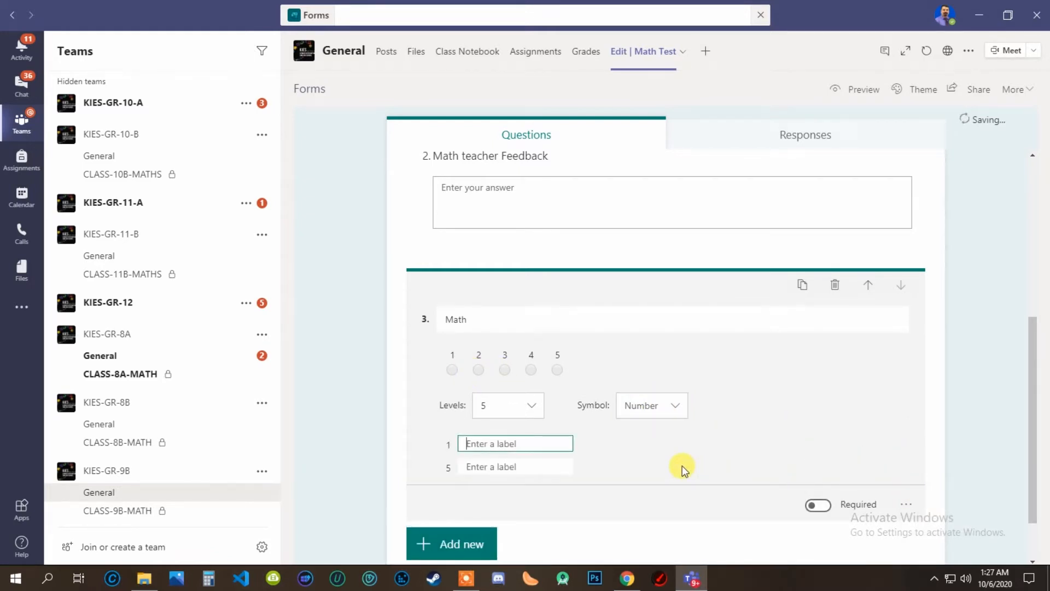
type("Poor")
left_click(489, 464)
type("Excellent")
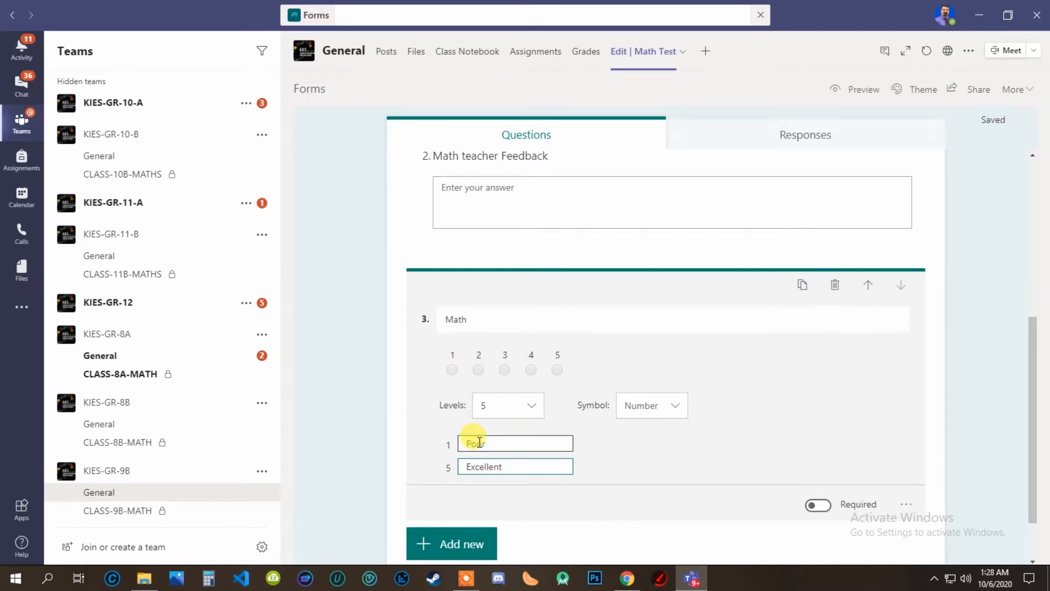
scroll(614, 439, "down", 1)
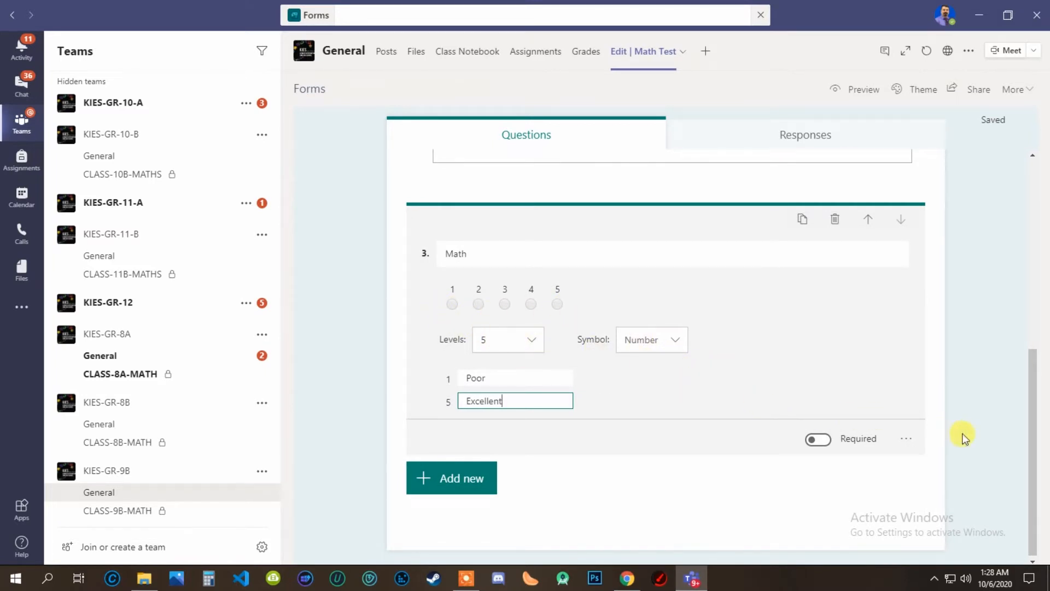
Remove the level labels from the Math rating question and set its symbol back to Star.
left_click(906, 438)
left_click(934, 480)
left_click(648, 390)
left_click(654, 437)
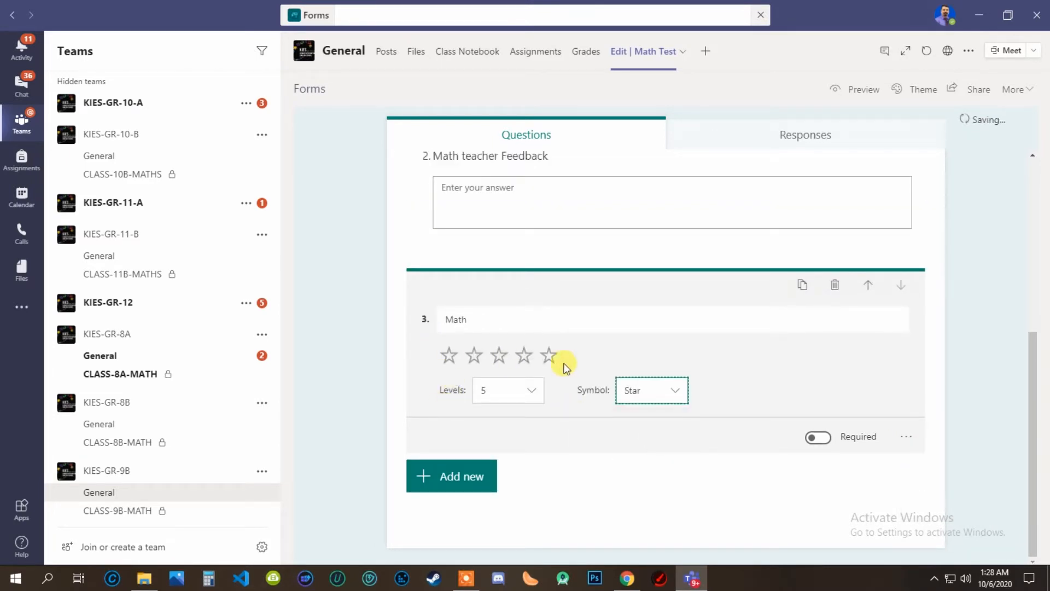
Add a date question titled "Joining date" as the fourth question and make it required.
left_click(457, 484)
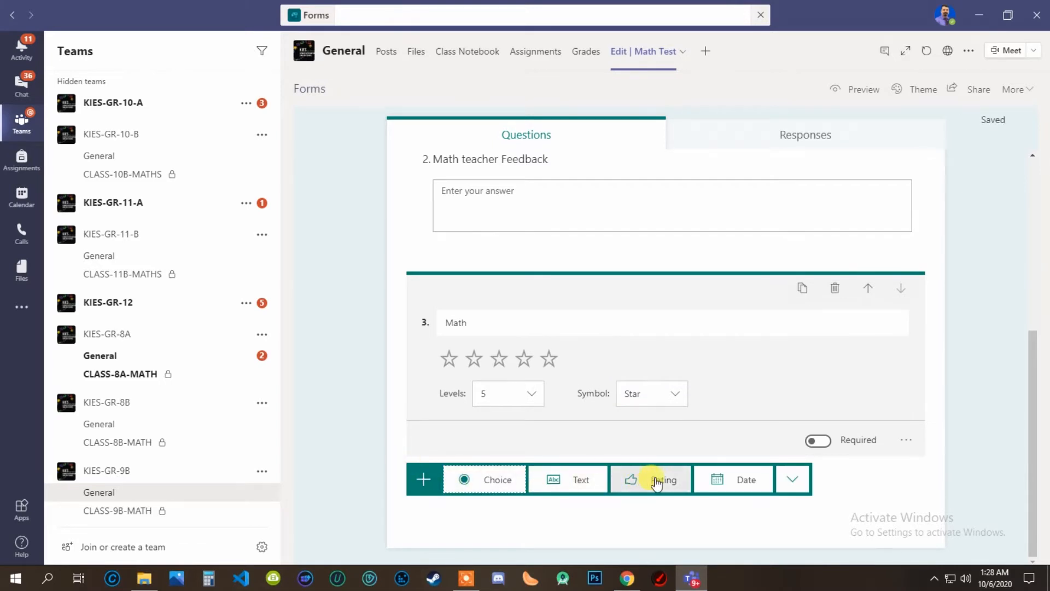
left_click(738, 480)
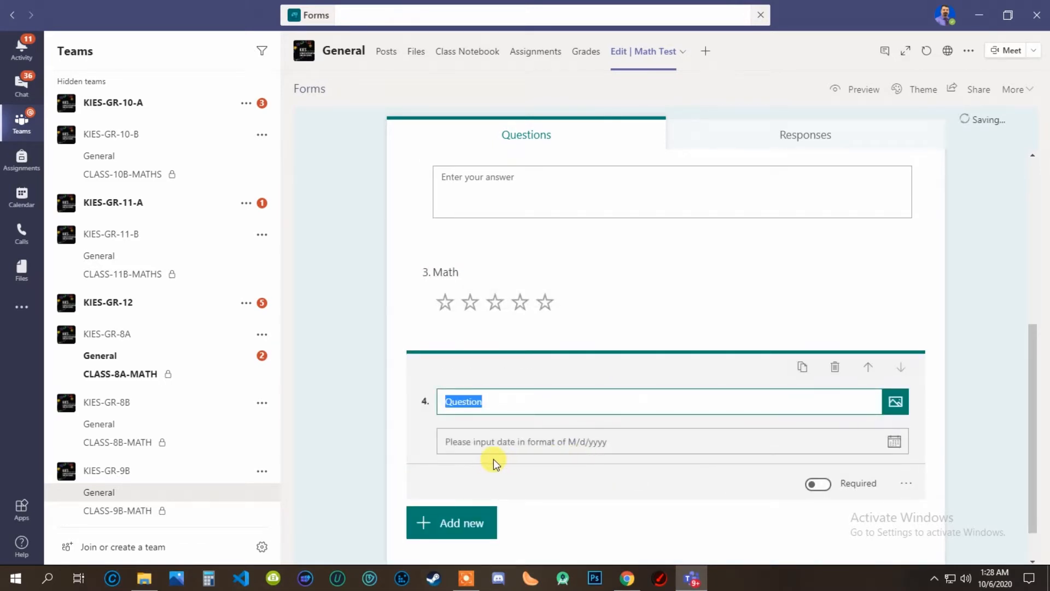
type("Joining date")
scroll(601, 438, "down", 1)
left_click(817, 437)
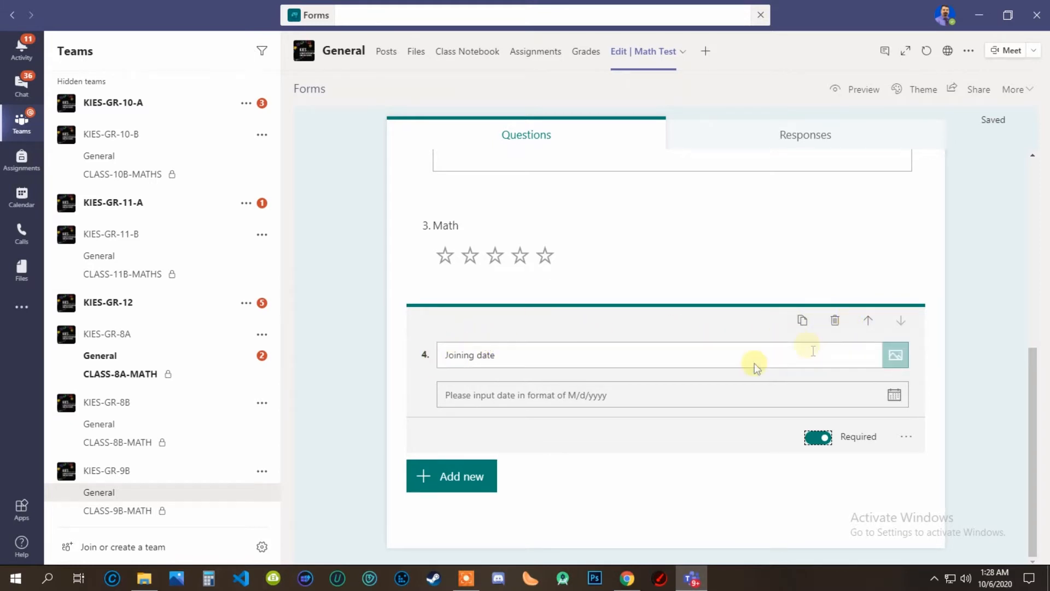
Move the Joining date question above the Math question and back down, and leave its editor.
left_click(865, 324)
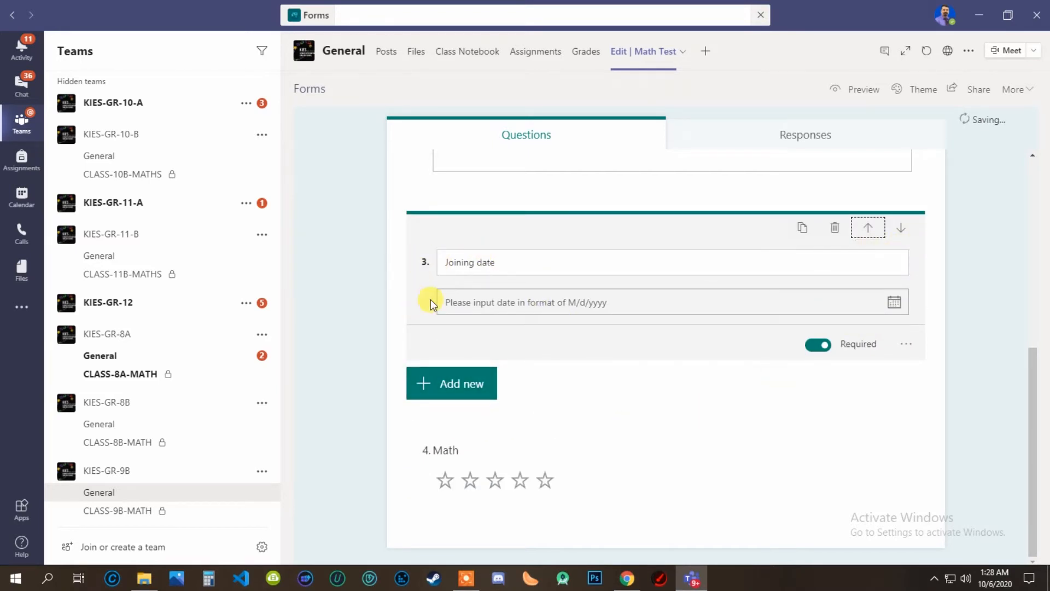
left_click(901, 227)
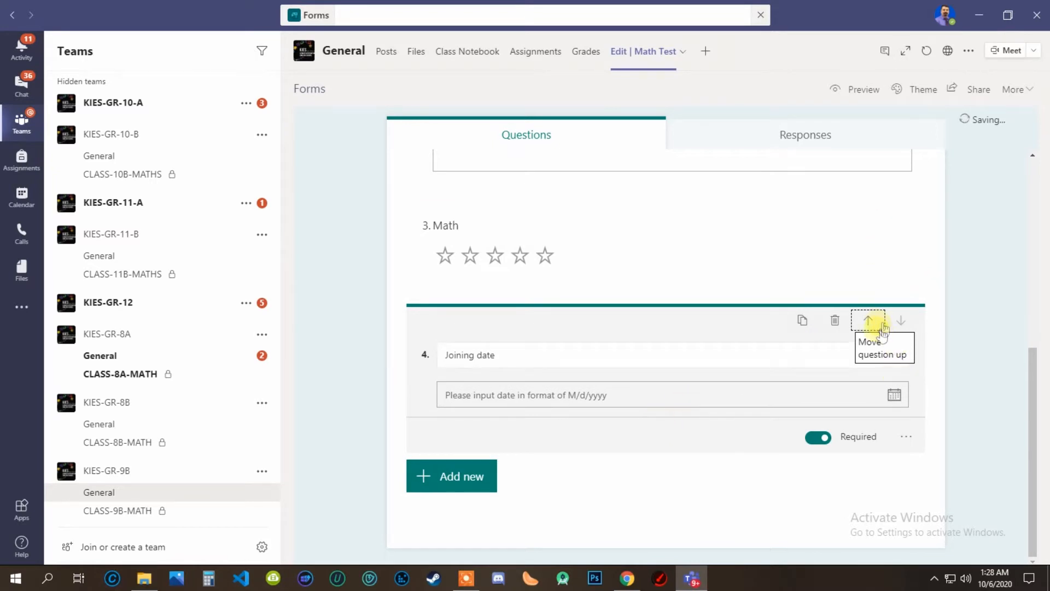
left_click(346, 340)
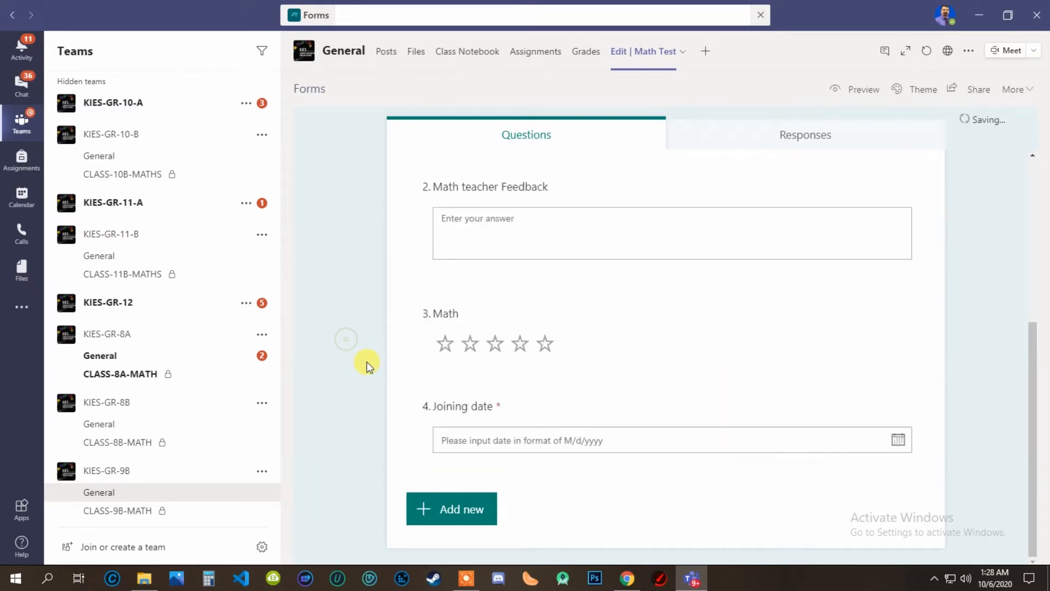
Add a ranking question titled "Order the following numbers" as the fifth question.
left_click(461, 508)
left_click(789, 513)
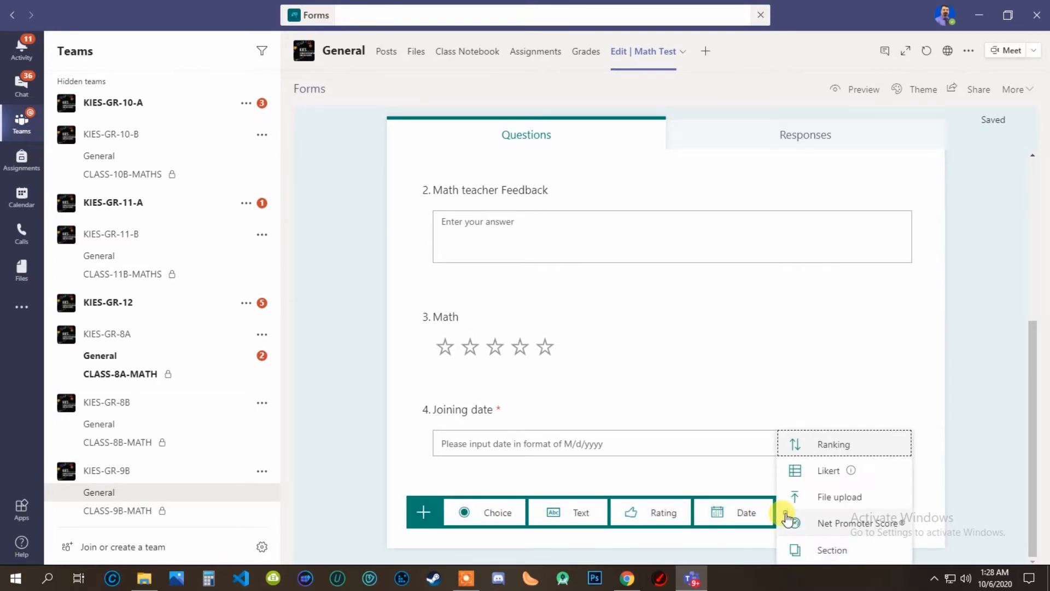
left_click(836, 445)
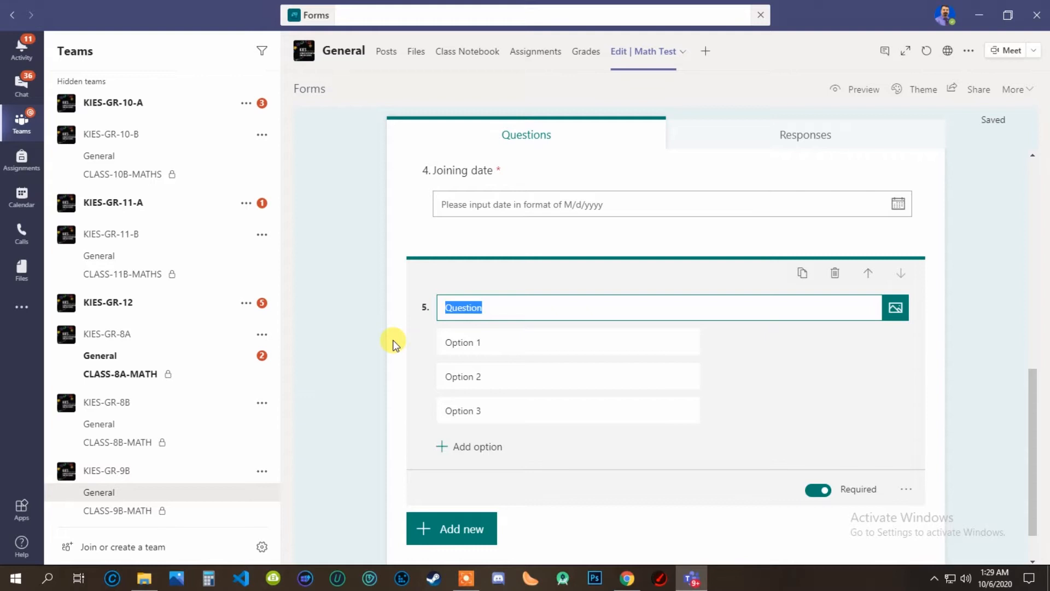
type("Order the following numbers")
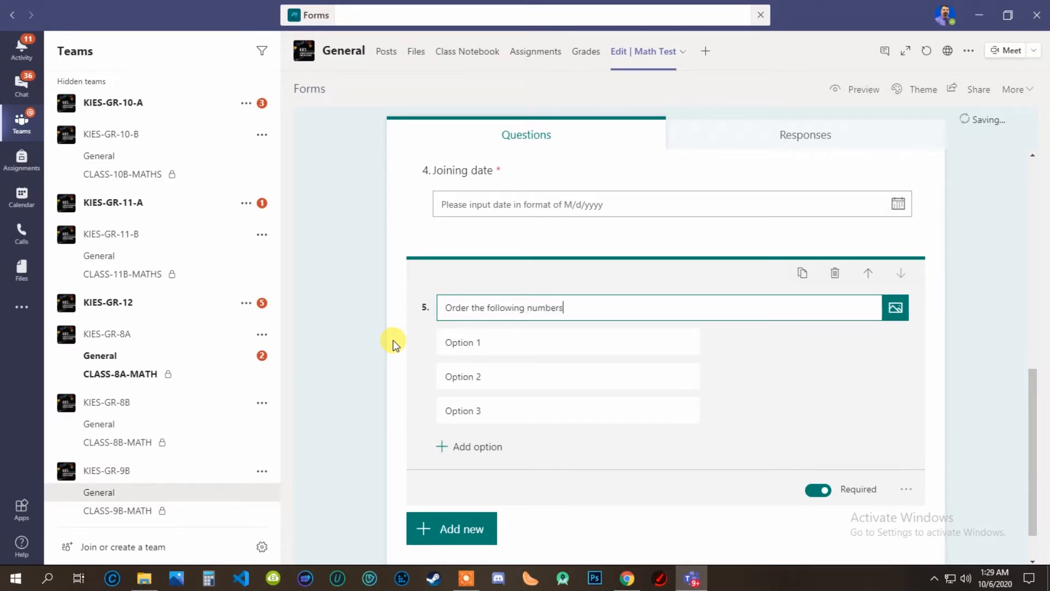
Fill the ranking question with the four options 0.3, 0.9, 0.1 and 0.5, and leave its editor.
left_click(454, 341)
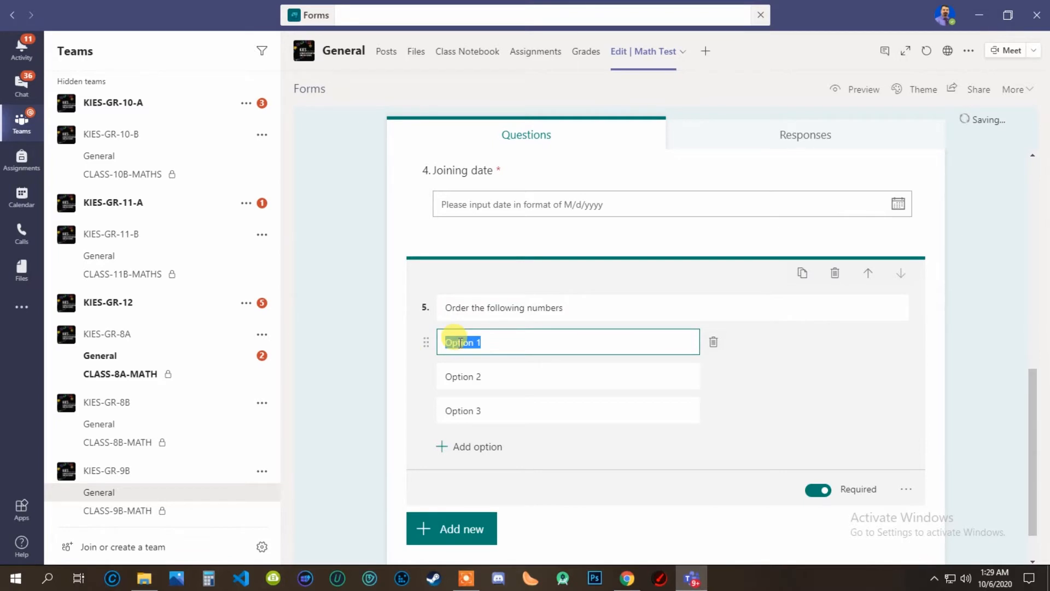
type("0.3")
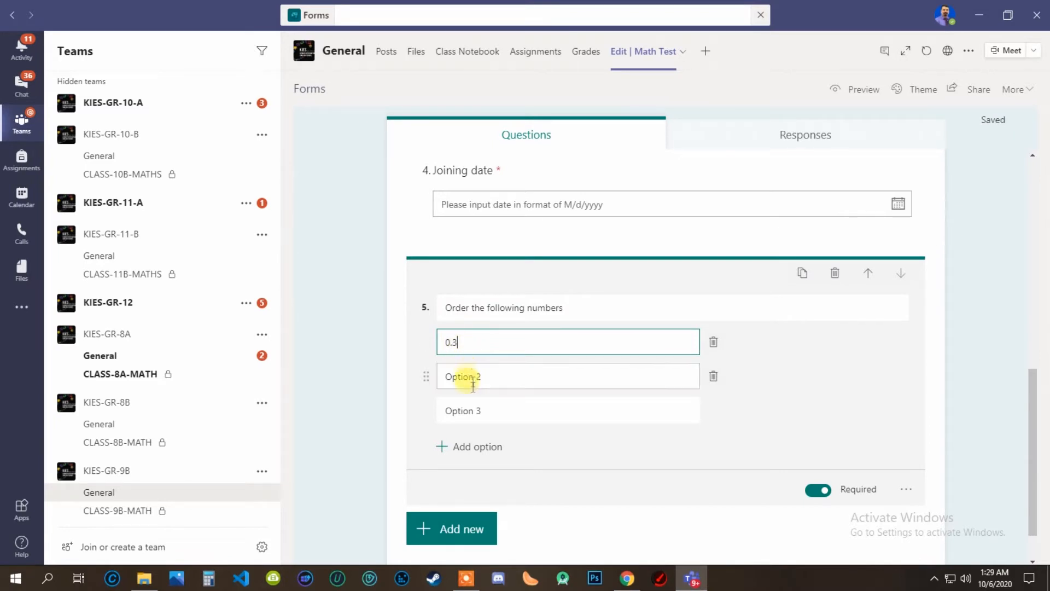
left_click(479, 377)
type("0.")
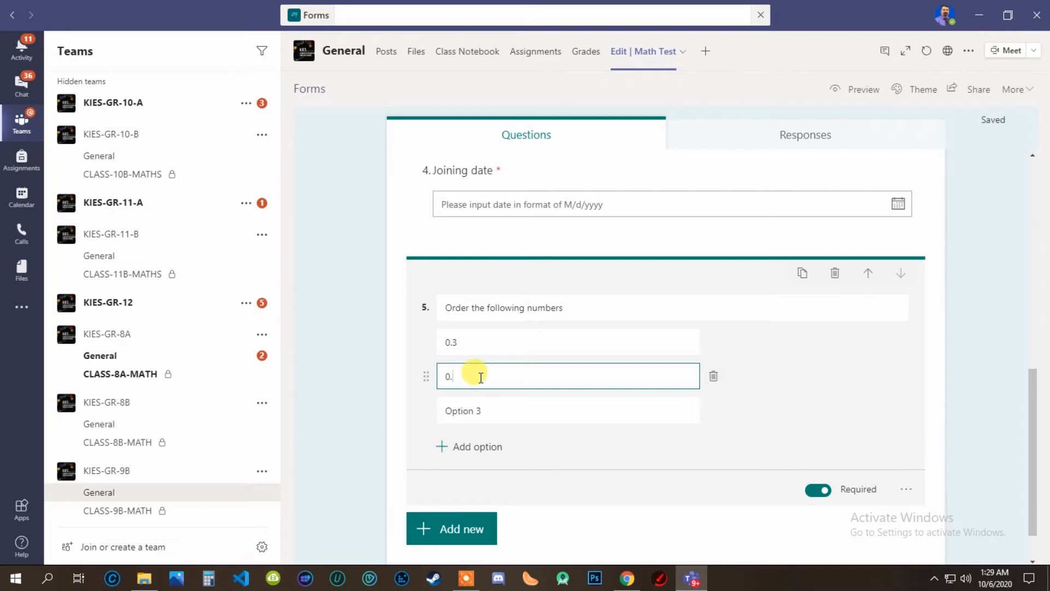
type("9")
left_click(481, 409)
type("0.1")
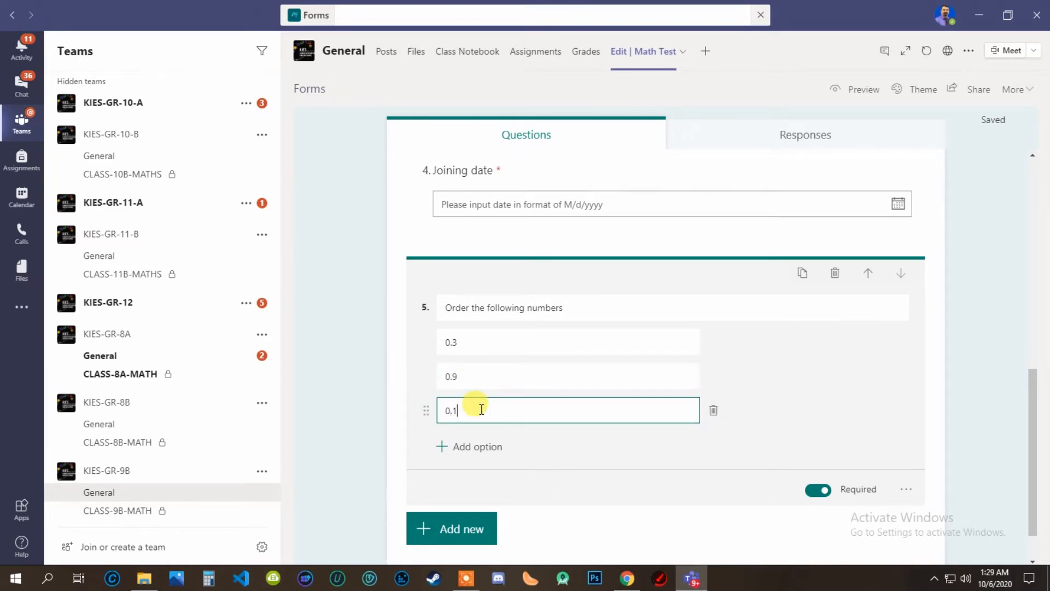
left_click(475, 445)
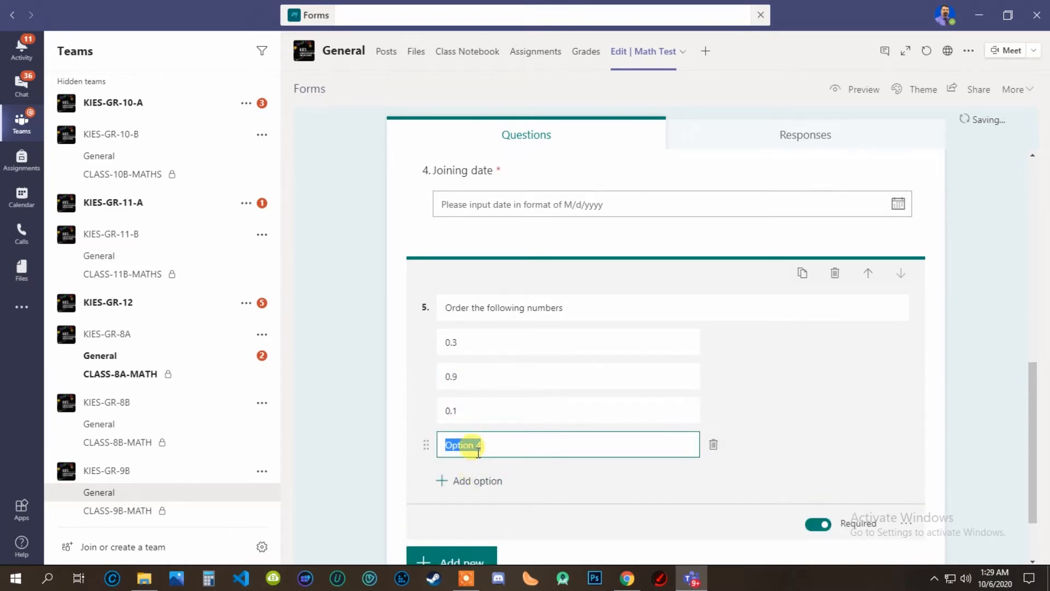
type("0.5")
left_click(340, 429)
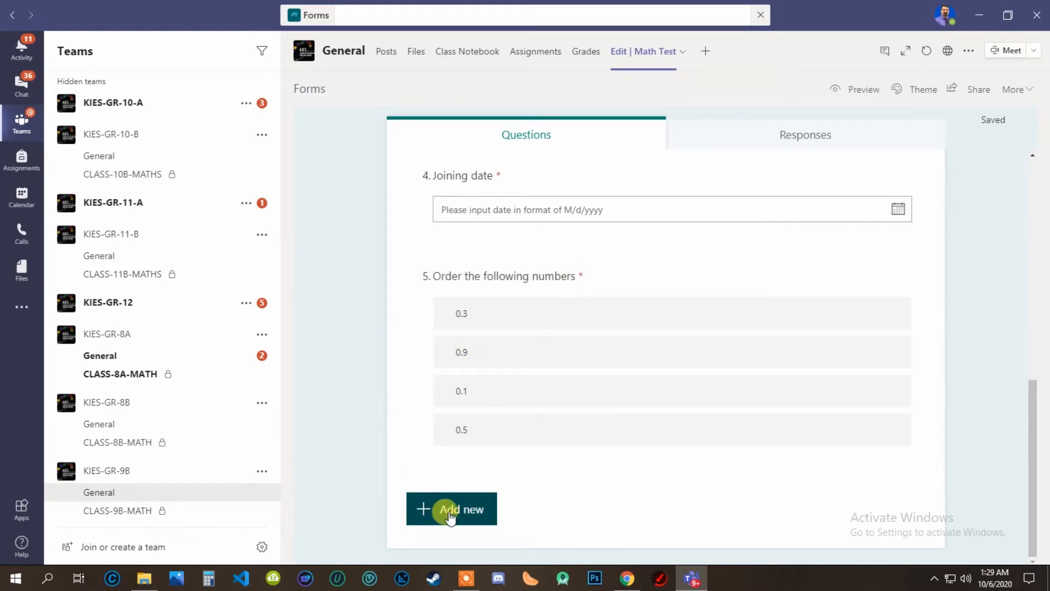
Add a Likert question titled "Subjects Feedback" as the sixth question.
left_click(424, 508)
left_click(792, 511)
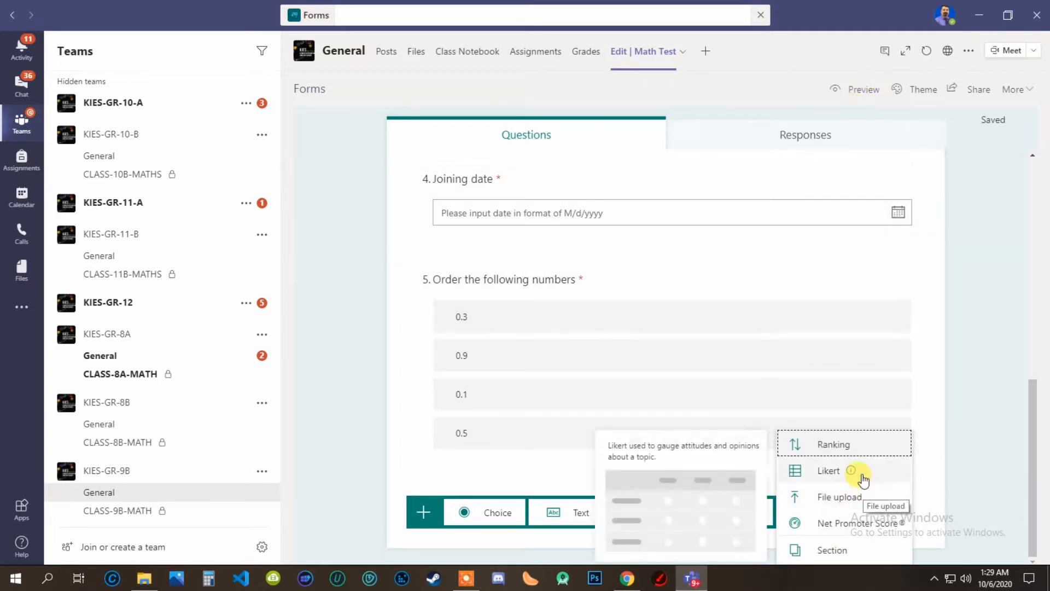
left_click(861, 477)
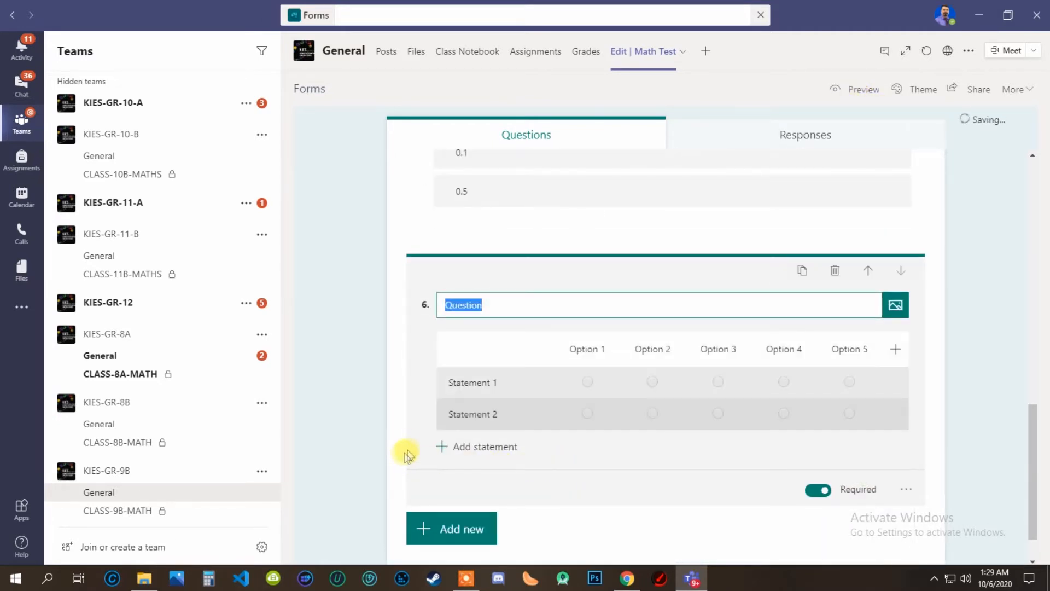
type("School Feedback")
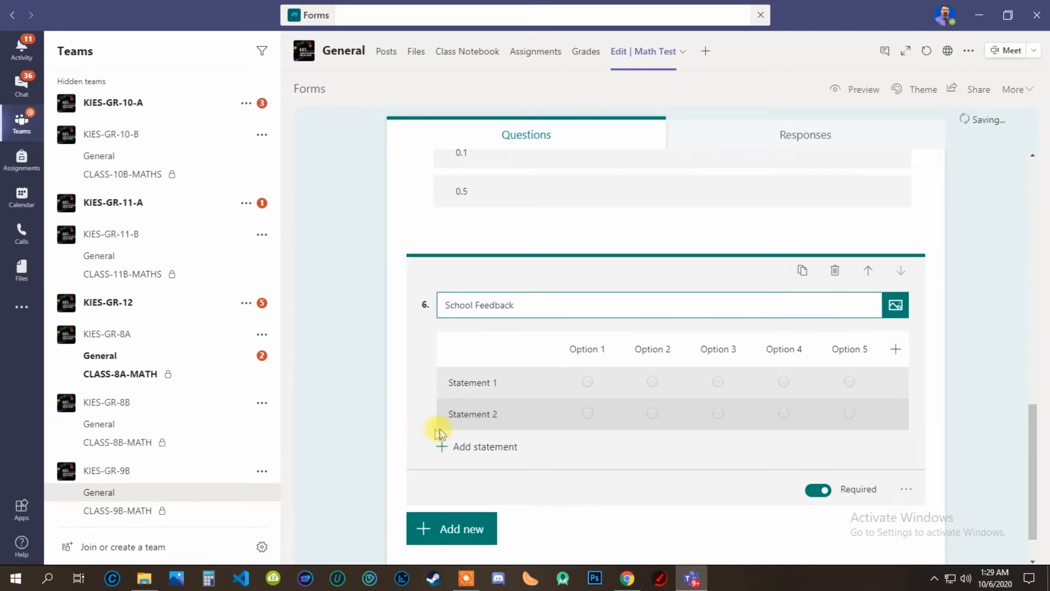
double_click(449, 304)
type("Subjects")
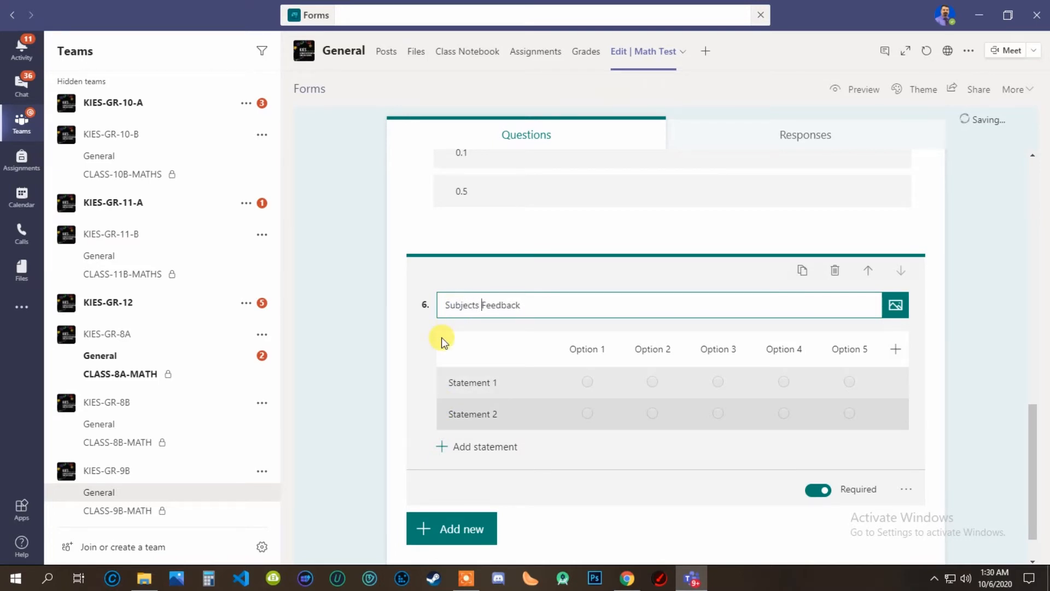
Label the five Likert options of the Subjects Feedback question poor, Fair, Good, Very good and Excellent.
left_click(591, 348)
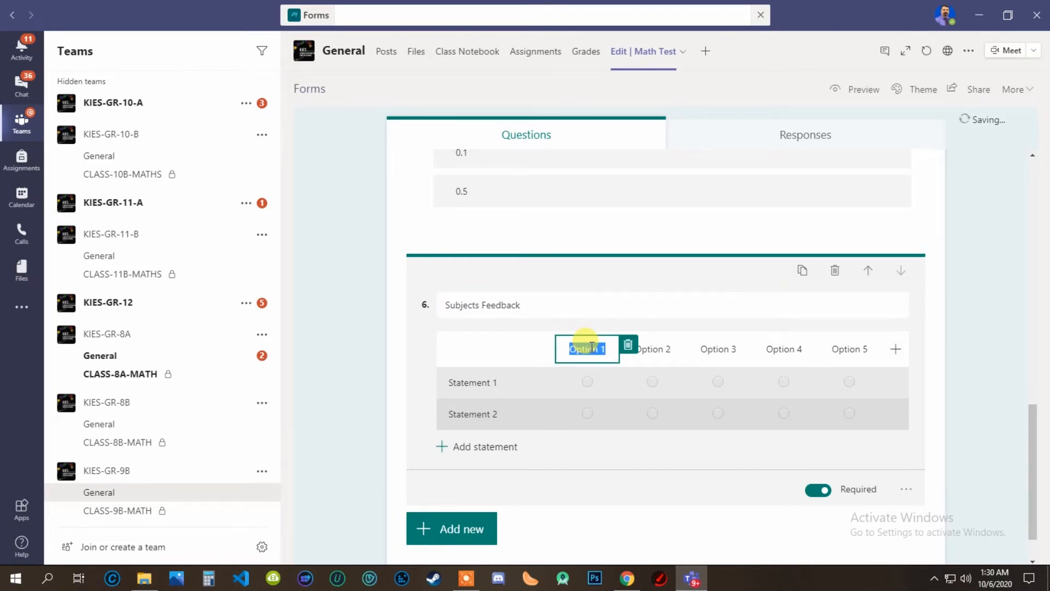
type("Po")
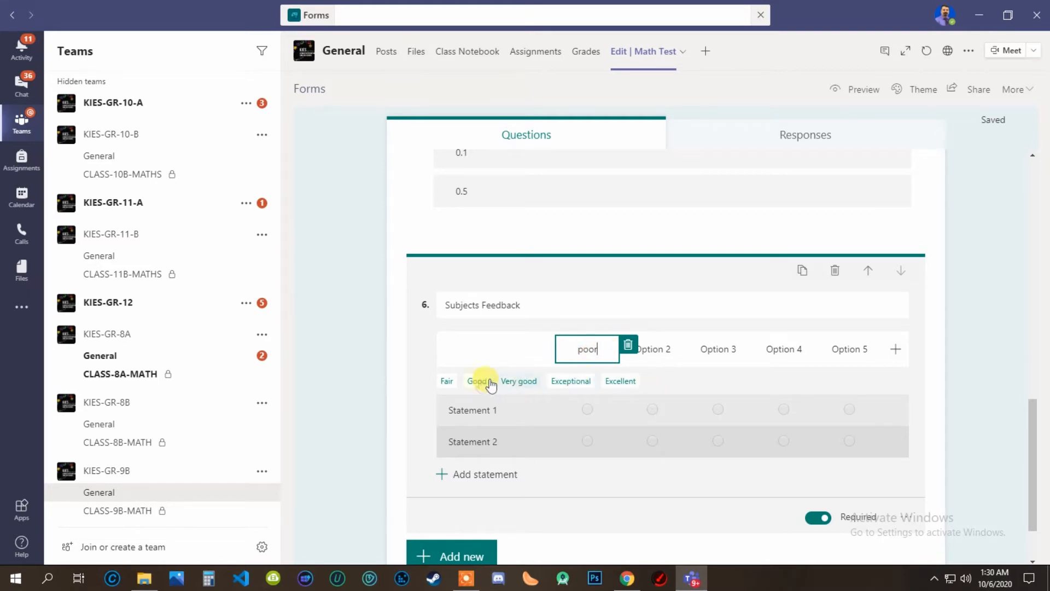
left_click(659, 350)
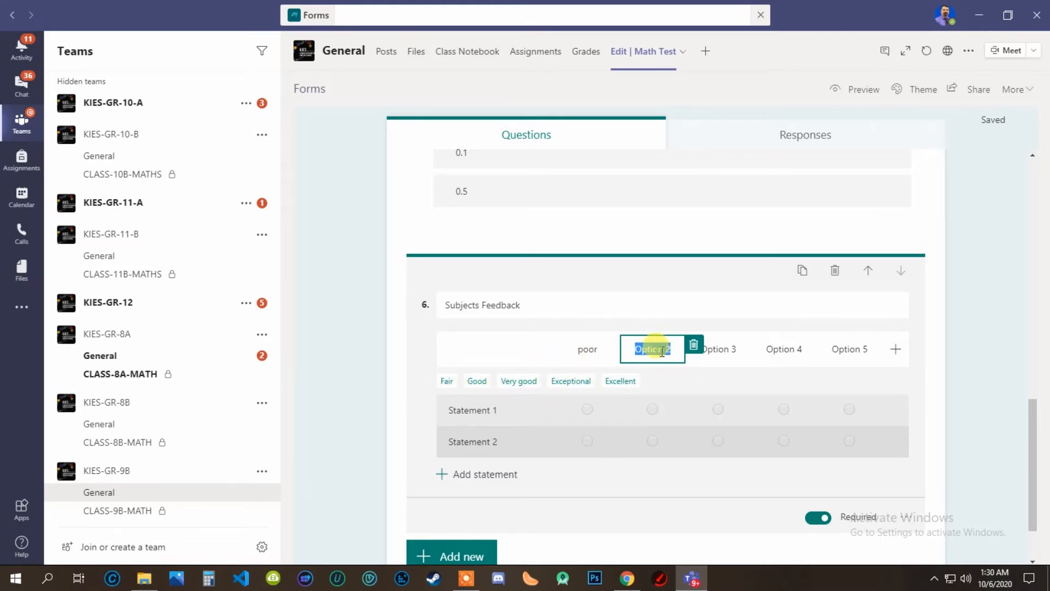
left_click(447, 383)
left_click(711, 349)
left_click(450, 381)
left_click(766, 348)
left_click(462, 381)
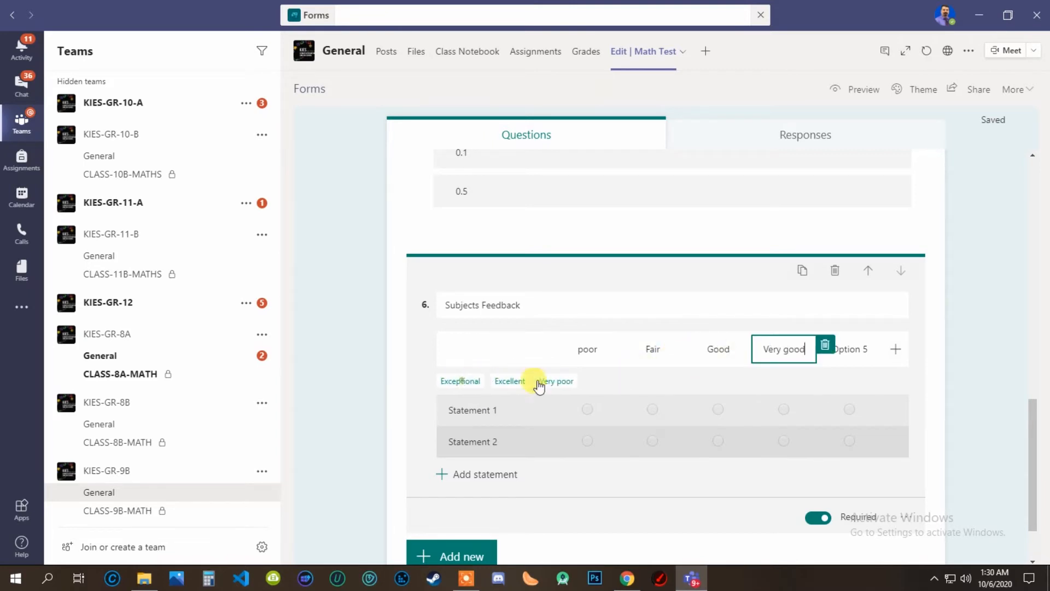
left_click(848, 350)
left_click(510, 382)
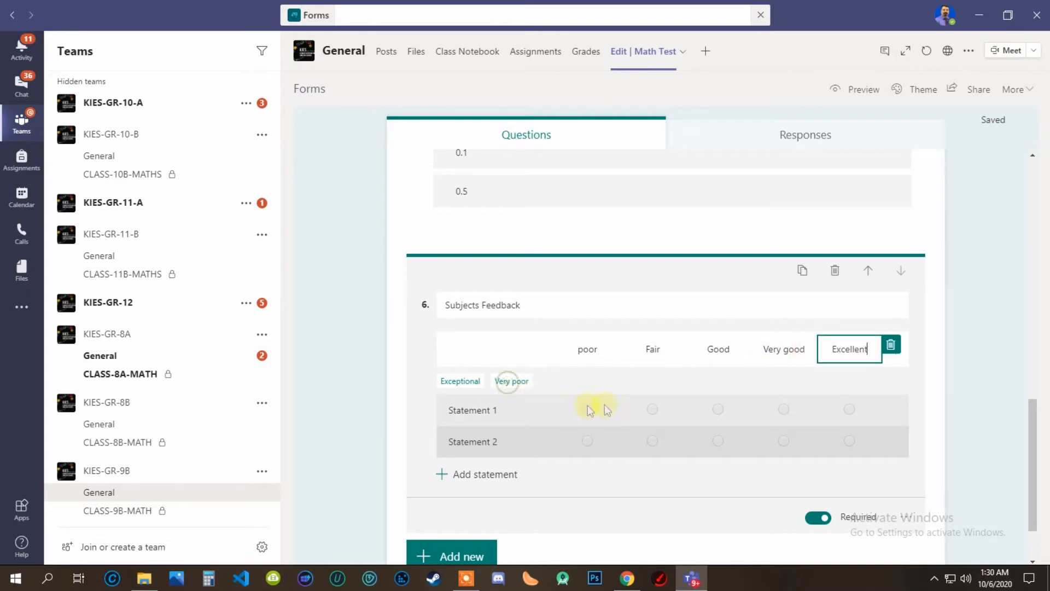
Fill the Likert question with the three statements Math, English and PE, and leave its editor.
left_click(468, 408)
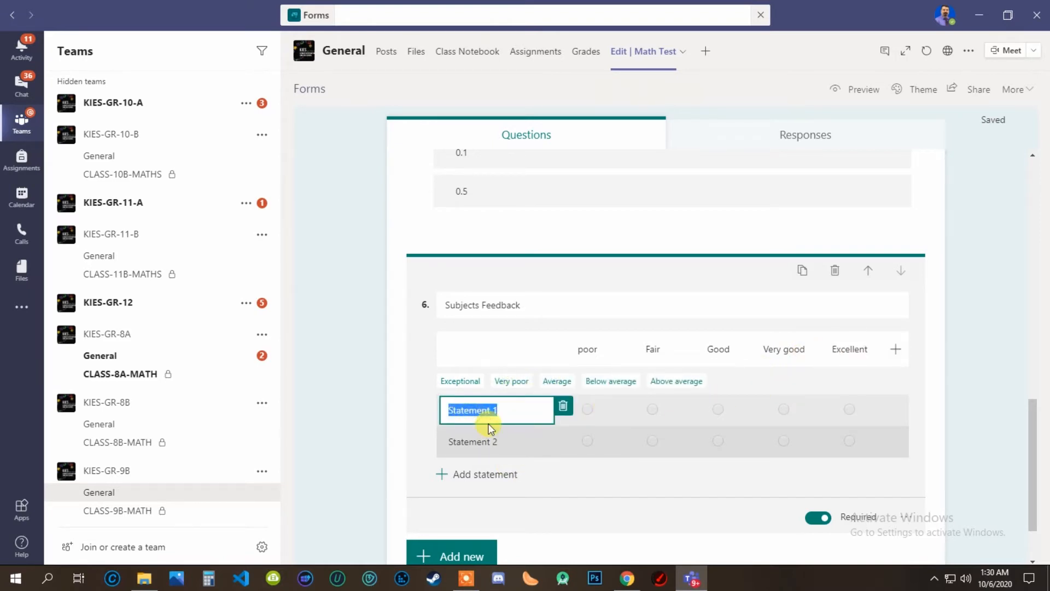
type("Math")
left_click(486, 441)
type("English")
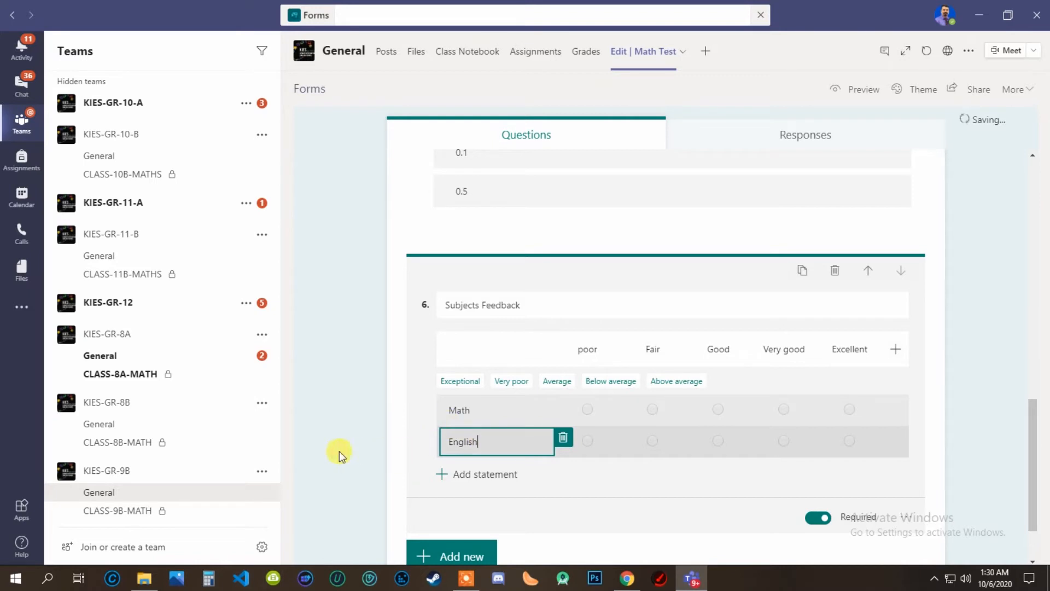
left_click(477, 475)
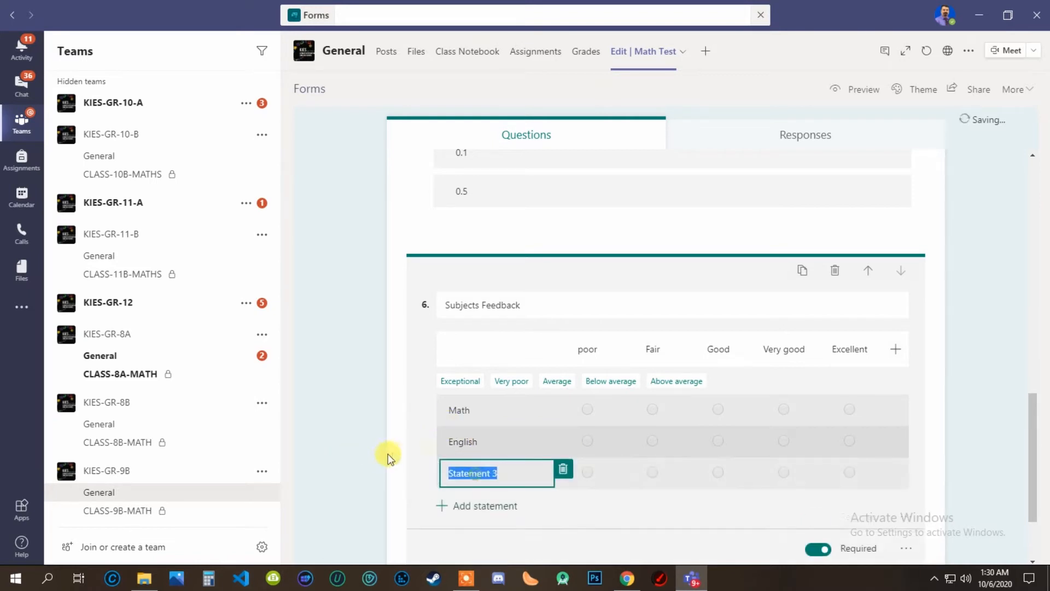
type("PE")
left_click(385, 455)
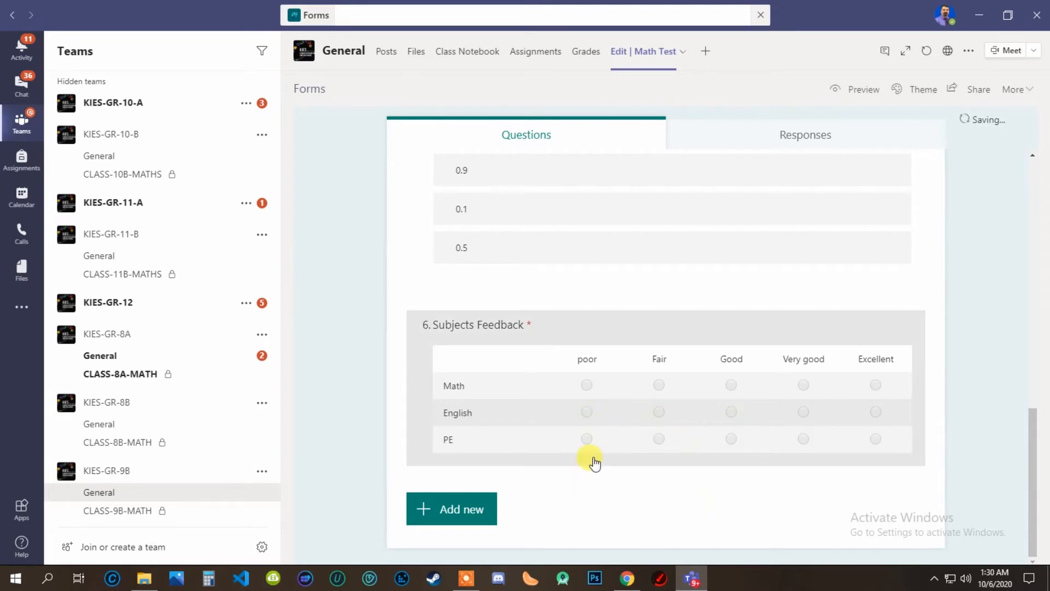
Add a file upload question titled "Submit your homework here" as the seventh question, accepting the OneDrive folder creation.
left_click(478, 507)
left_click(793, 512)
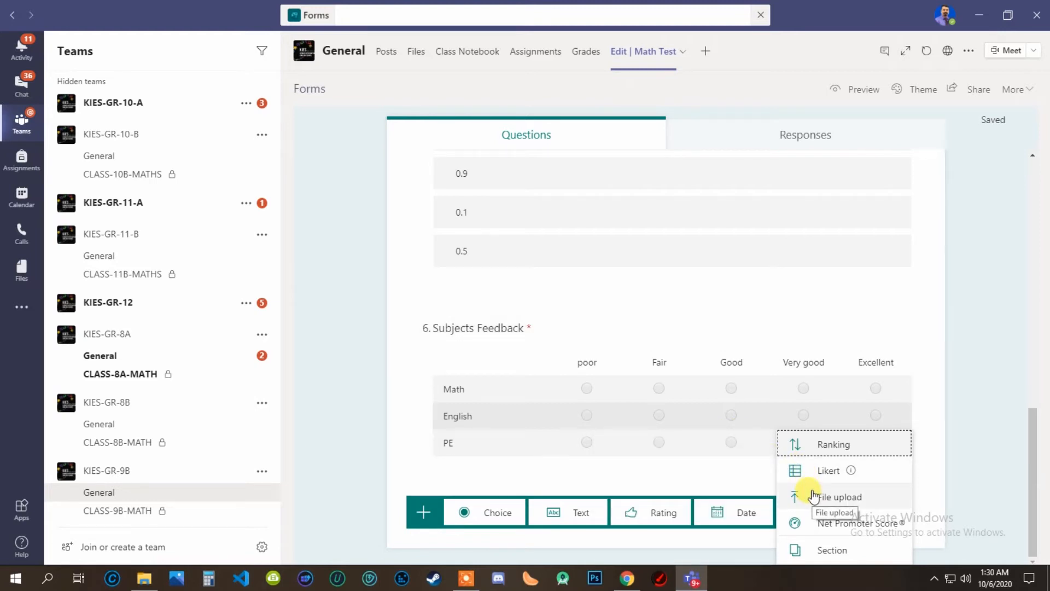
left_click(866, 496)
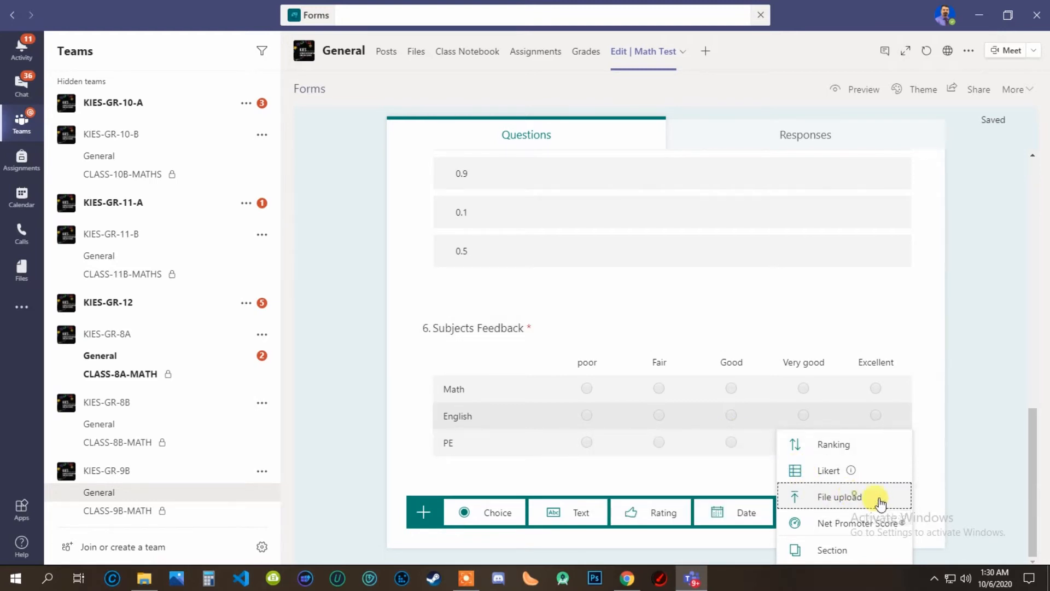
scroll(575, 442, "down", 1)
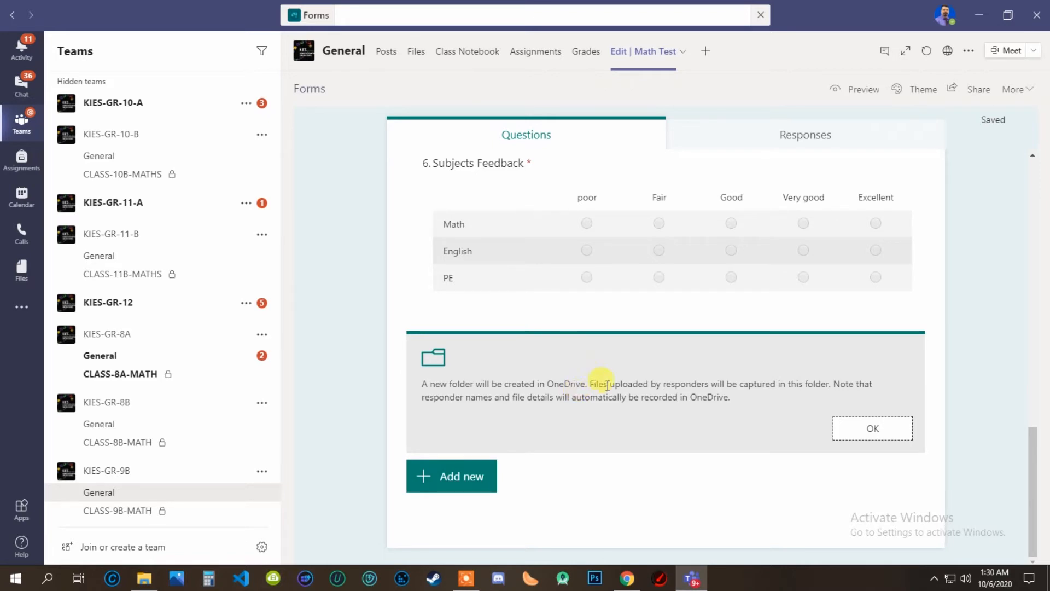
left_click(880, 429)
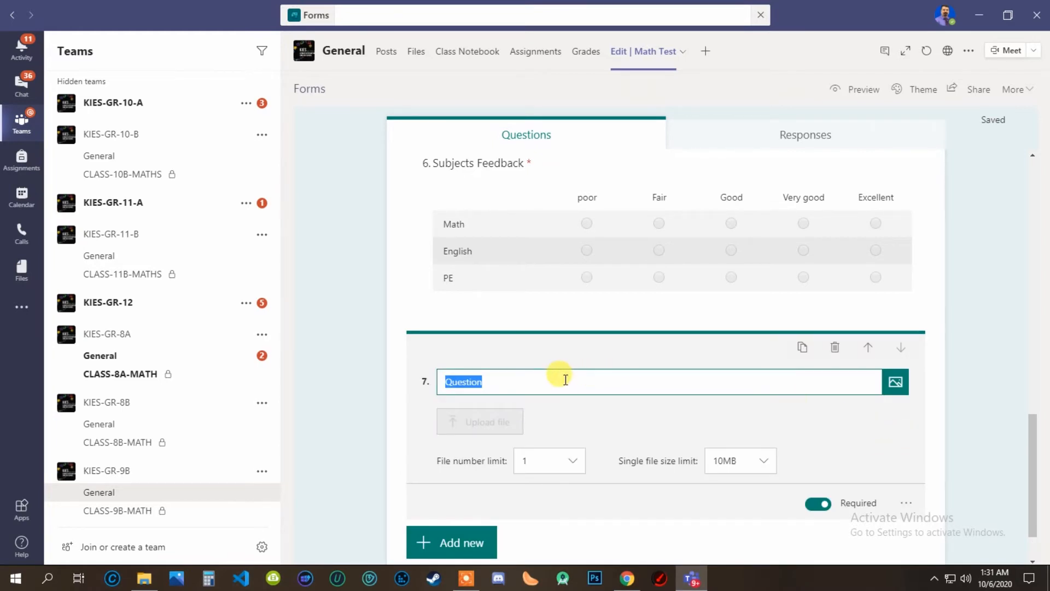
scroll(563, 379, "down", 1)
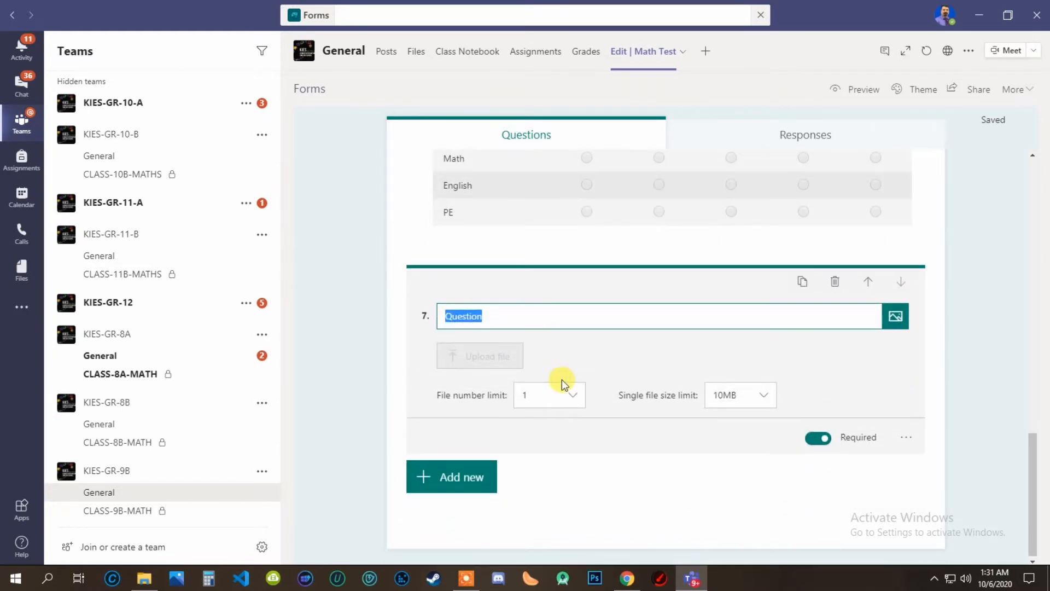
type("Subm")
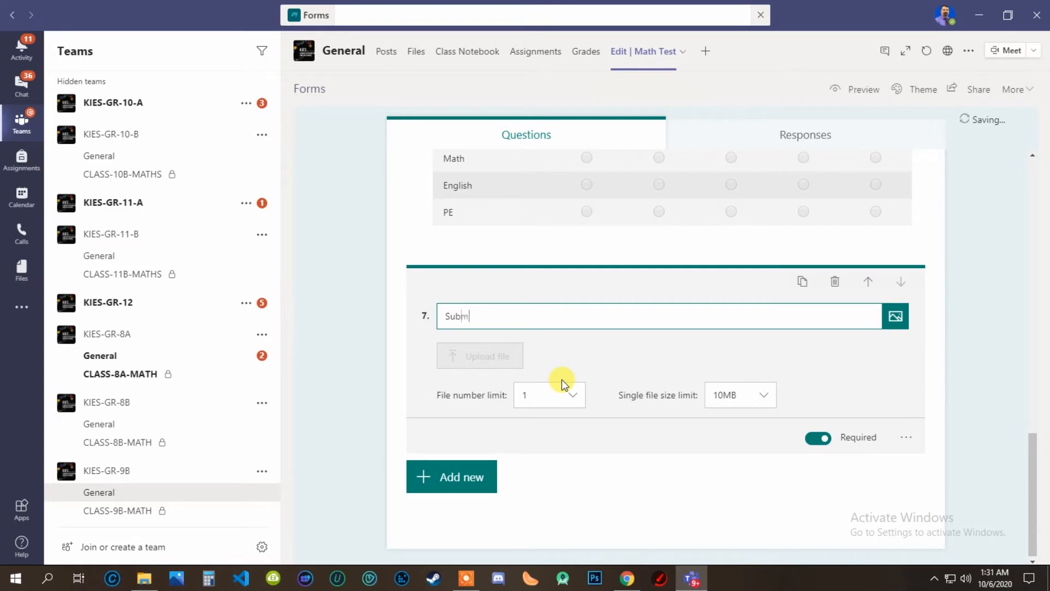
type("it your homework here")
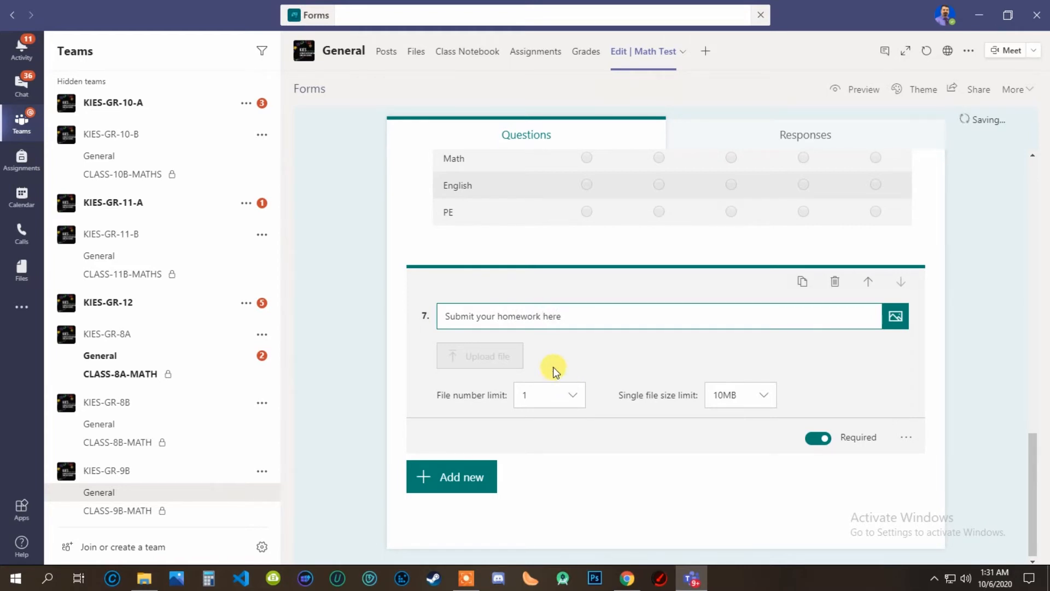
Set the homework question's file number limit to 2, keep the single file size limit at 10MB, and leave its editor.
left_click(574, 405)
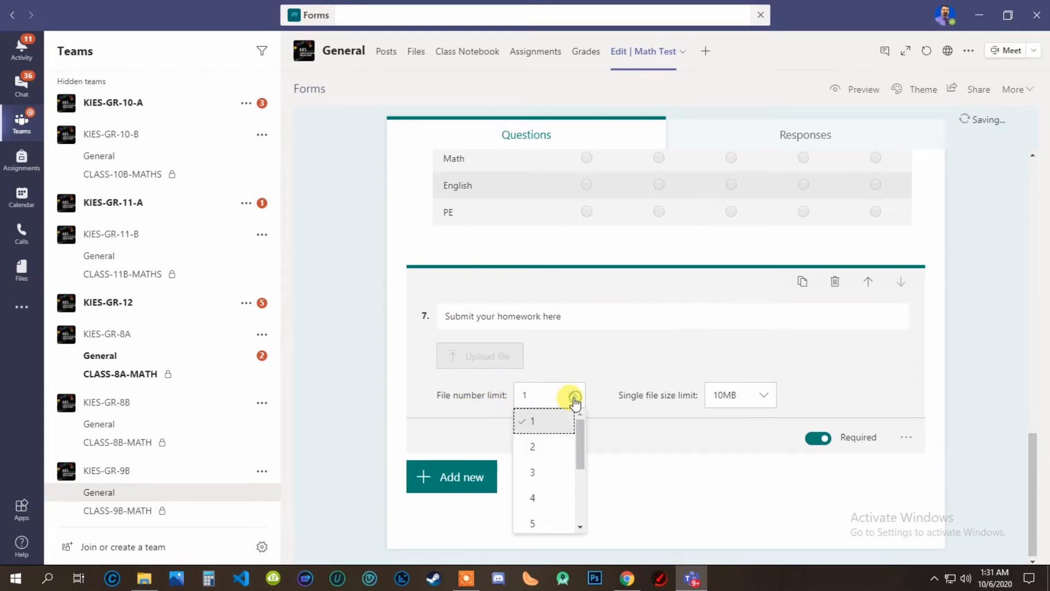
left_click(550, 438)
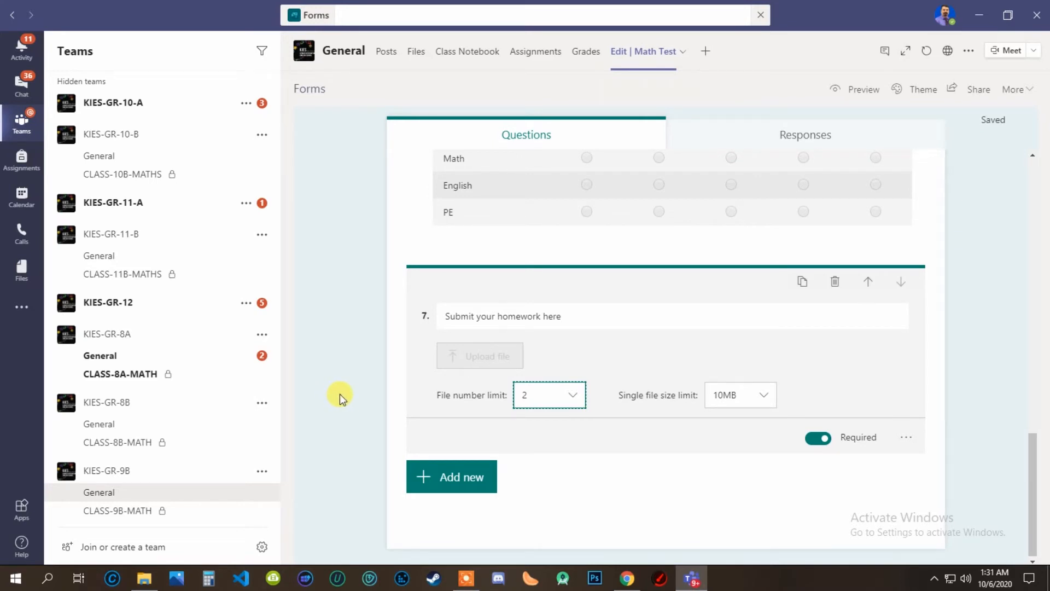
left_click(733, 395)
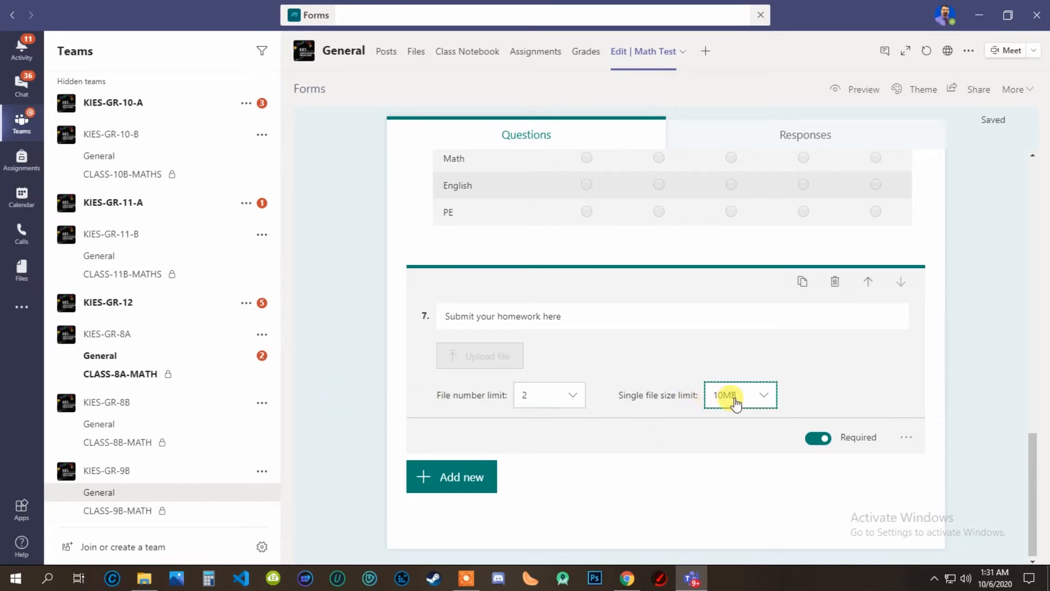
left_click(799, 382)
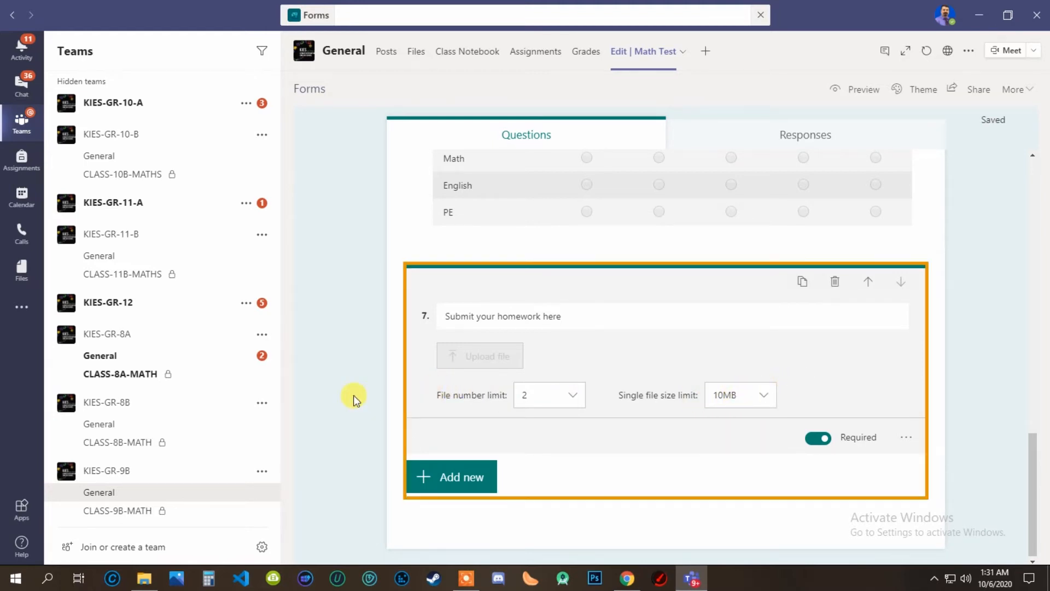
left_click(302, 379)
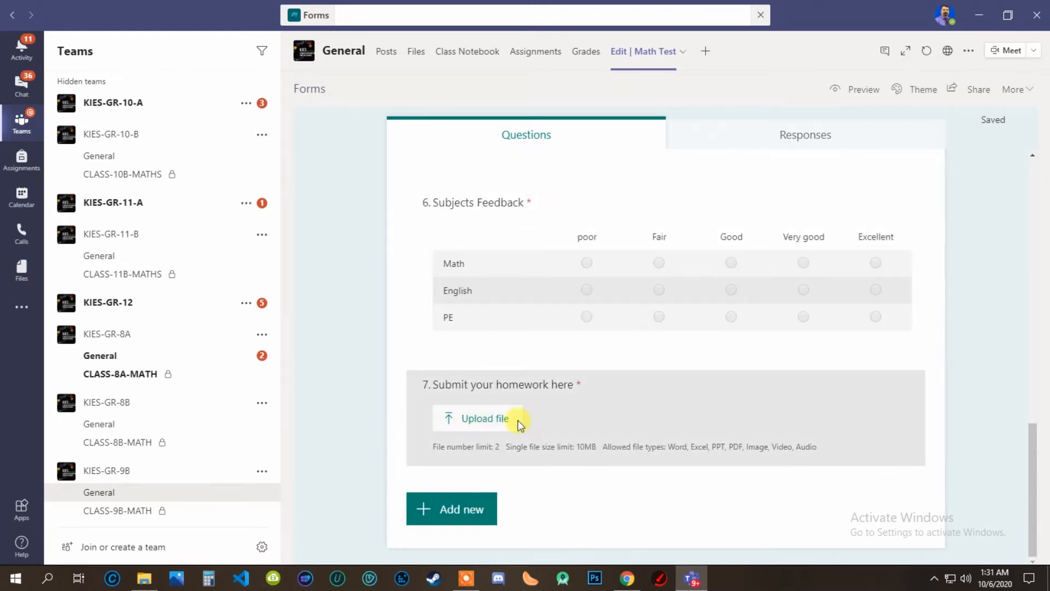
Reopen the homework upload question, add an empty subtitle field and remove it again.
left_click(531, 421)
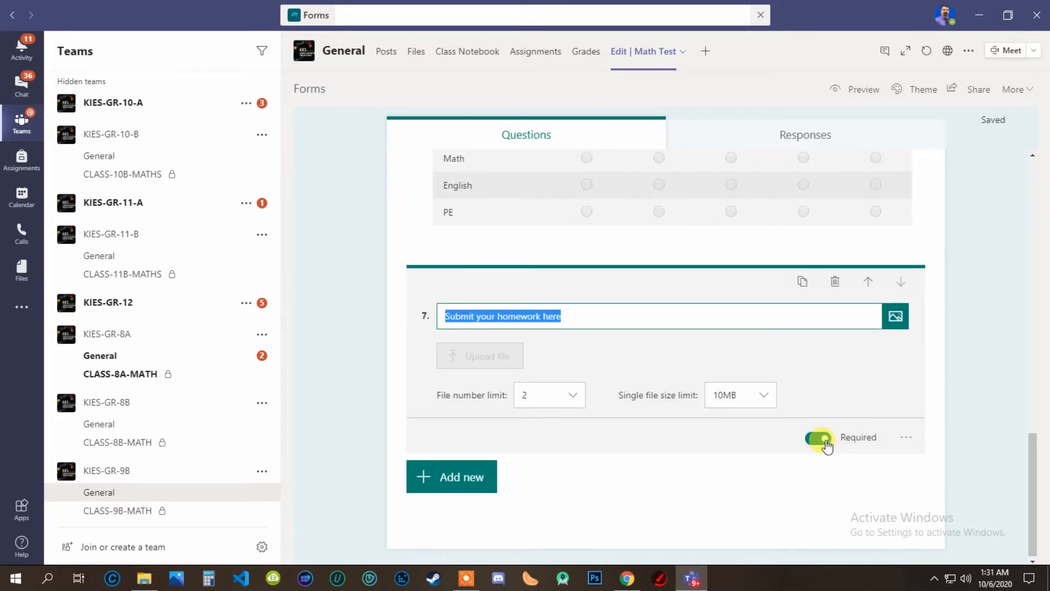
left_click(905, 437)
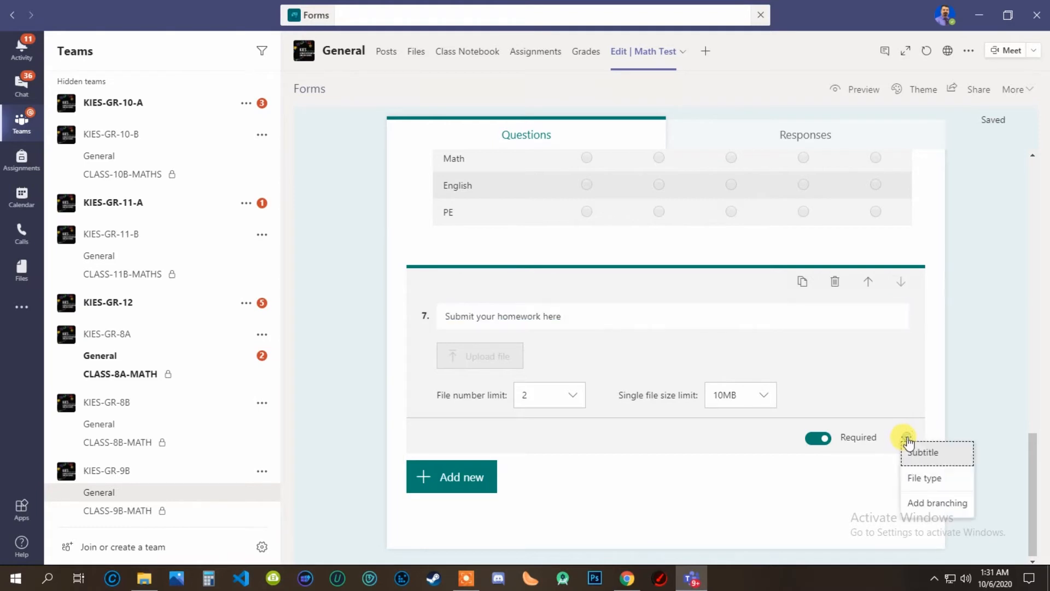
left_click(945, 454)
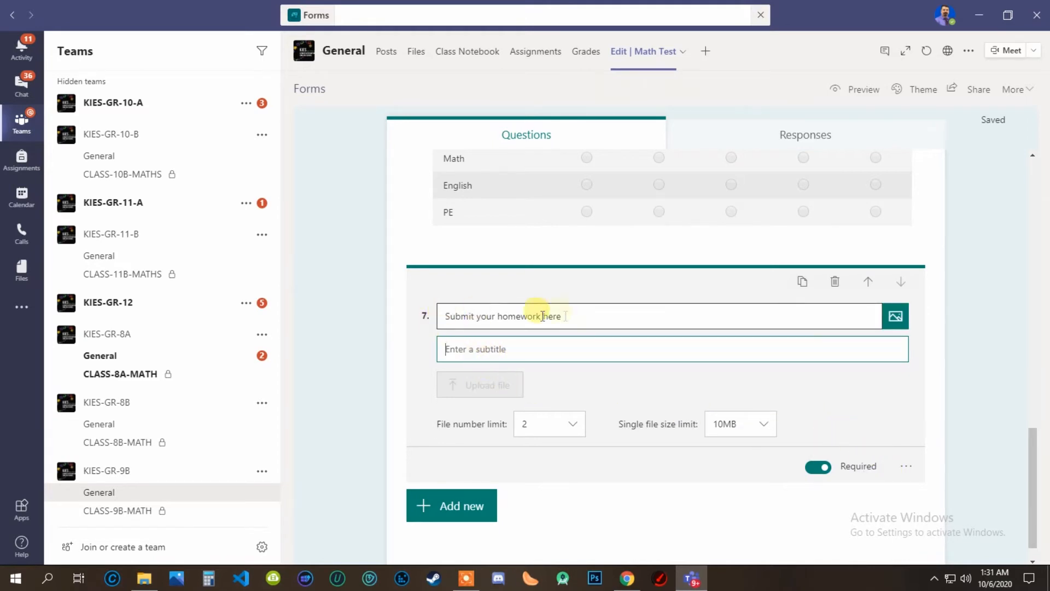
left_click(906, 468)
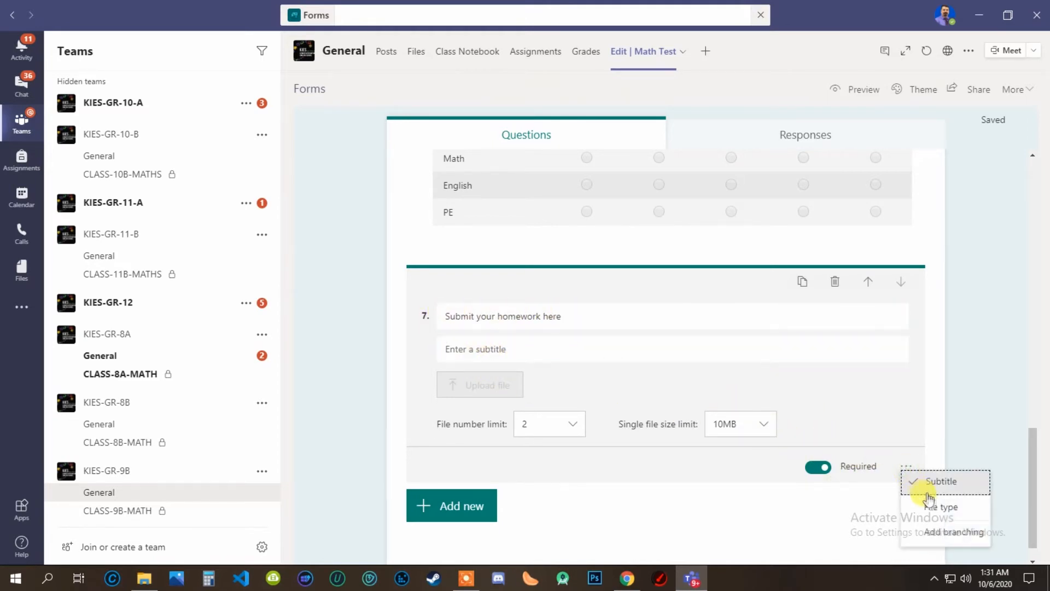
left_click(953, 489)
Restrict the homework question's allowed file types to Image and leave its editor.
left_click(906, 437)
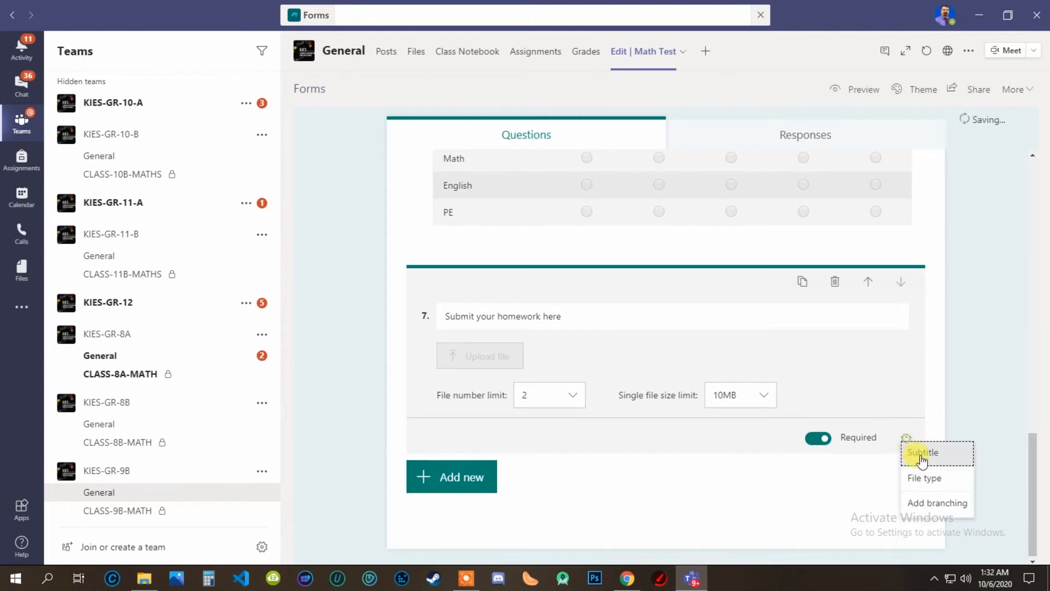
left_click(926, 479)
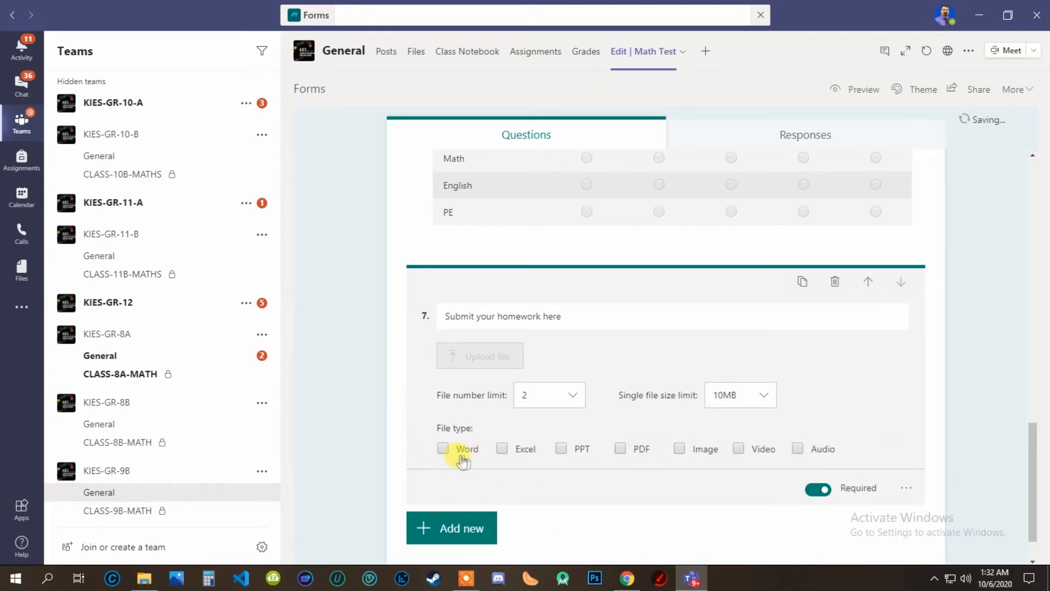
left_click(680, 450)
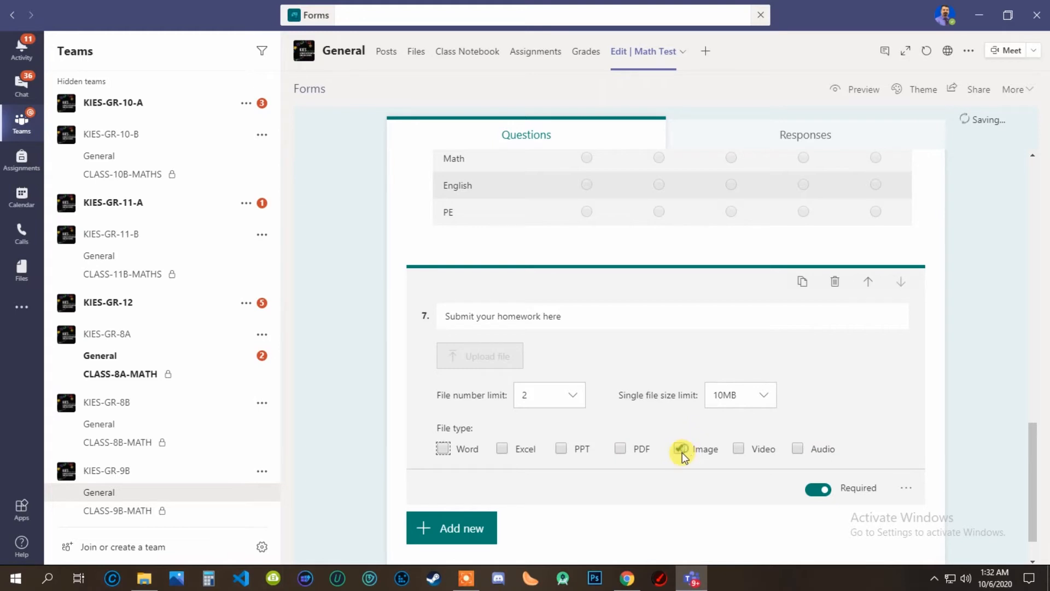
left_click(908, 488)
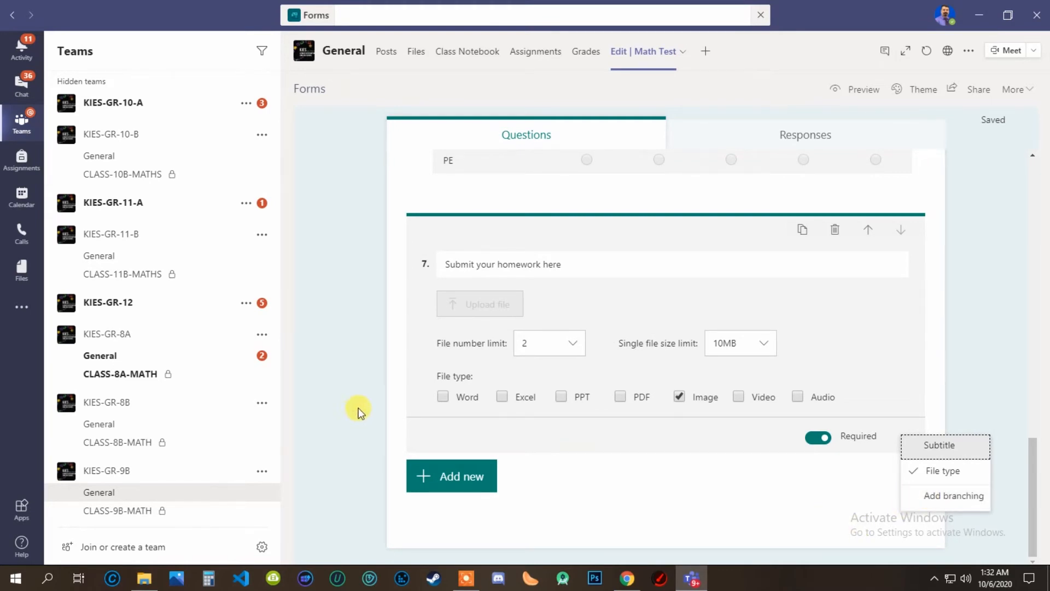
left_click(377, 407)
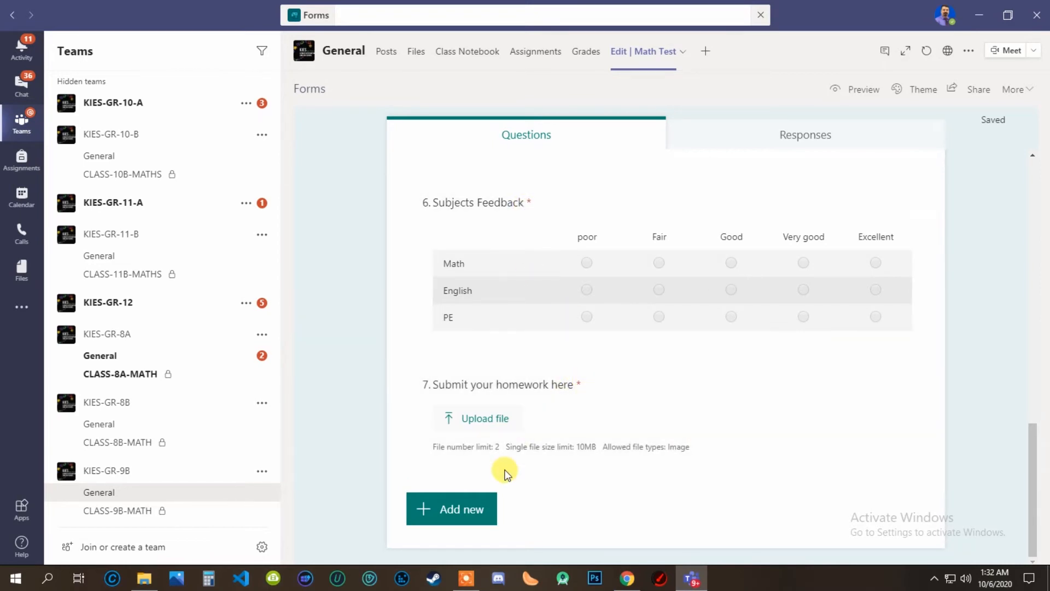
Add a Net Promoter Score question with its default wording as the eighth question.
left_click(469, 506)
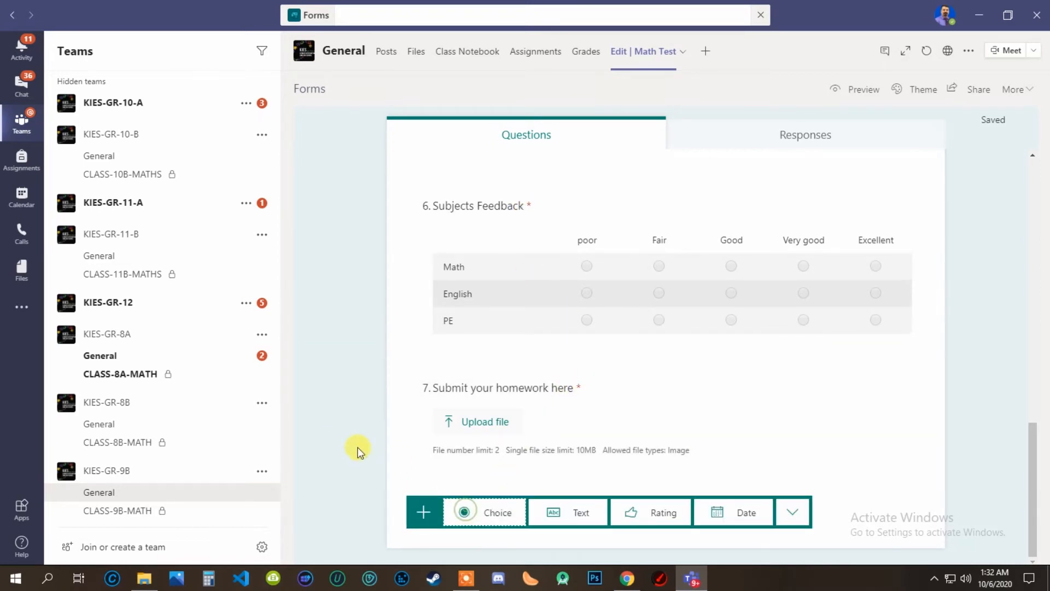
left_click(799, 515)
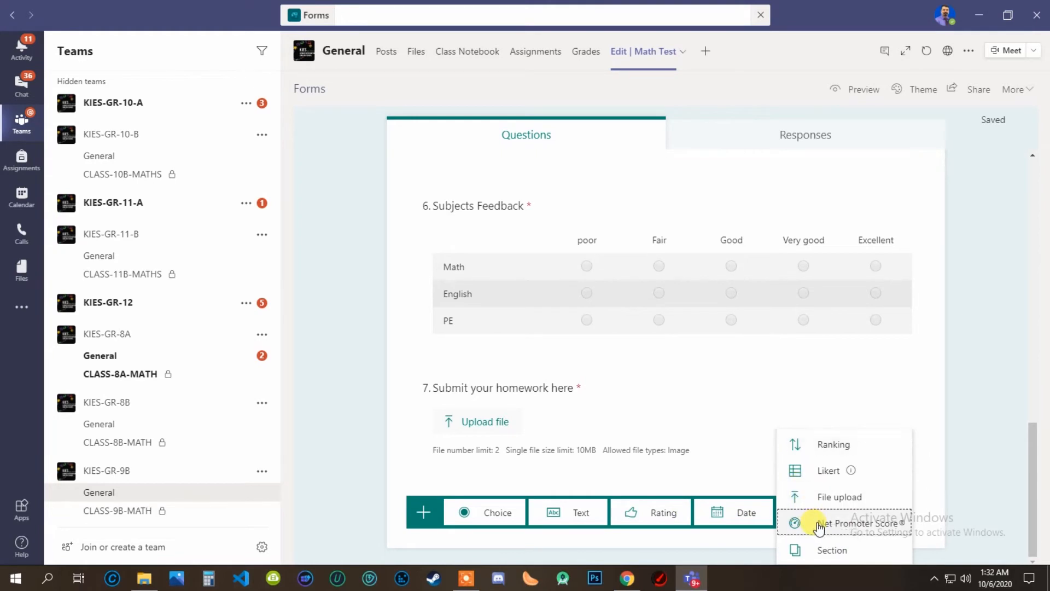
left_click(818, 525)
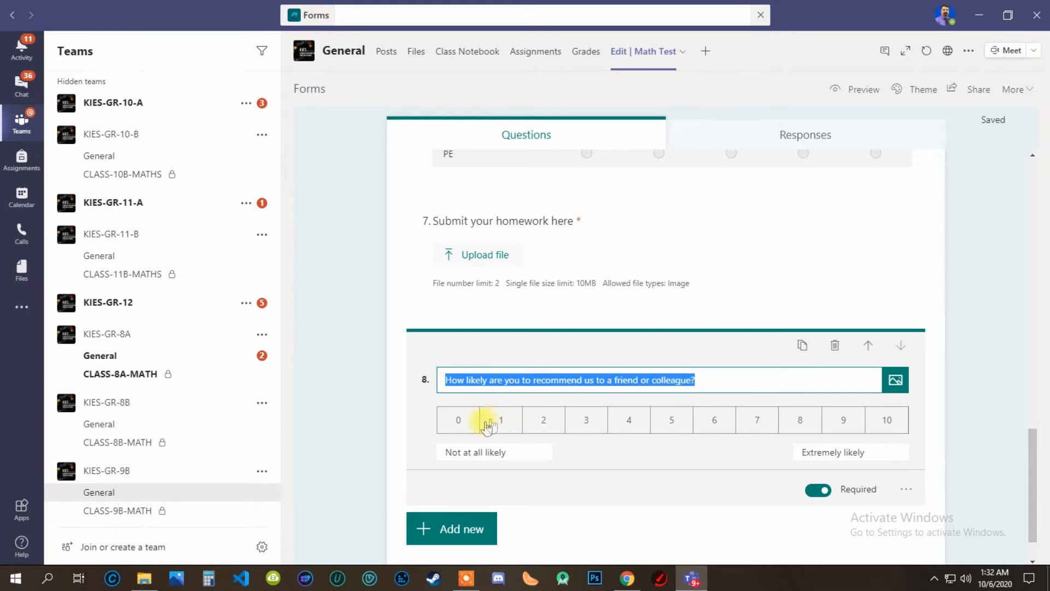
Search Bing images for "mobile" to illustrate the Net Promoter Score question.
left_click(895, 381)
left_click(874, 202)
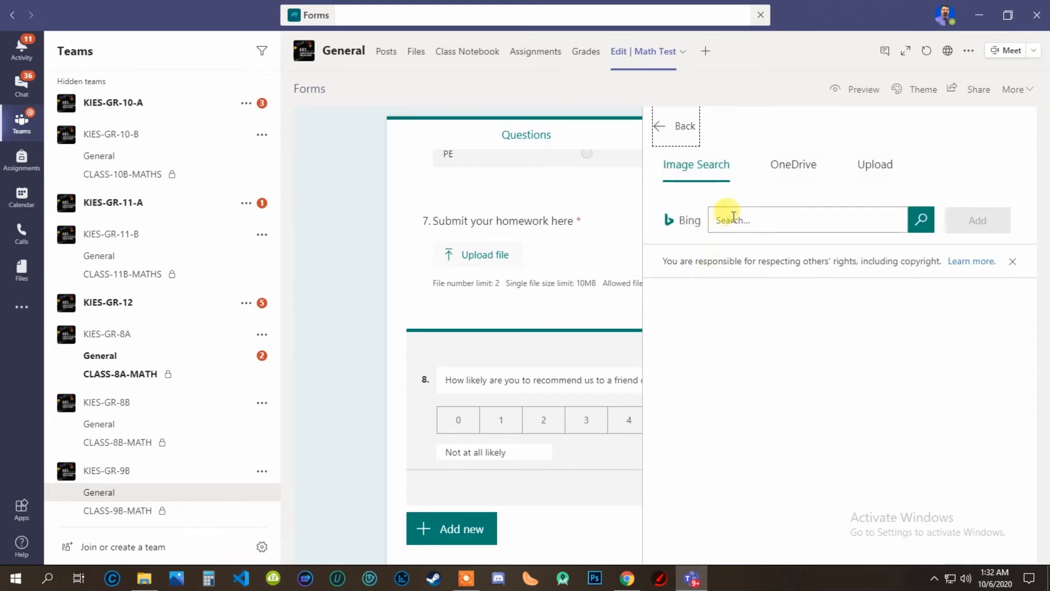
left_click(759, 220)
left_click(759, 220)
type("mobile")
key("Return")
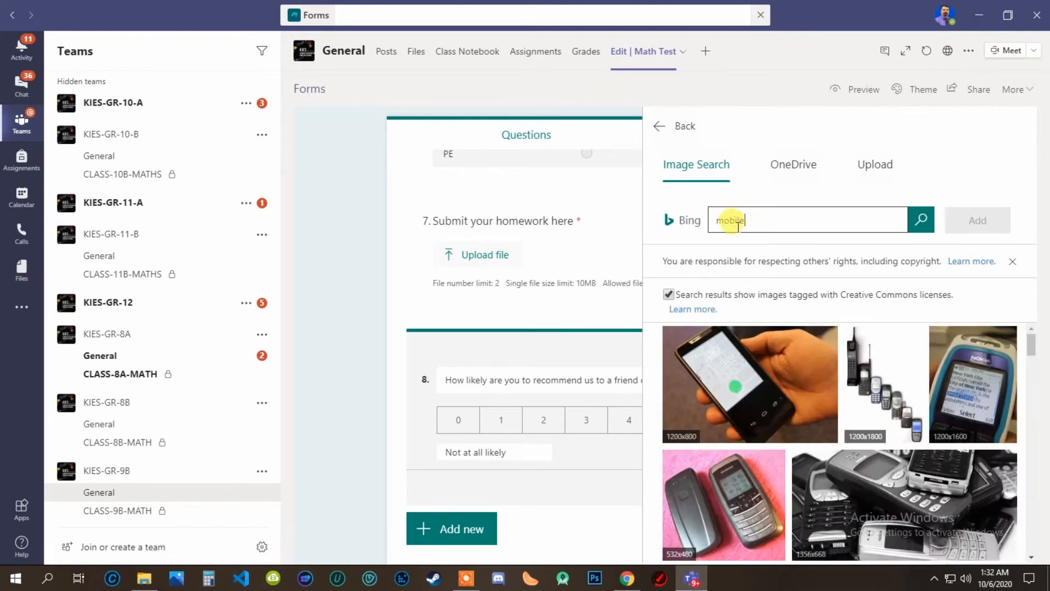
Add the image of a row of smartphones with red-and-white platform logos to the Net Promoter Score question.
scroll(825, 410, "down", 3)
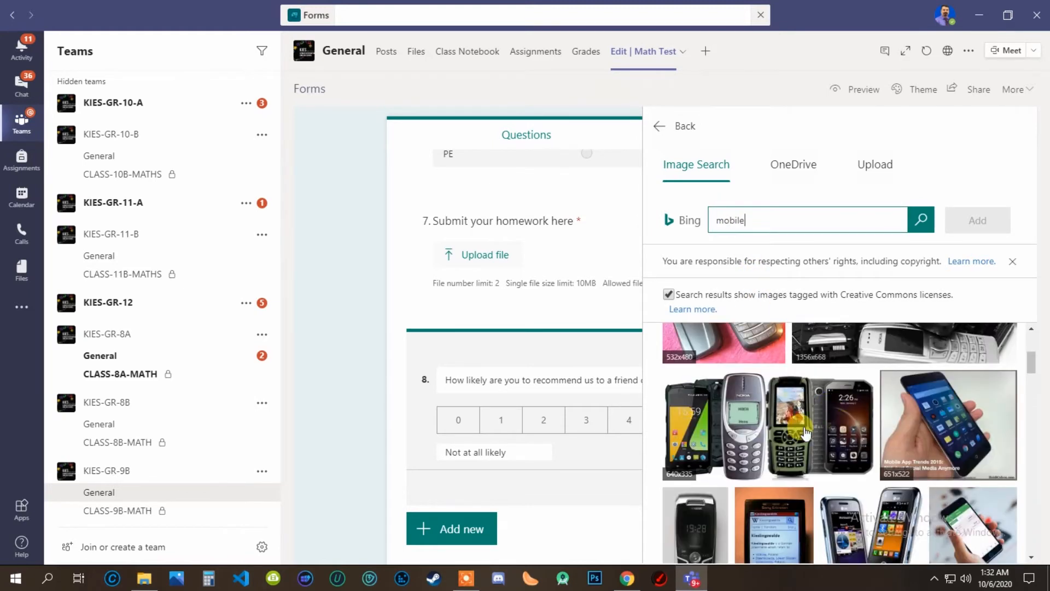
scroll(930, 449, "down", 3)
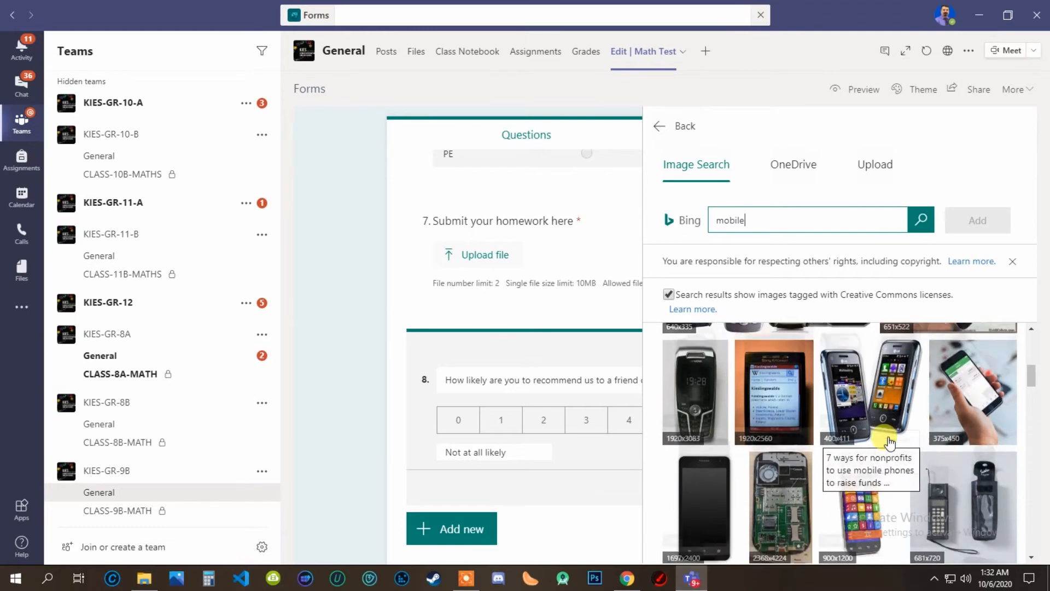
scroll(938, 461, "down", 3)
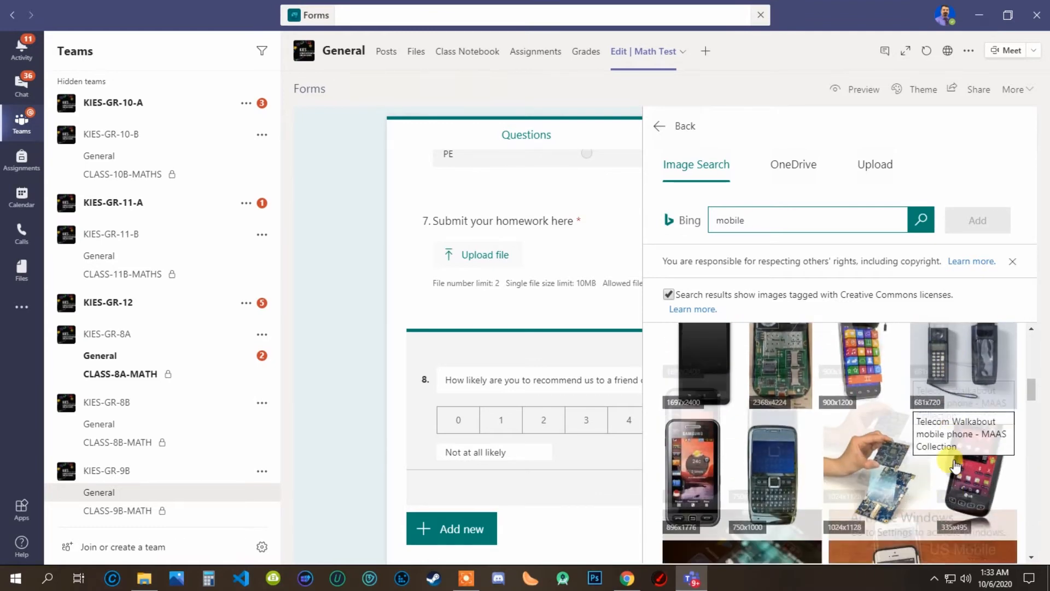
scroll(918, 460, "down", 2)
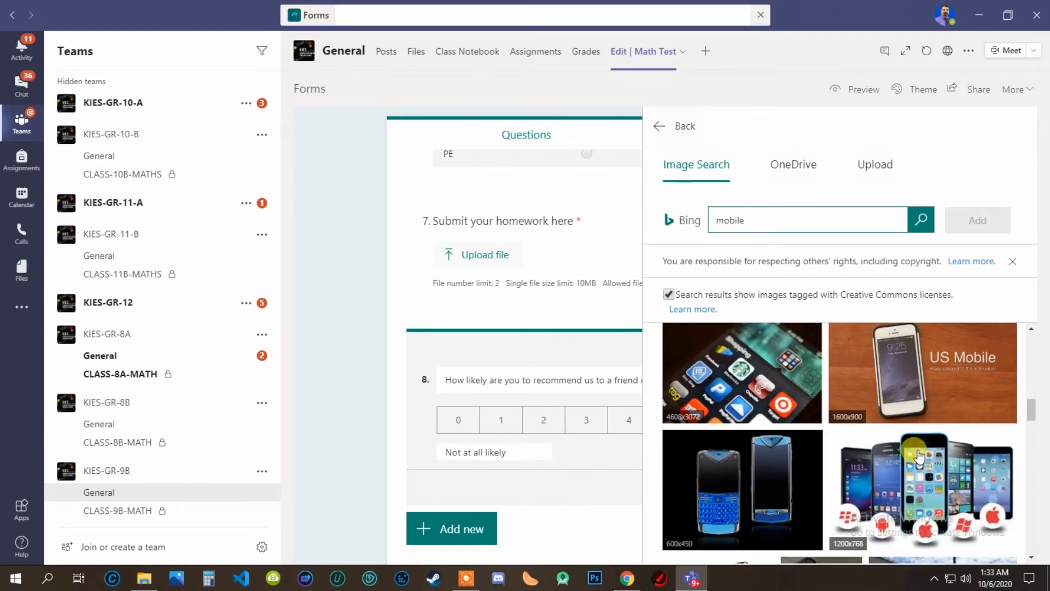
scroll(913, 459, "down", 2)
left_click(921, 376)
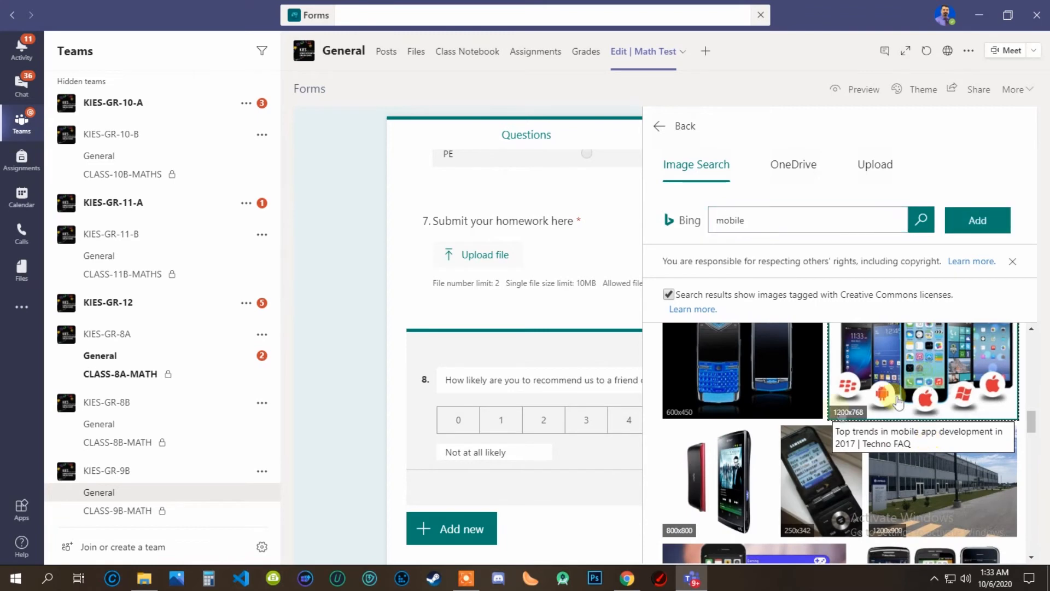
left_click(954, 220)
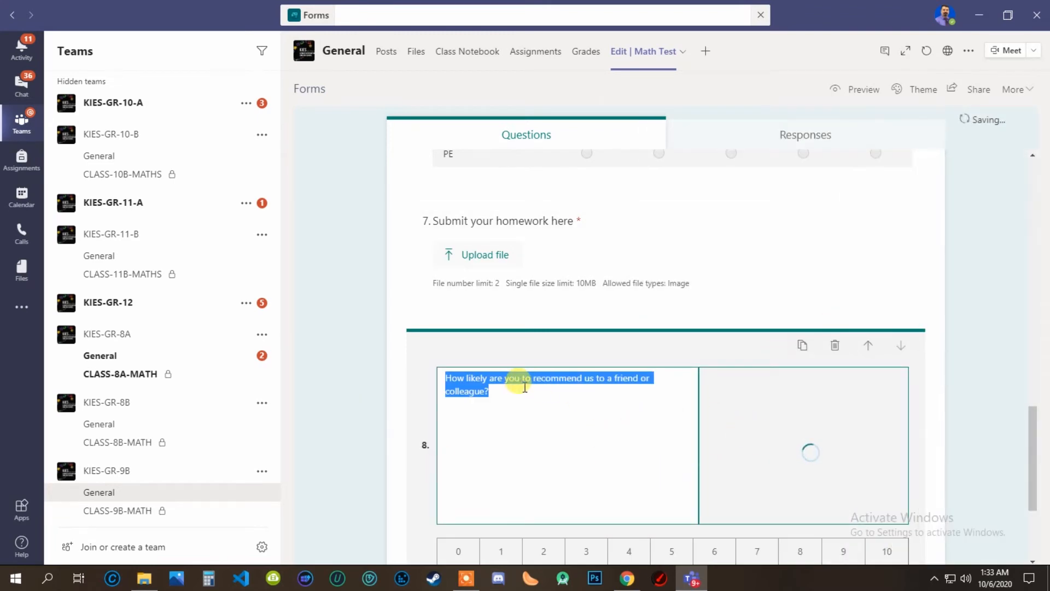
Add a new section after the Net Promoter Score question.
scroll(773, 404, "down", 1)
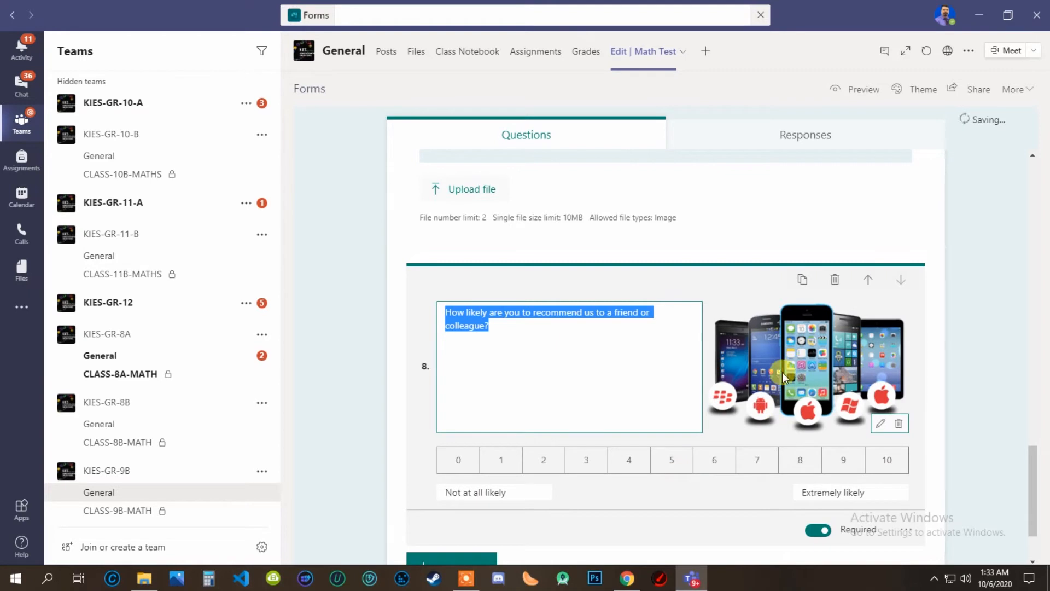
scroll(492, 382, "down", 2)
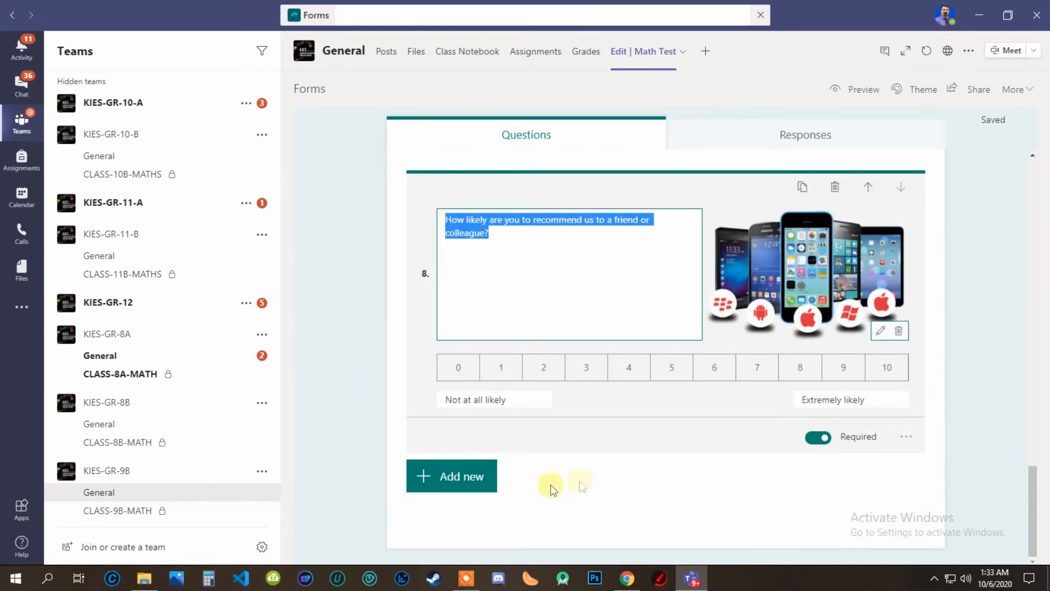
left_click(471, 476)
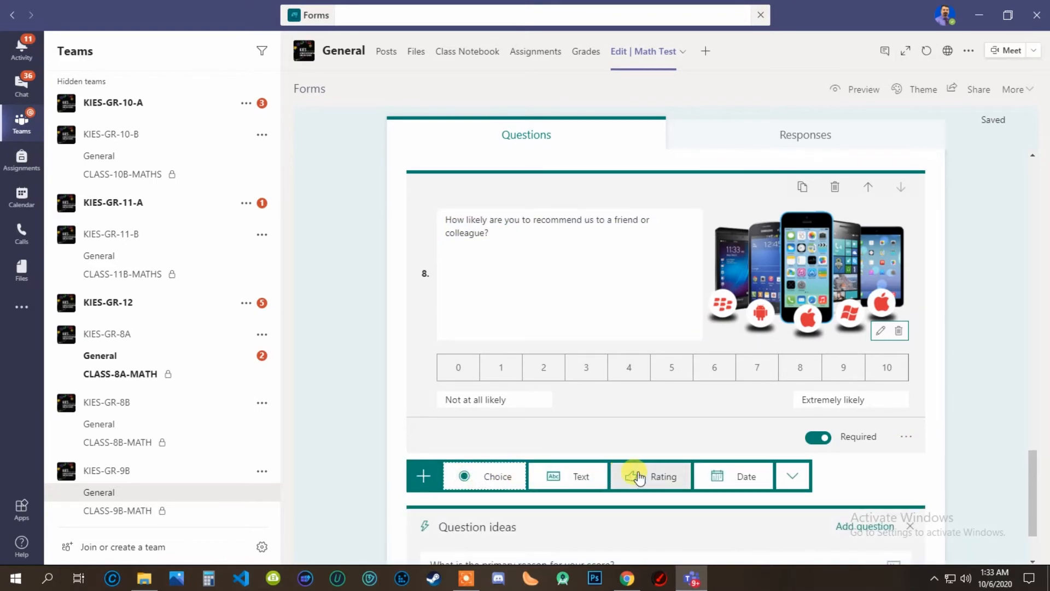
left_click(796, 480)
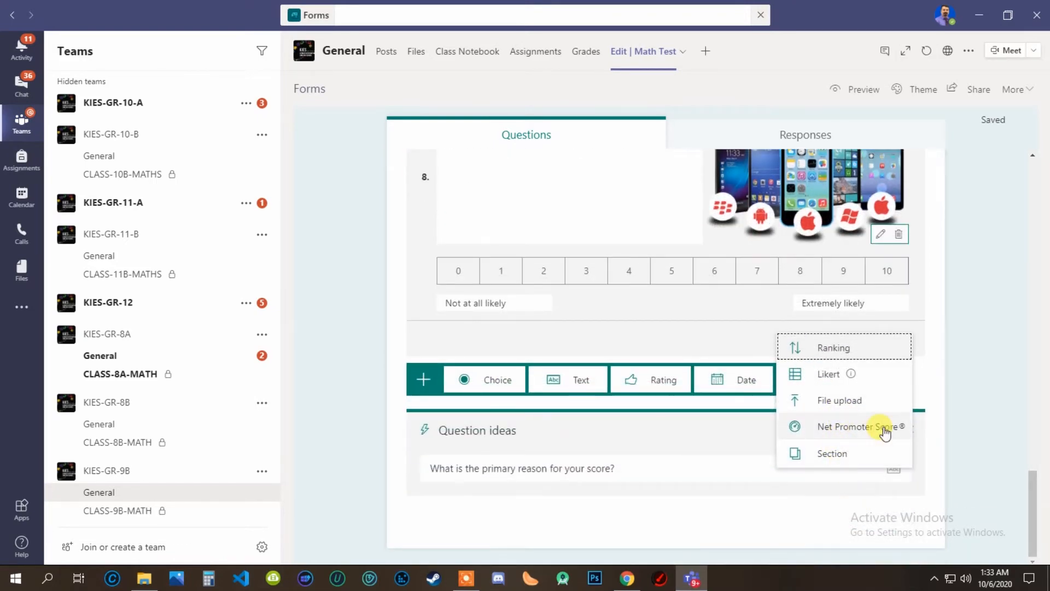
left_click(832, 454)
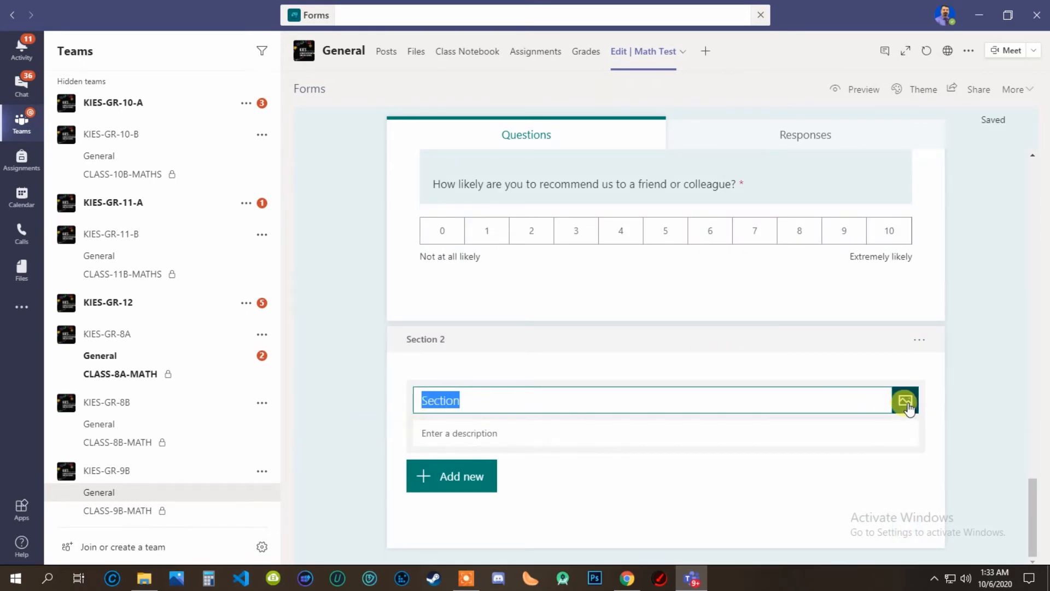
Look over the new section's title and description fields and its section options, and leave its editor.
left_click(476, 437)
left_click(470, 406)
left_click(472, 435)
left_click(471, 409)
left_click(474, 437)
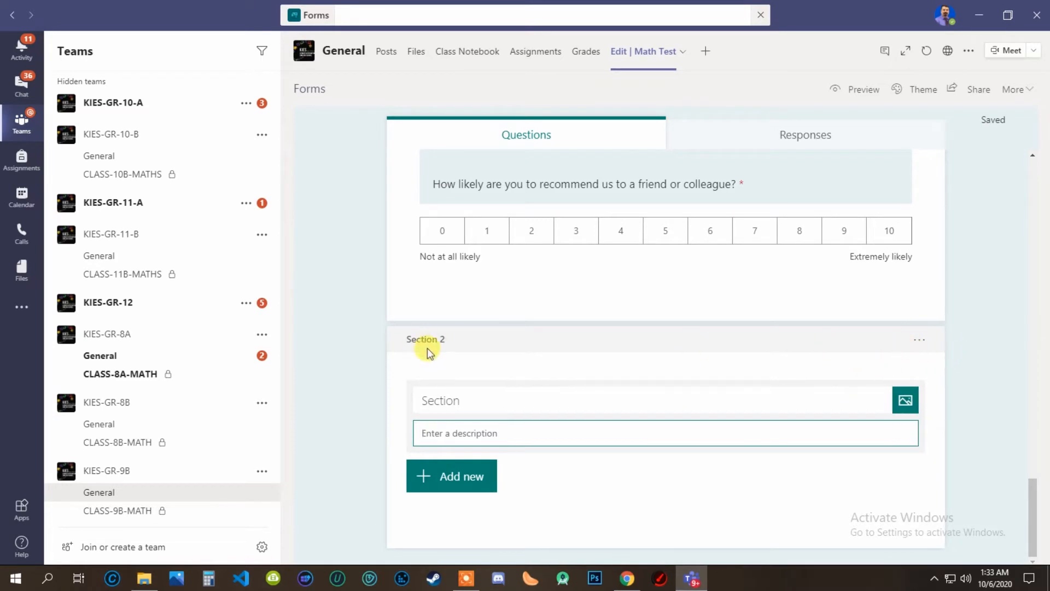
left_click(919, 340)
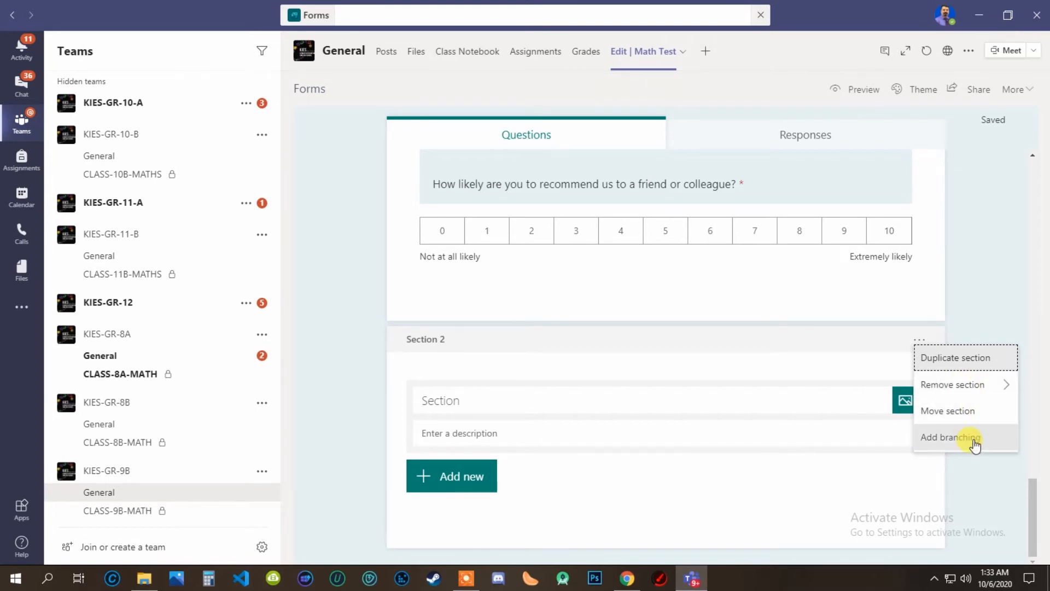
left_click(691, 486)
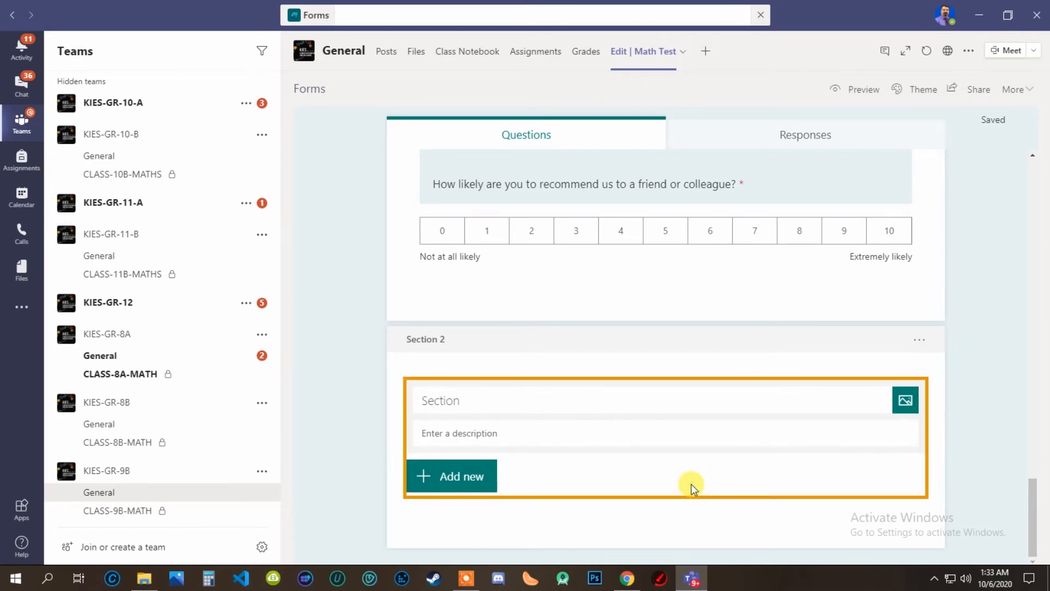
left_click(356, 454)
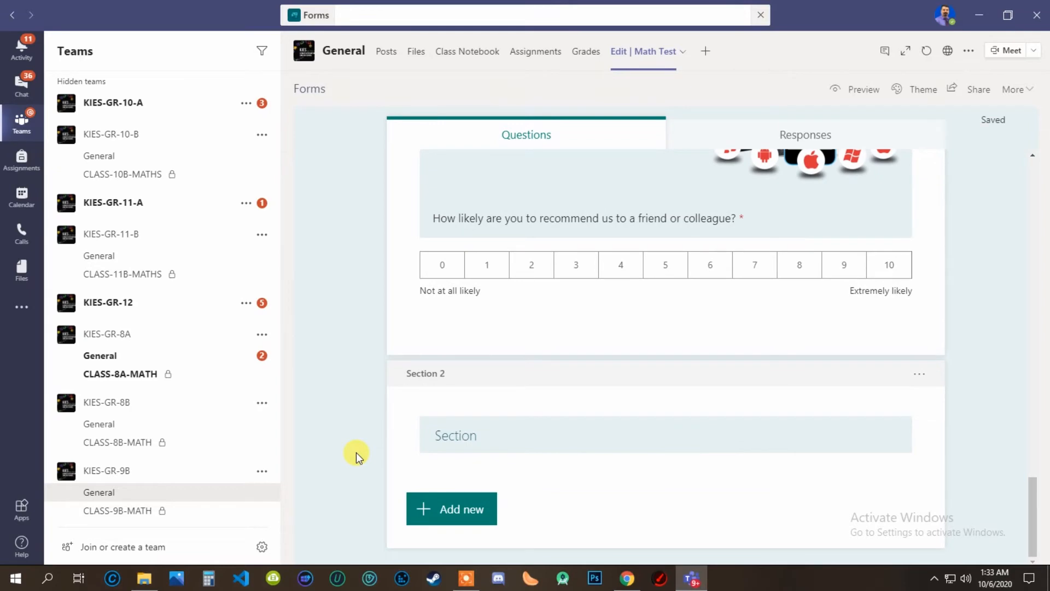
Duplicate the 1+1 choice question at the start of the form.
scroll(700, 376, "up", 1)
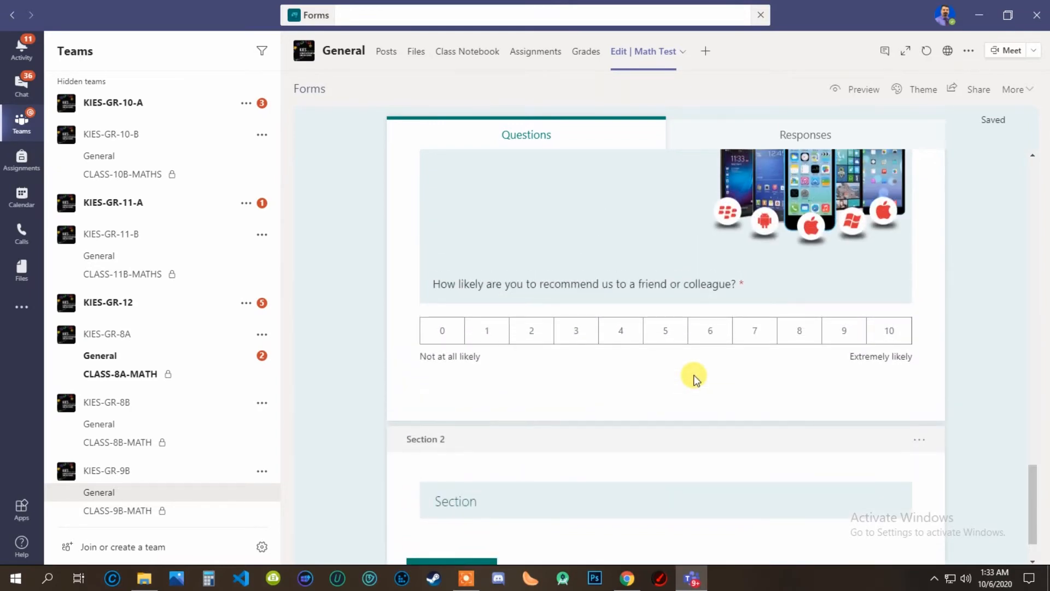
scroll(618, 419, "up", 10)
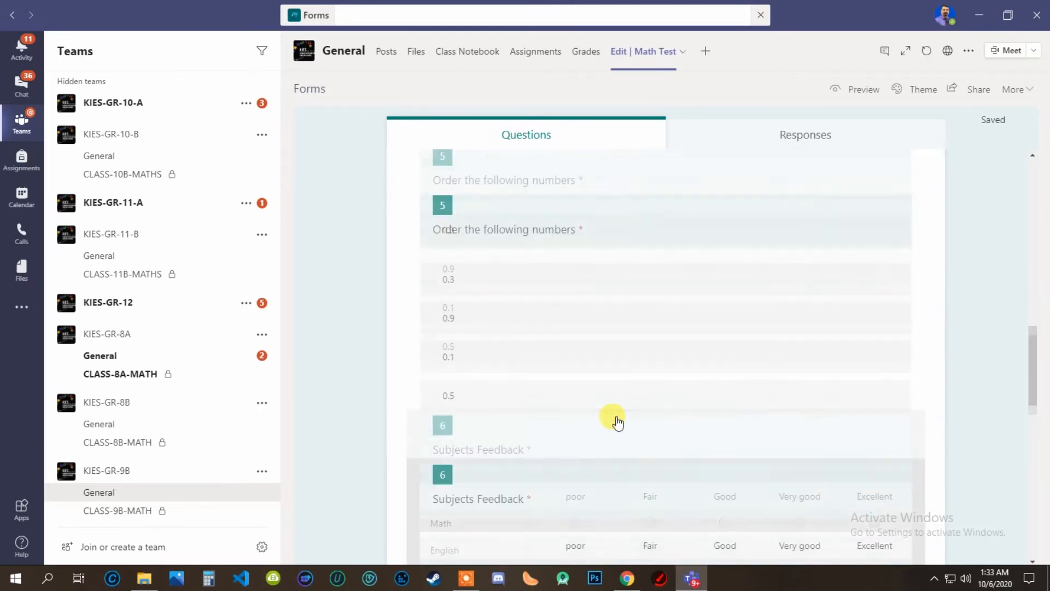
scroll(618, 422, "down", 3)
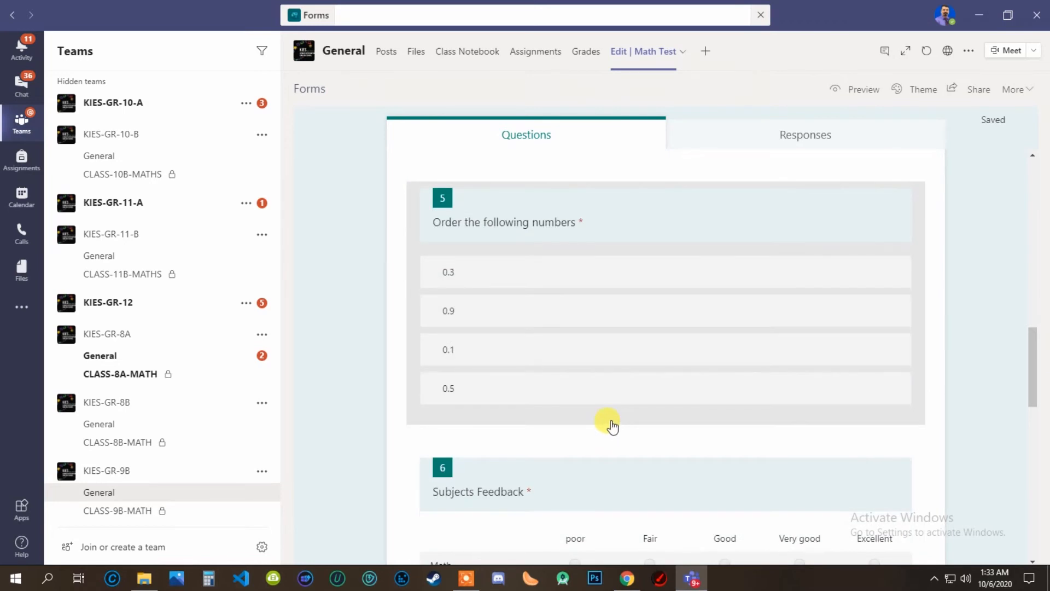
scroll(602, 425, "up", 1)
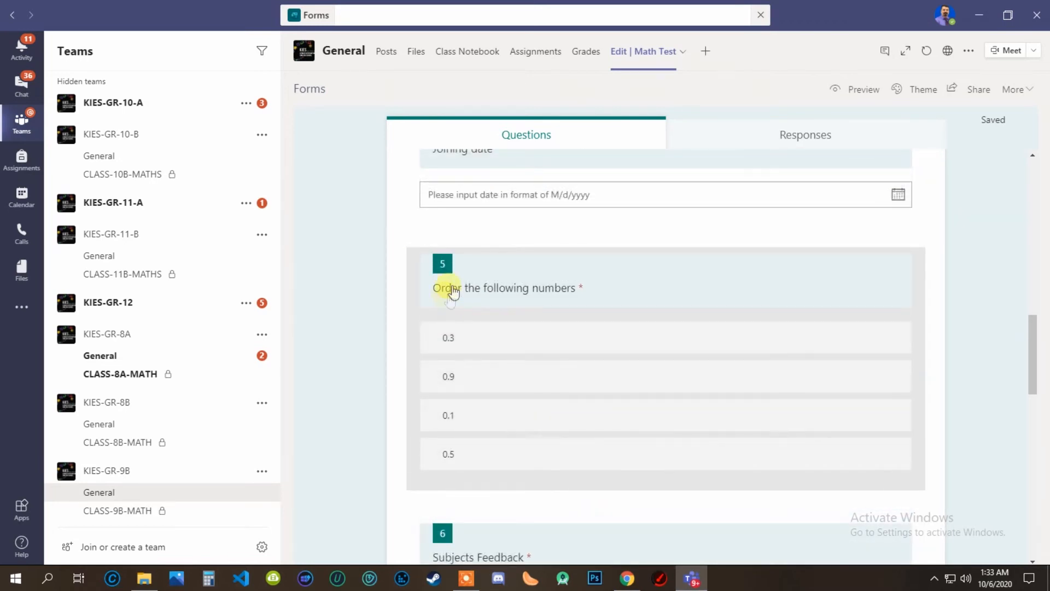
scroll(463, 350, "up", 10)
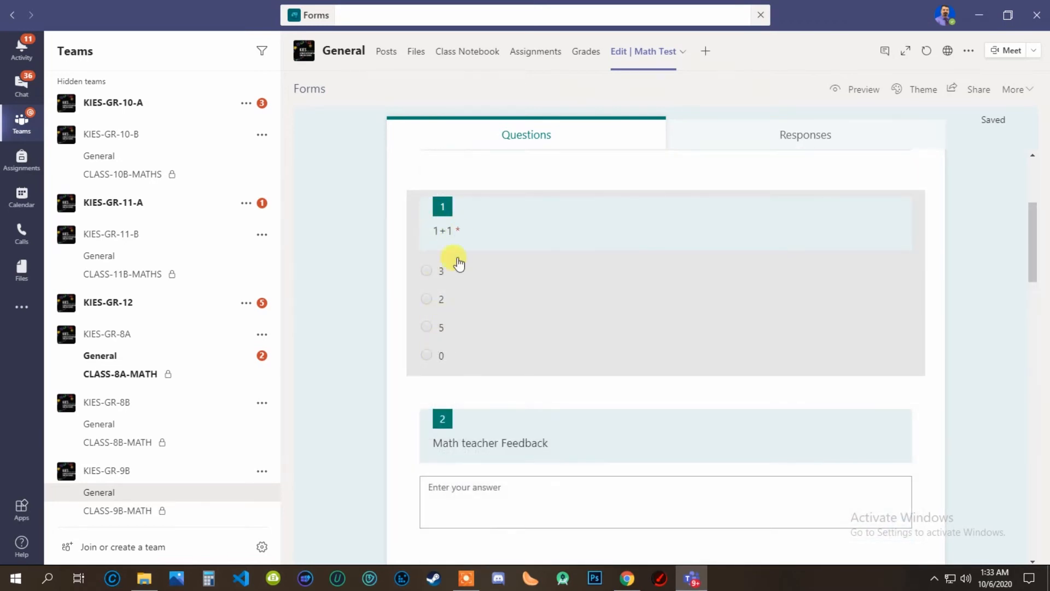
left_click(753, 241)
left_click(801, 207)
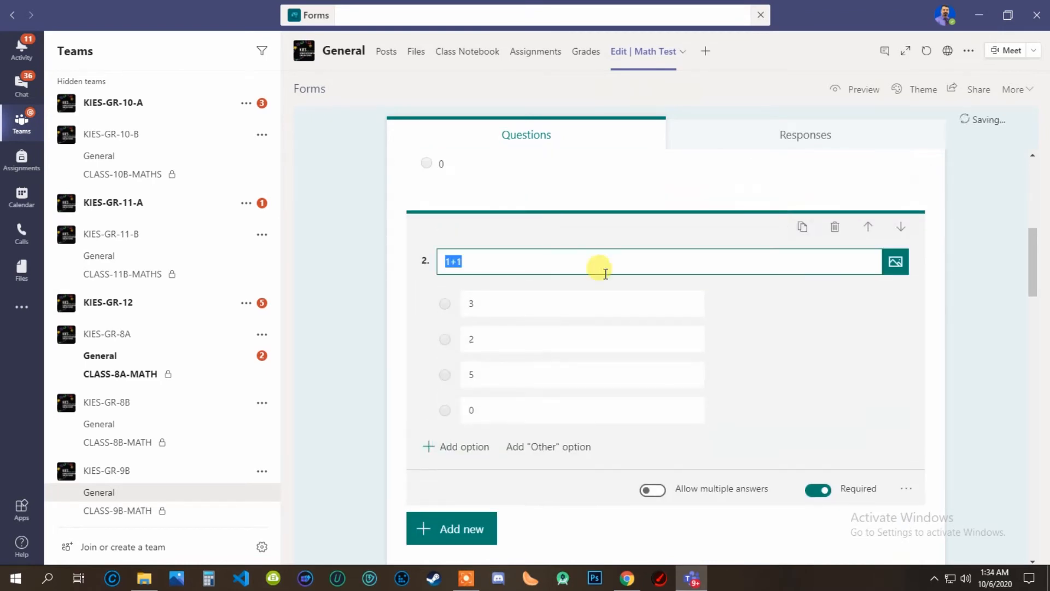
Compare the original 1+1 question with its duplicate directly below it.
scroll(596, 301, "down", 3)
scroll(524, 335, "up", 10)
scroll(525, 385, "down", 4)
scroll(535, 293, "down", 3)
scroll(547, 305, "up", 3)
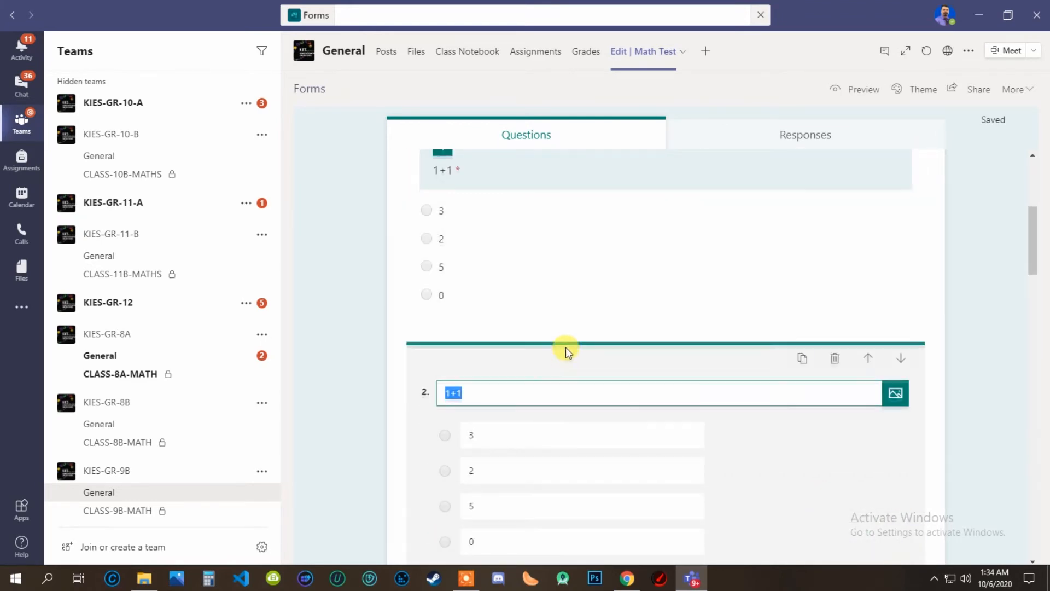
scroll(520, 306, "up", 1)
scroll(483, 365, "down", 2)
left_click(486, 363)
scroll(481, 360, "up", 4)
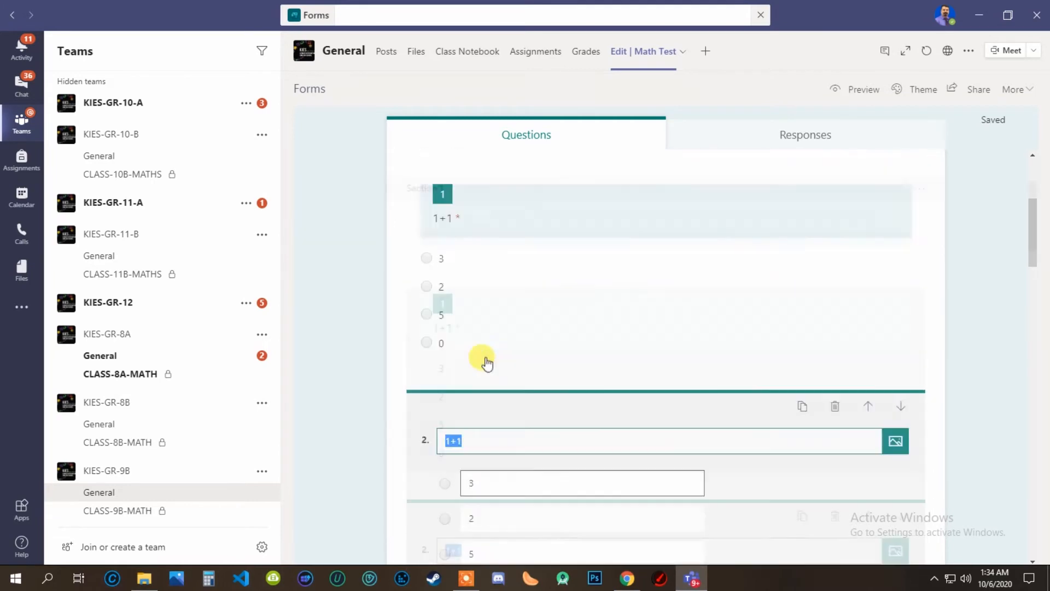
scroll(507, 415, "down", 4)
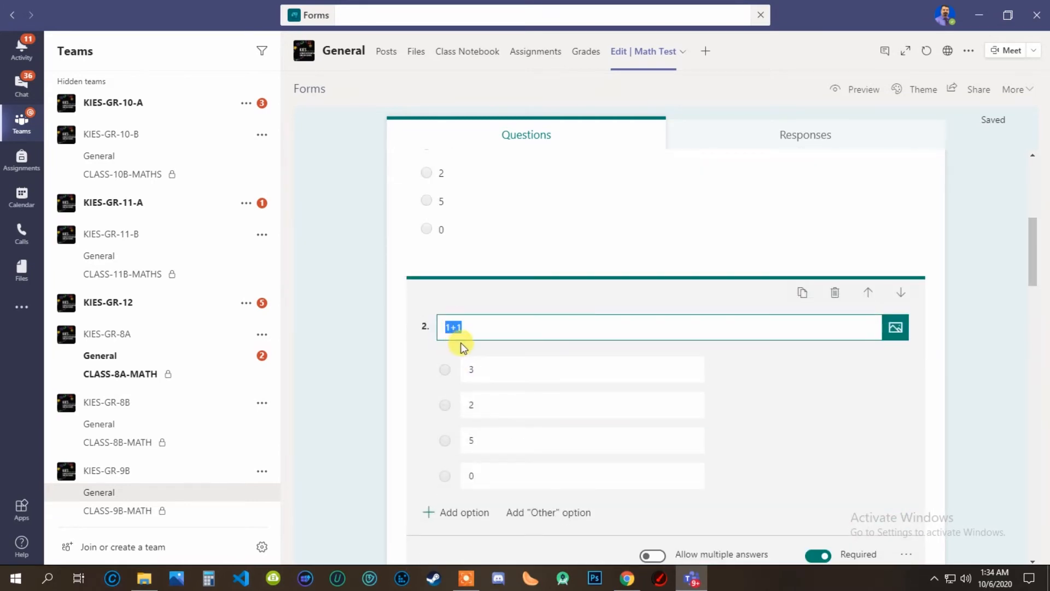
Change the first 1+1 question to "how are you" with the options good, bad, so so and ok.
scroll(448, 331, "up", 3)
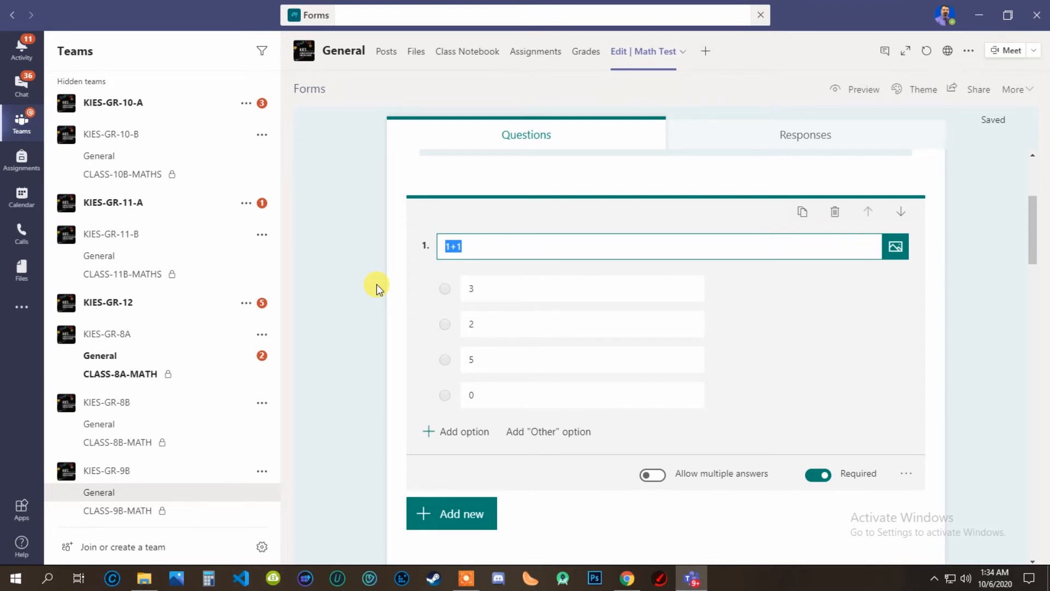
type("how are you")
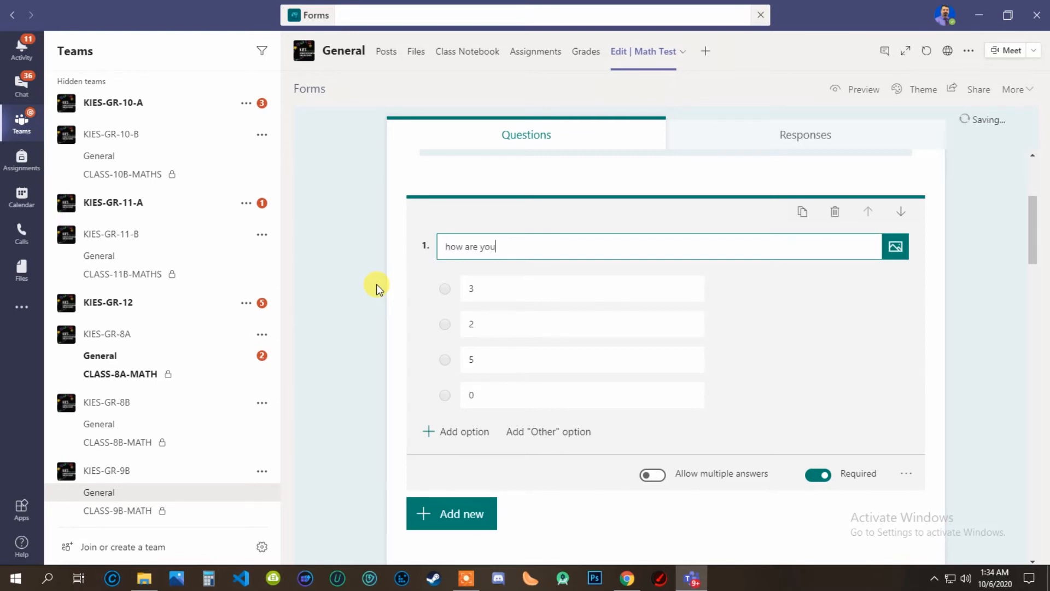
left_click(521, 289)
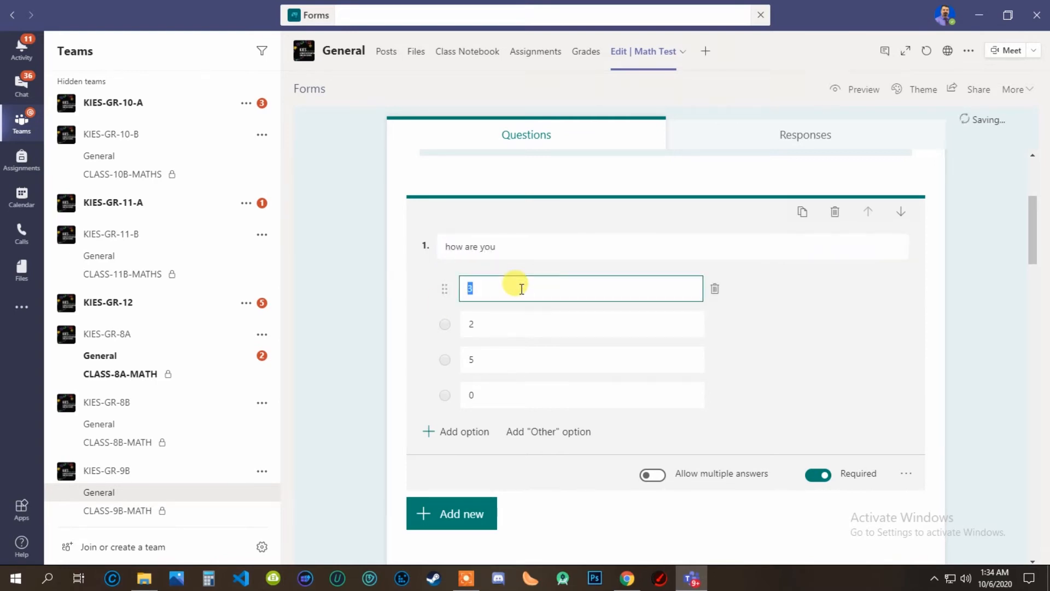
left_click(494, 325)
type("bad")
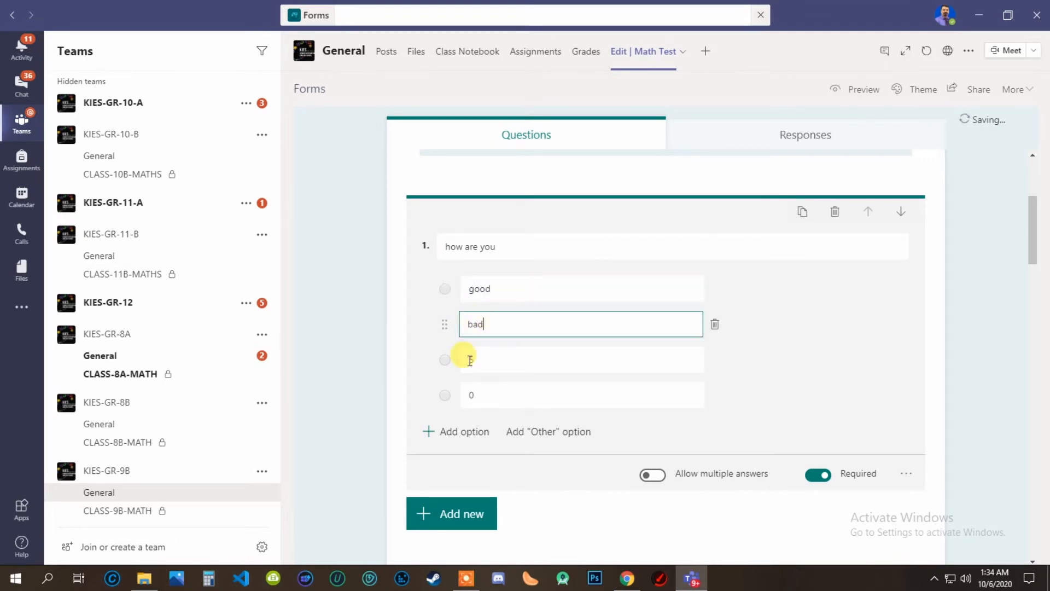
left_click(491, 359)
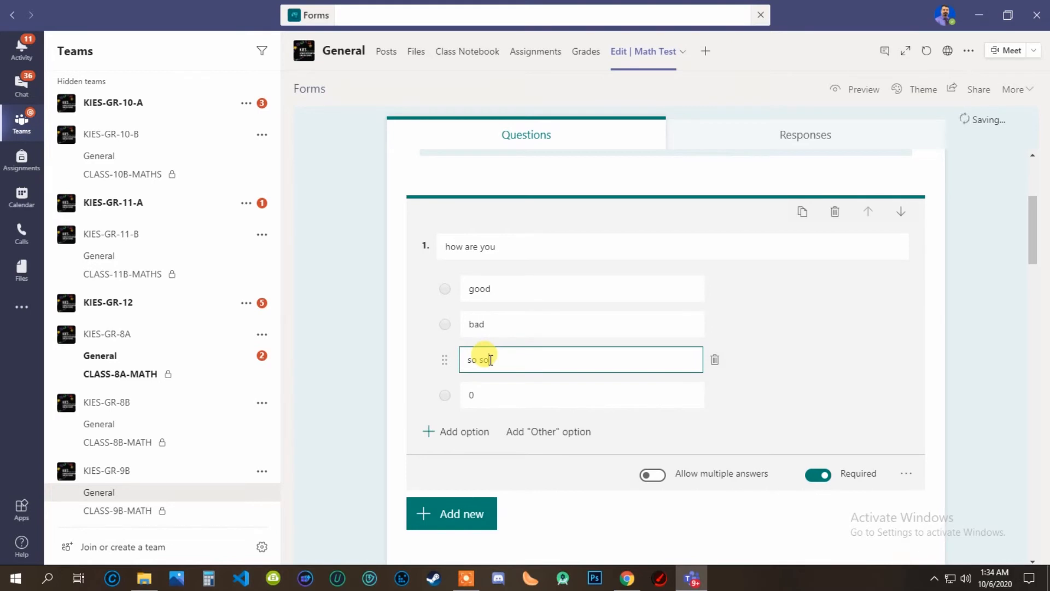
type("so so")
left_click(487, 395)
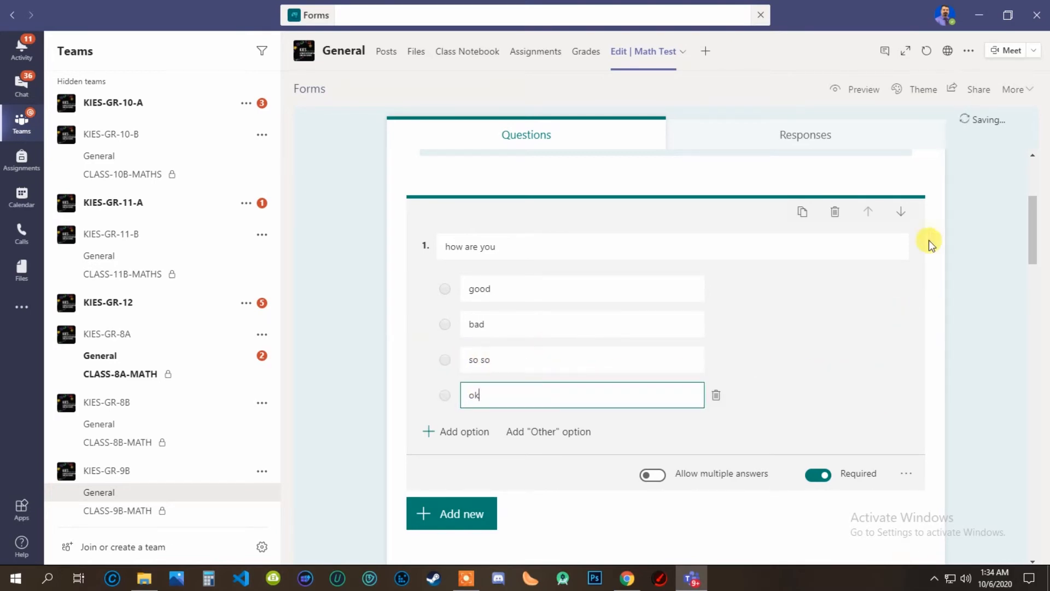
left_click(895, 337)
Add branching to the "how are you" question and route the answer good to question 5, Joining date.
left_click(906, 473)
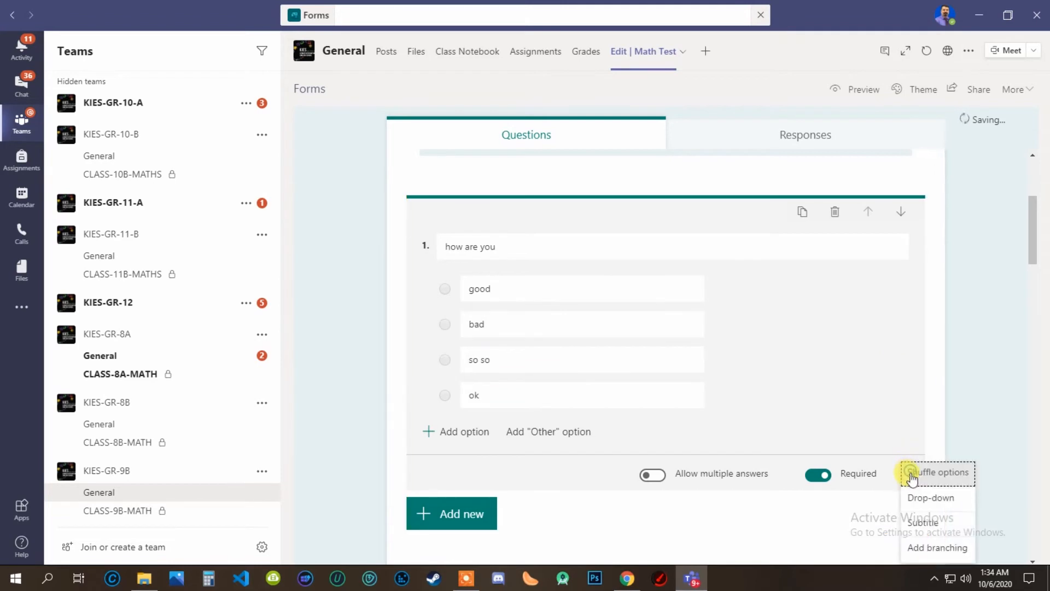
left_click(948, 549)
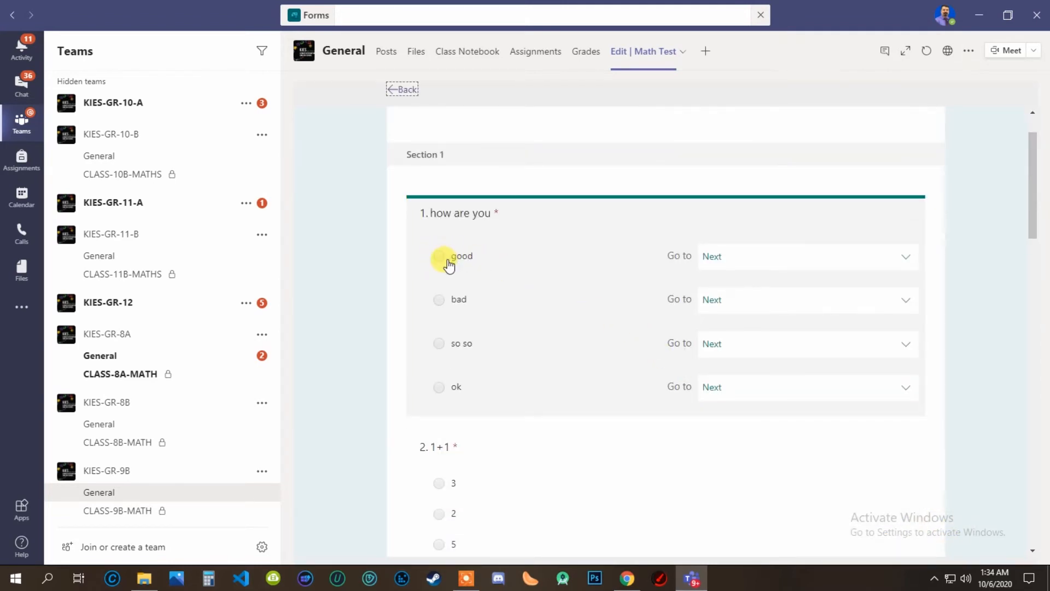
left_click(749, 264)
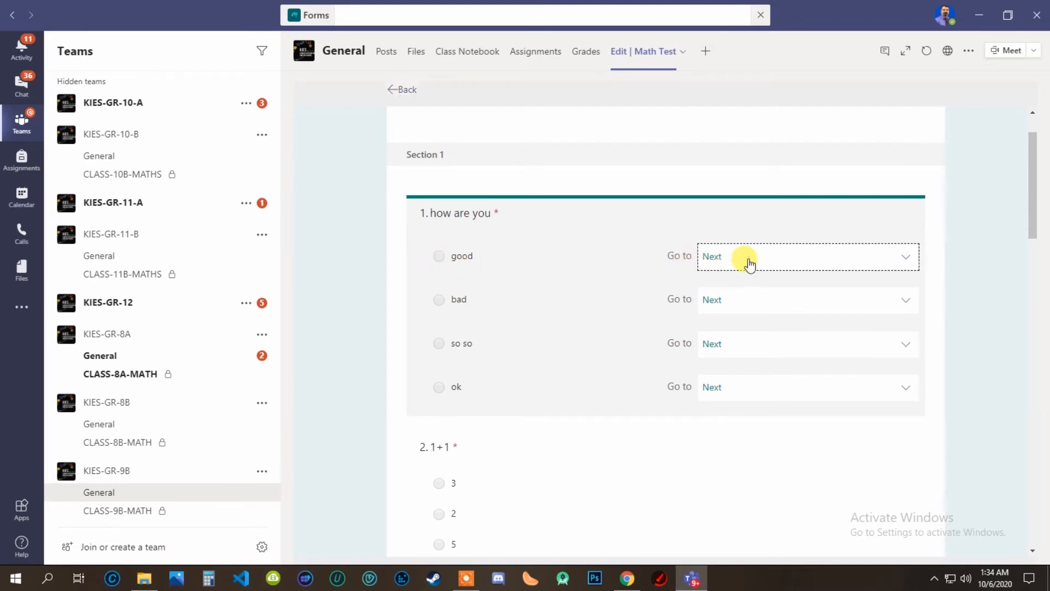
scroll(752, 350, "down", 3)
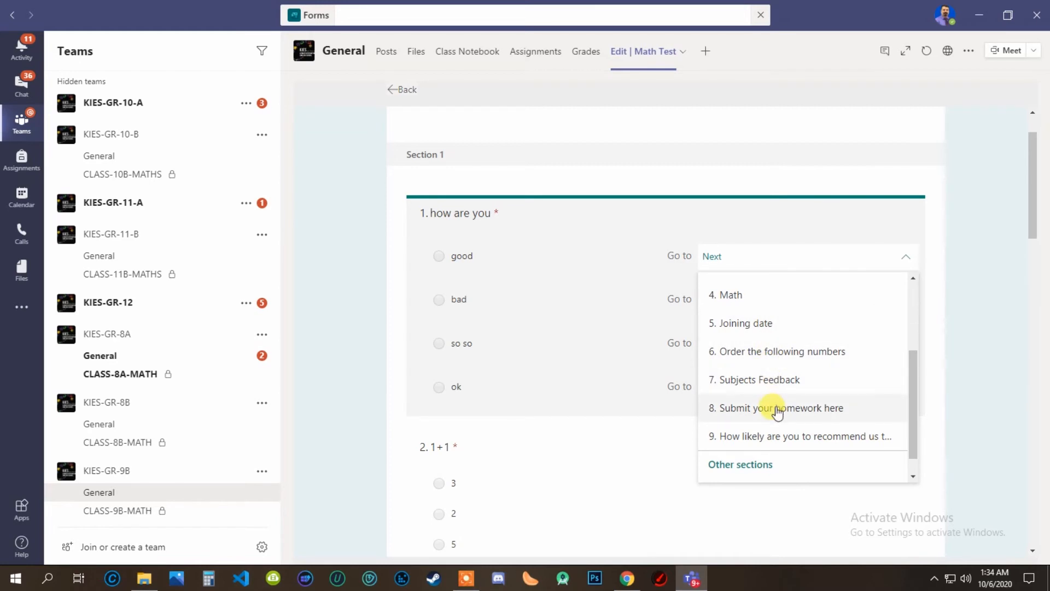
scroll(755, 371, "up", 2)
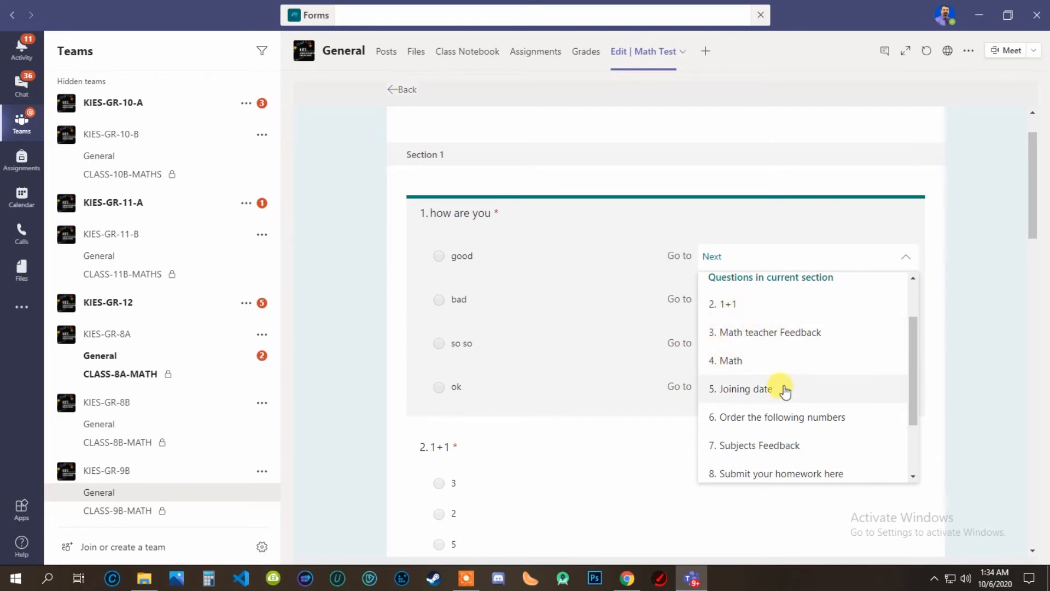
left_click(745, 390)
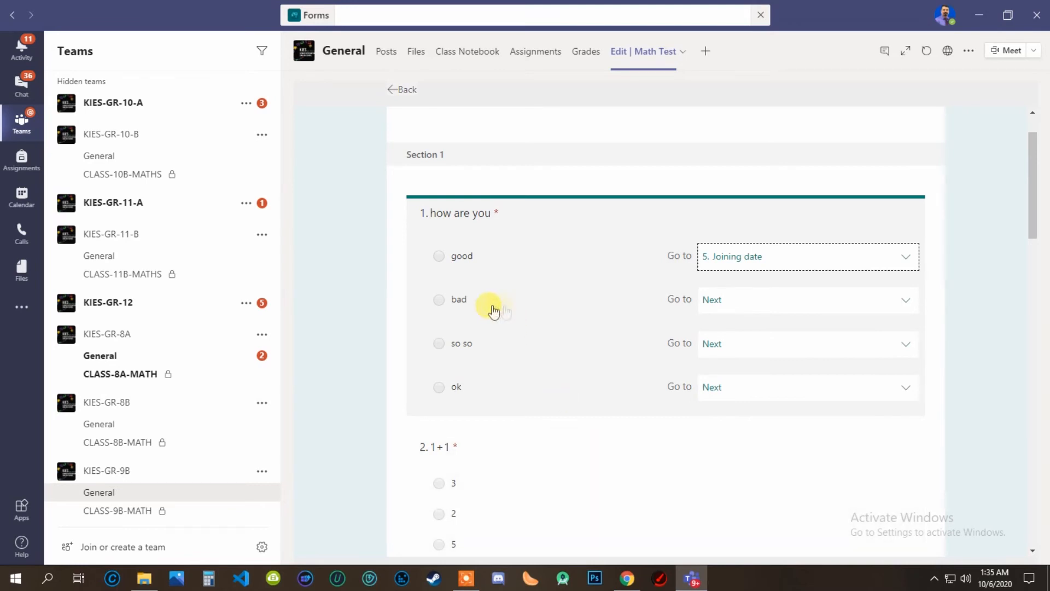
Route the answer bad to question 2, 1+1, and the answer so so to question 8, Submit your homework here.
left_click(730, 301)
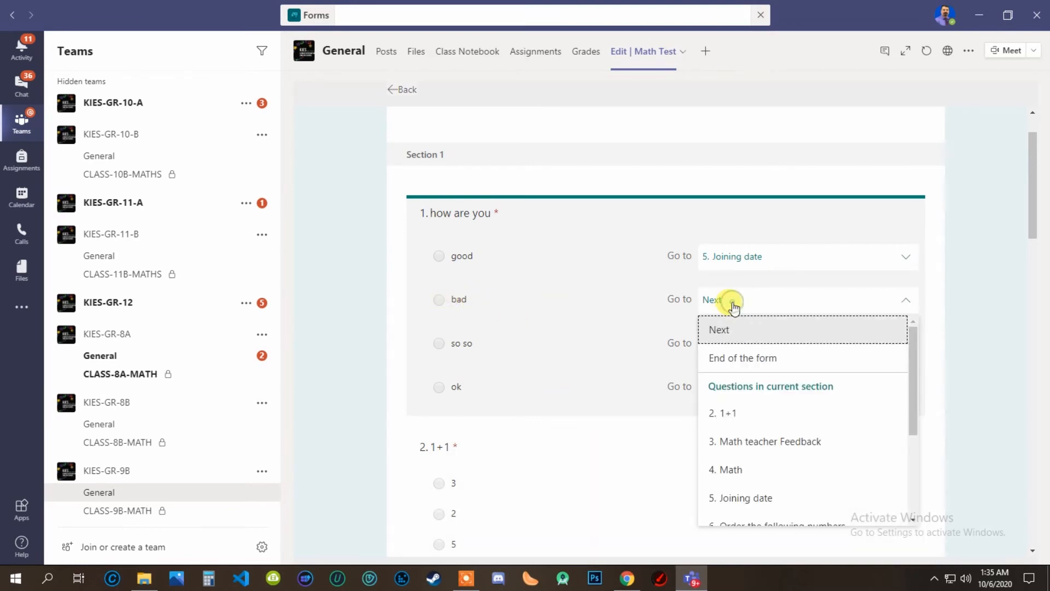
left_click(764, 420)
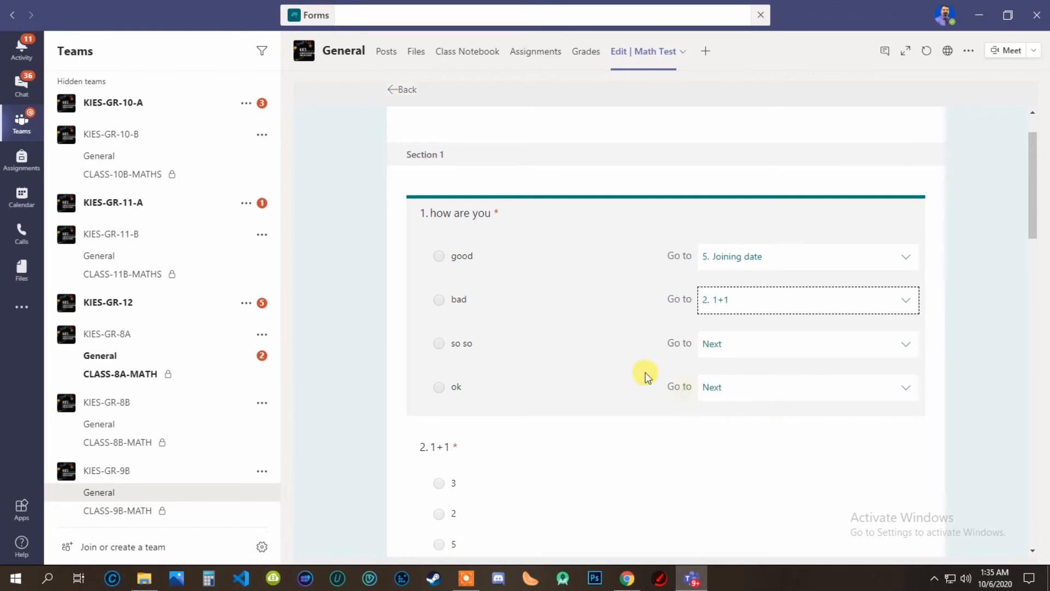
left_click(749, 350)
scroll(782, 437, "down", 3)
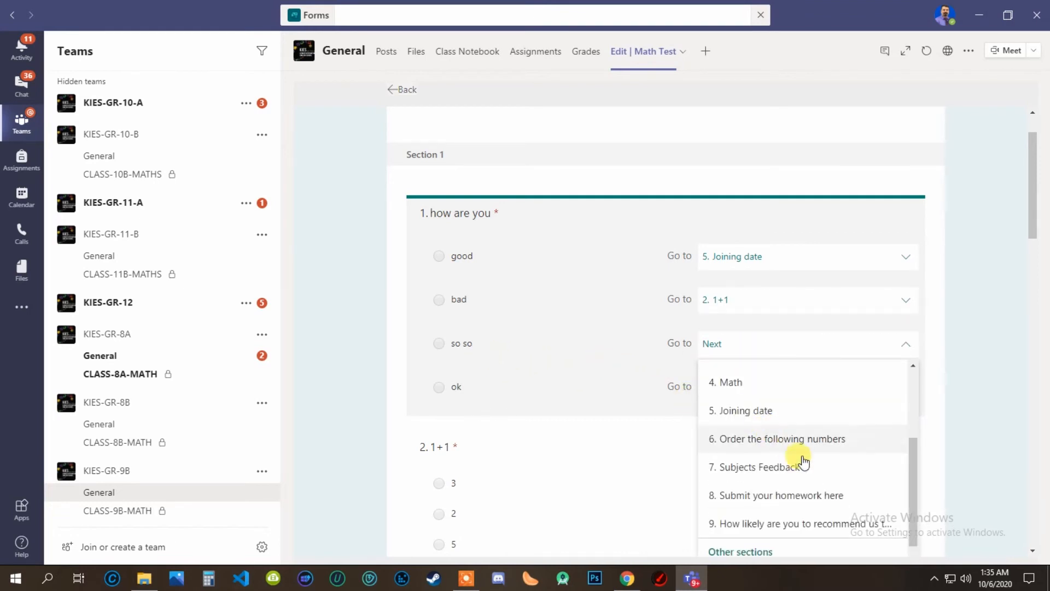
scroll(795, 459, "up", 2)
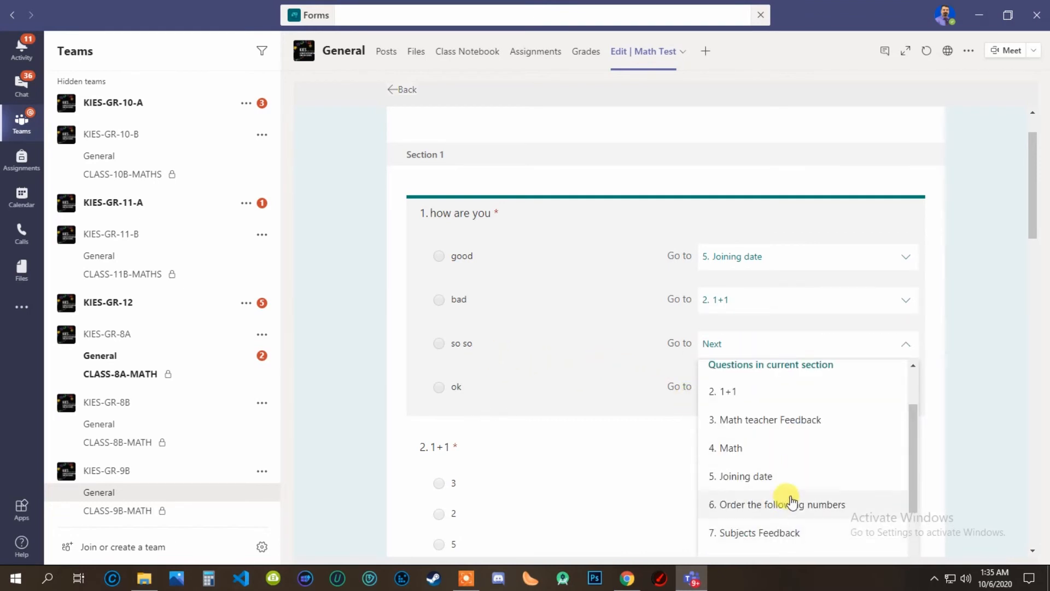
scroll(780, 463, "down", 2)
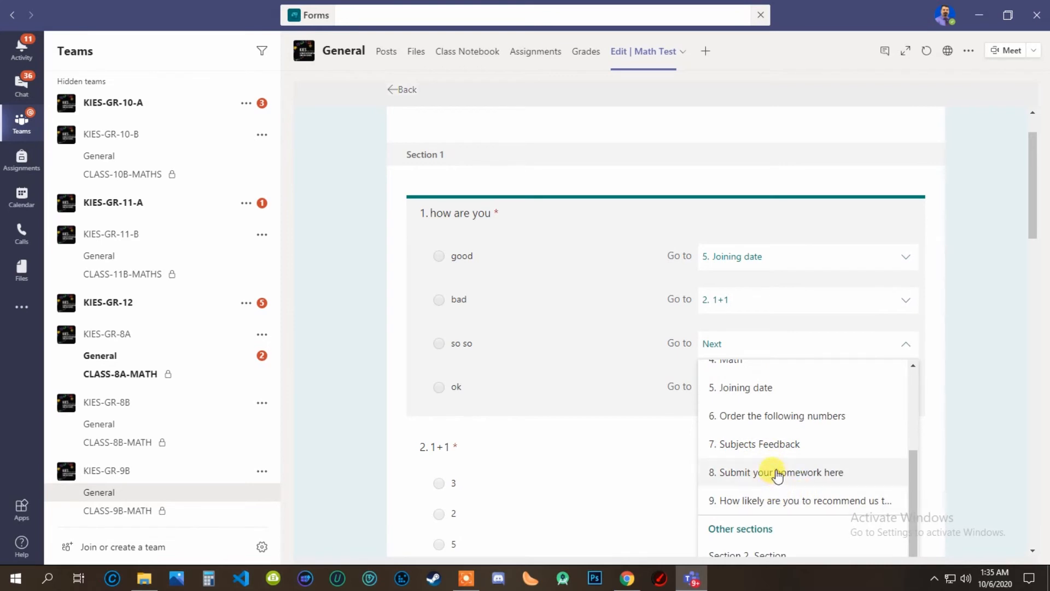
left_click(775, 471)
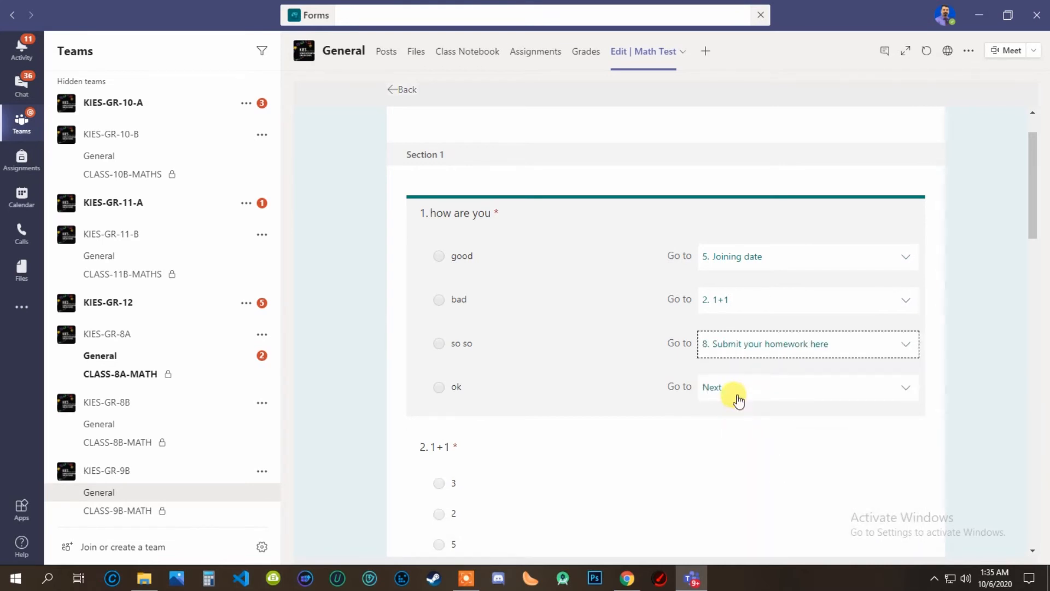
Set the branching of the answers ok and bad to Next.
left_click(737, 388)
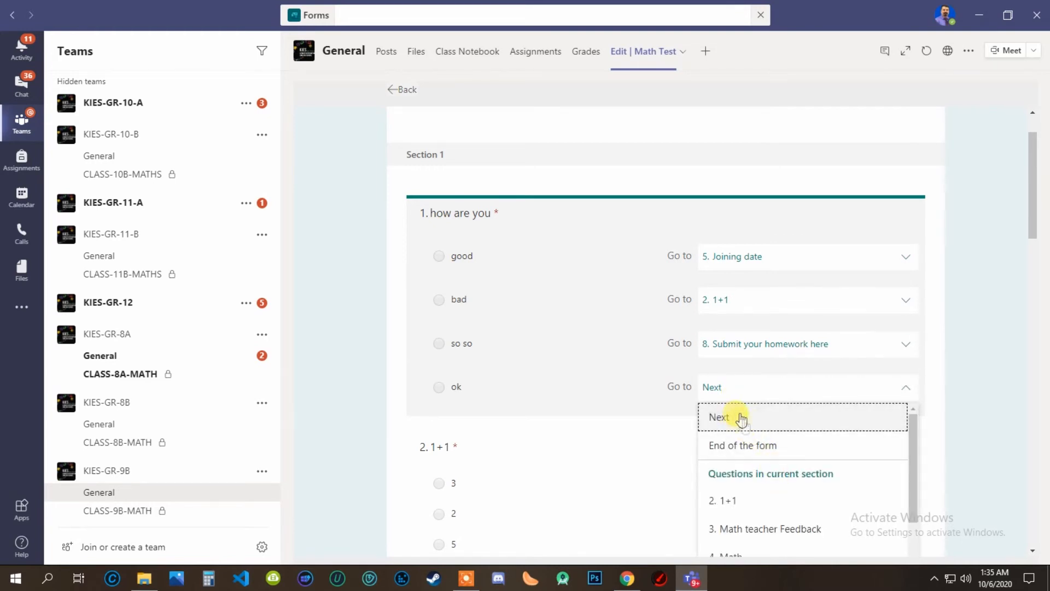
left_click(754, 415)
left_click(740, 300)
left_click(740, 331)
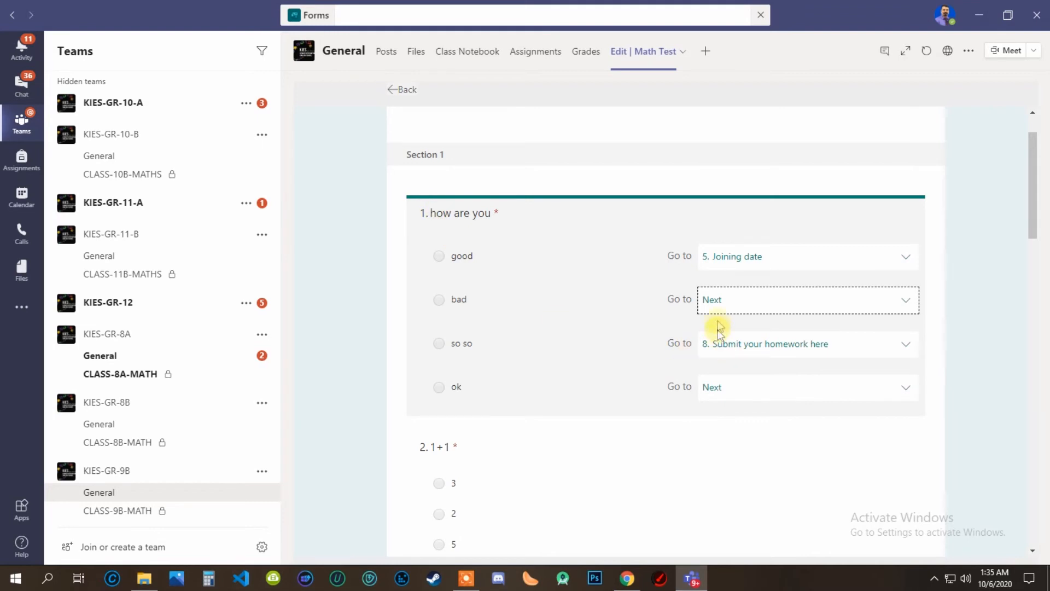
Route the answer ok to question 9, the one about recommending us, and return to the form's questions.
left_click(725, 394)
scroll(773, 460, "down", 3)
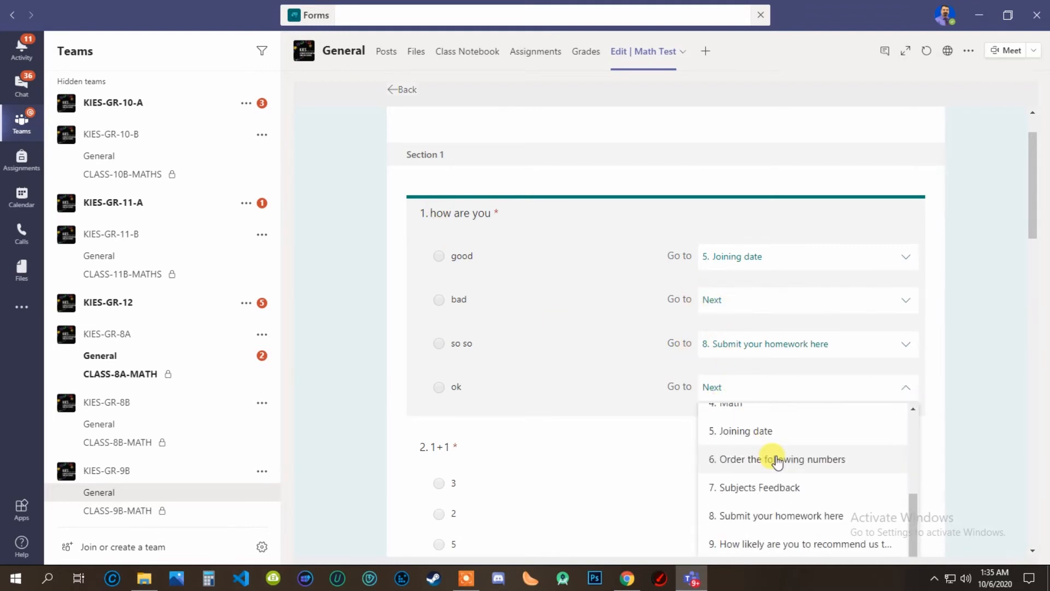
left_click(763, 543)
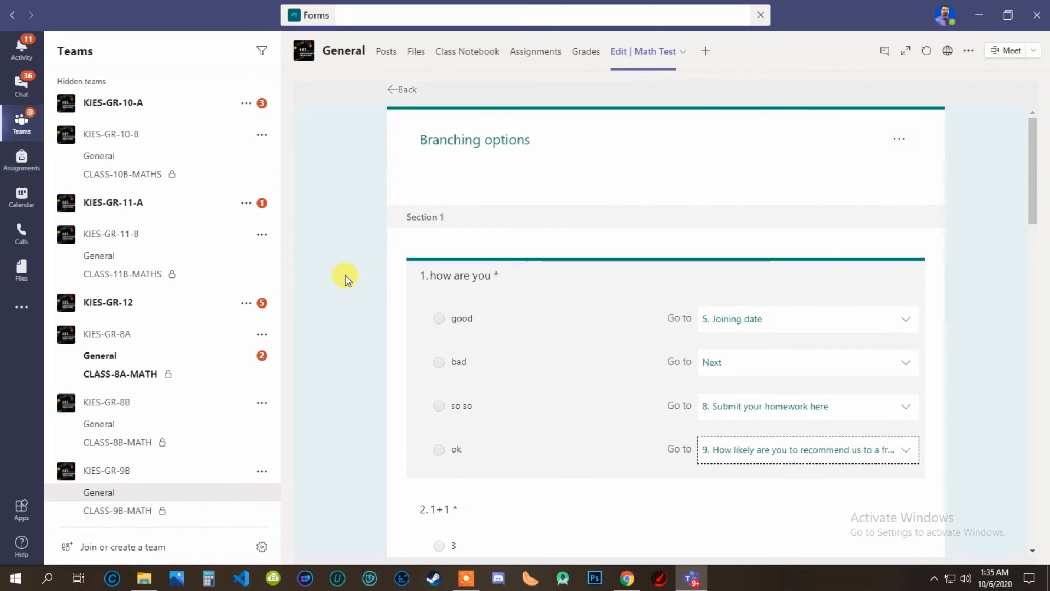
left_click(398, 91)
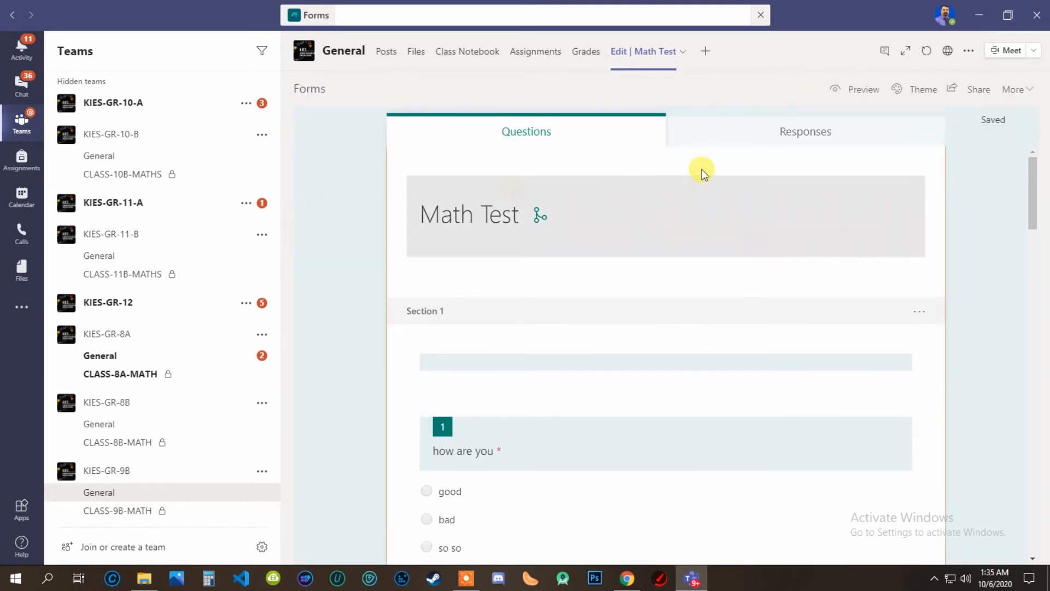
Look over the form's questions, then preview the form and examine its opening page with the "how are you" question.
scroll(599, 383, "down", 10)
scroll(600, 390, "up", 10)
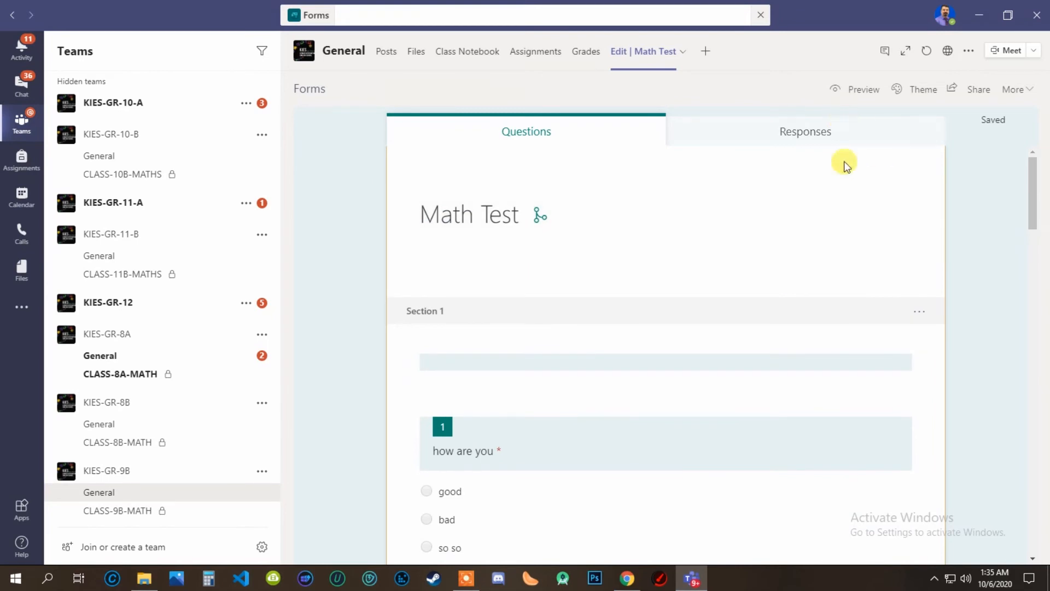
left_click(862, 94)
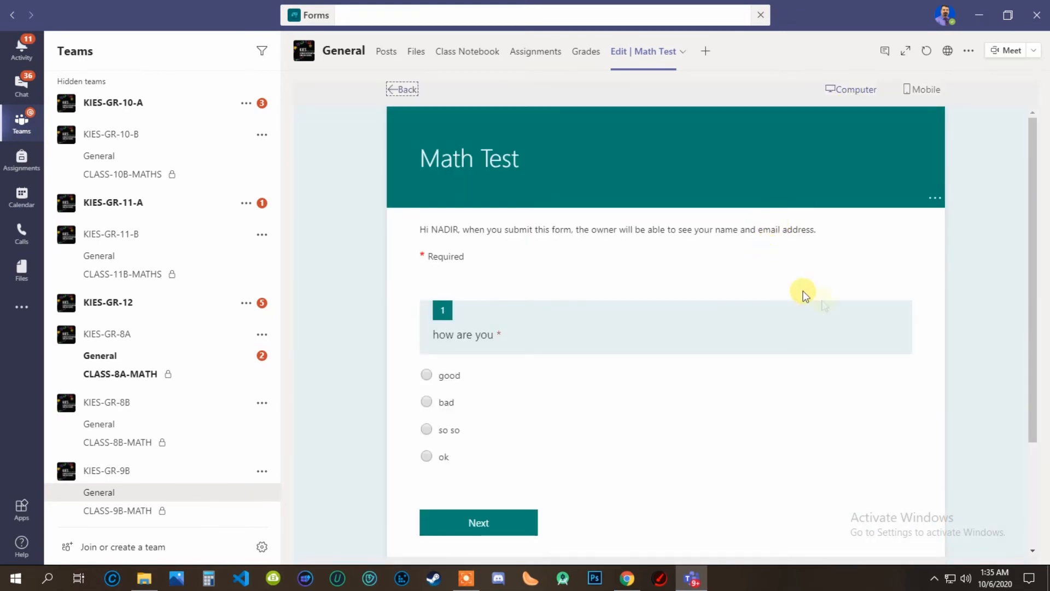
scroll(829, 325, "down", 3)
scroll(826, 339, "up", 3)
scroll(824, 342, "down", 3)
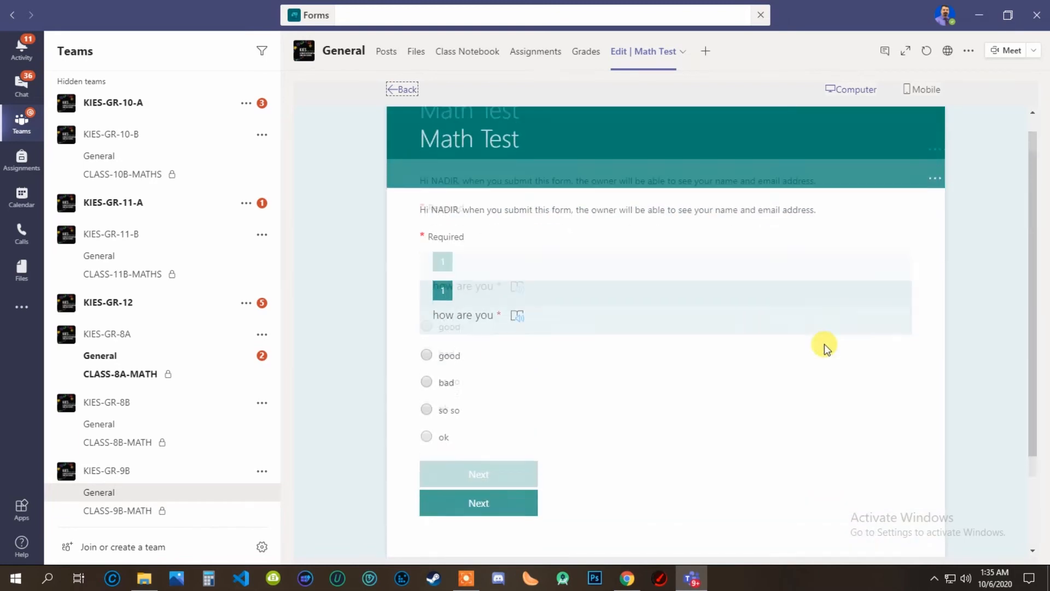
scroll(784, 349, "up", 3)
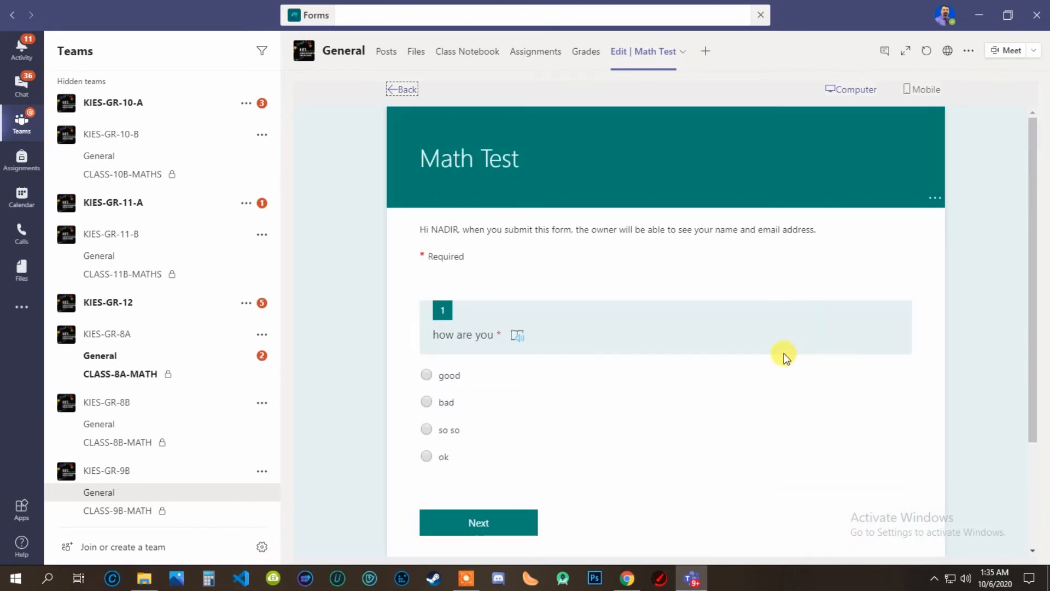
scroll(773, 358, "down", 3)
scroll(763, 375, "up", 3)
Answer "how are you" with good in the preview and read through all the questions that follow.
left_click(428, 376)
scroll(486, 405, "down", 3)
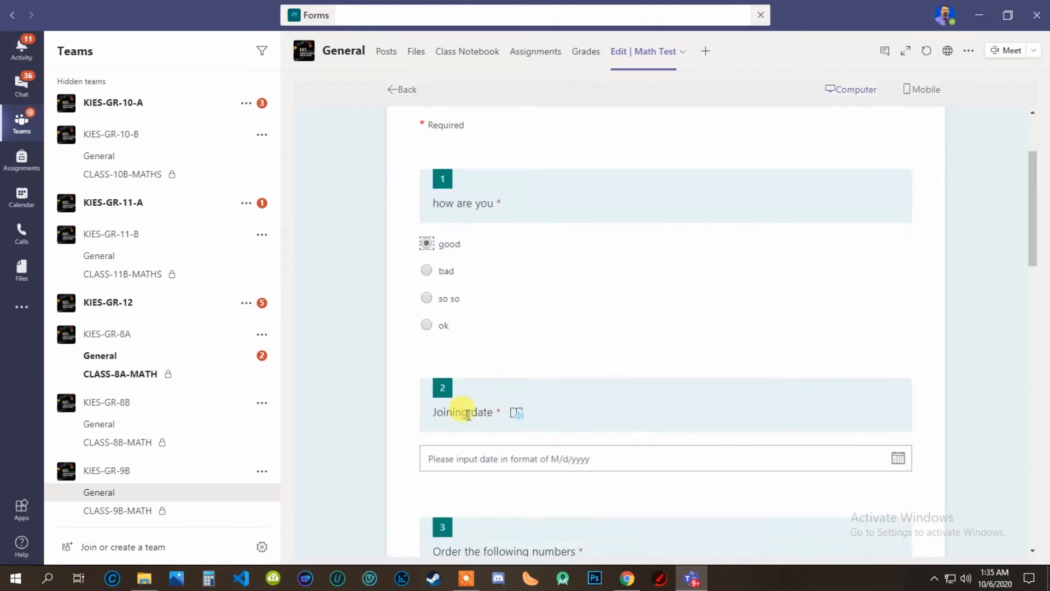
scroll(486, 438, "down", 3)
scroll(547, 460, "down", 5)
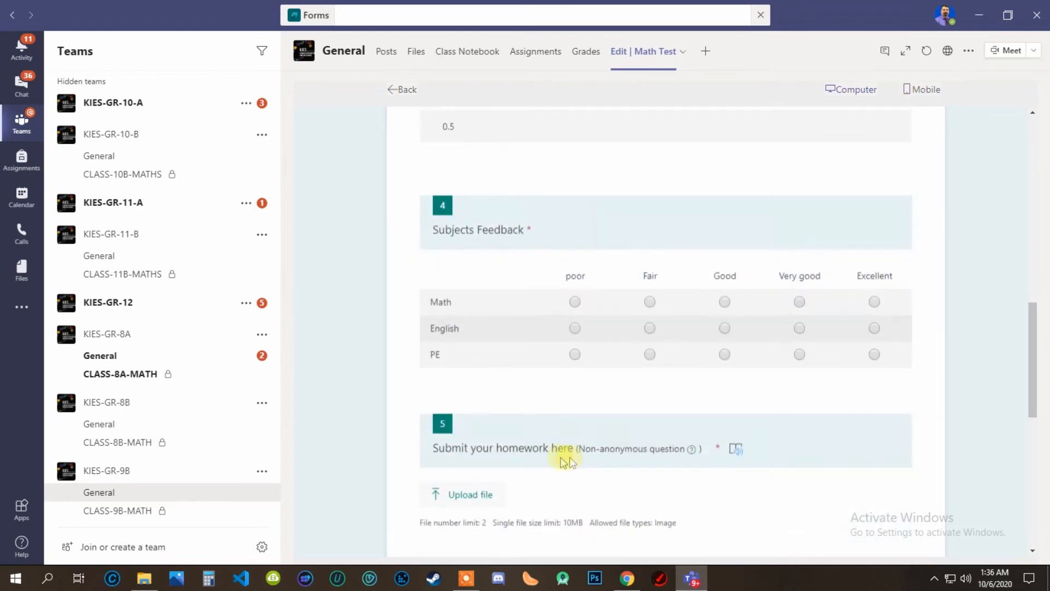
scroll(556, 454, "down", 3)
scroll(556, 456, "down", 3)
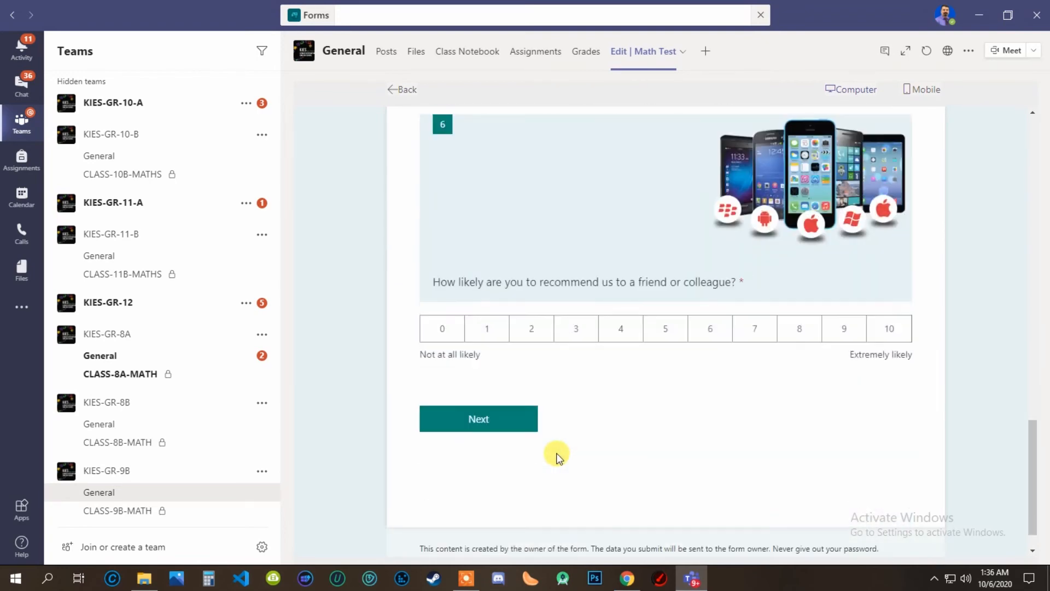
scroll(510, 403, "up", 10)
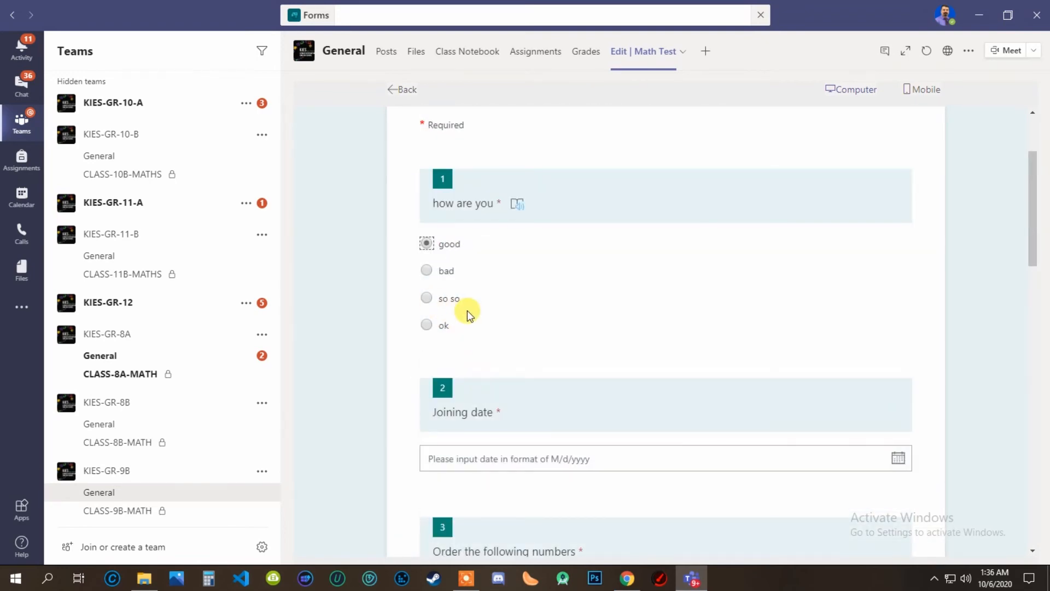
Test the answers bad, so so and ok in the preview and check which question follows each one.
left_click(427, 270)
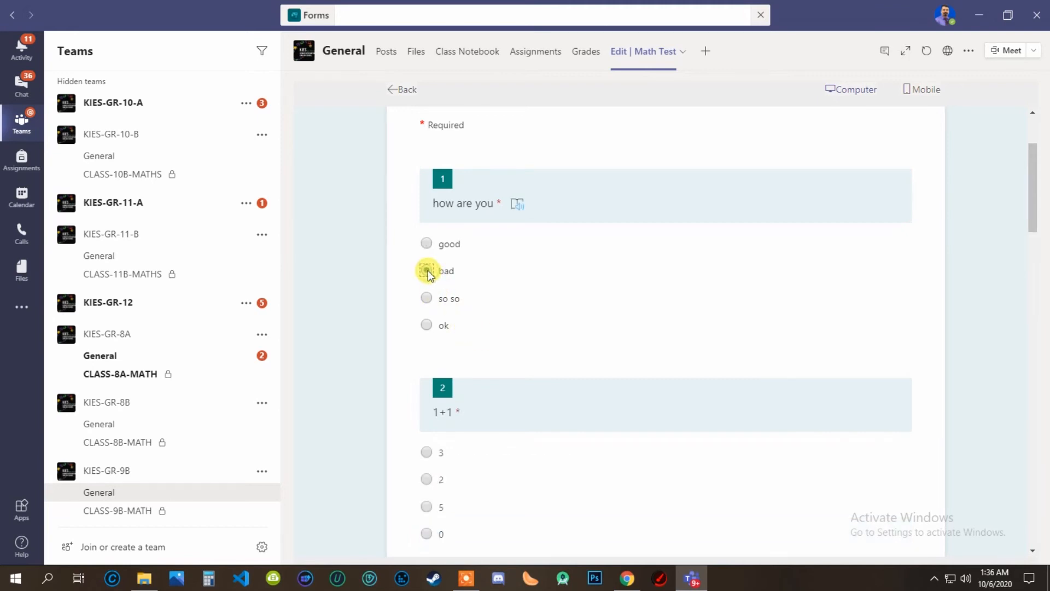
left_click(426, 297)
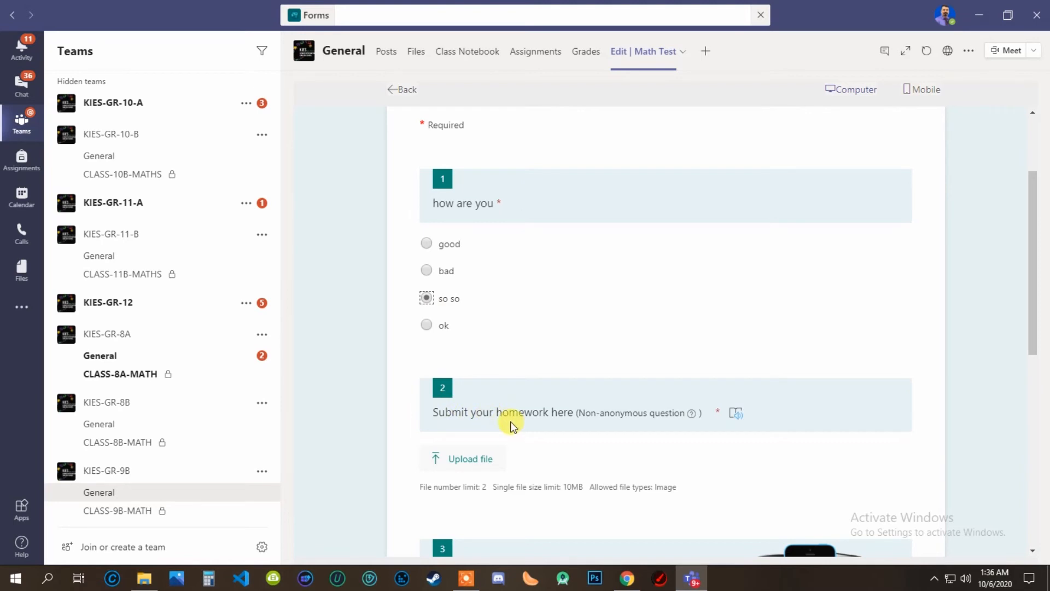
left_click(429, 324)
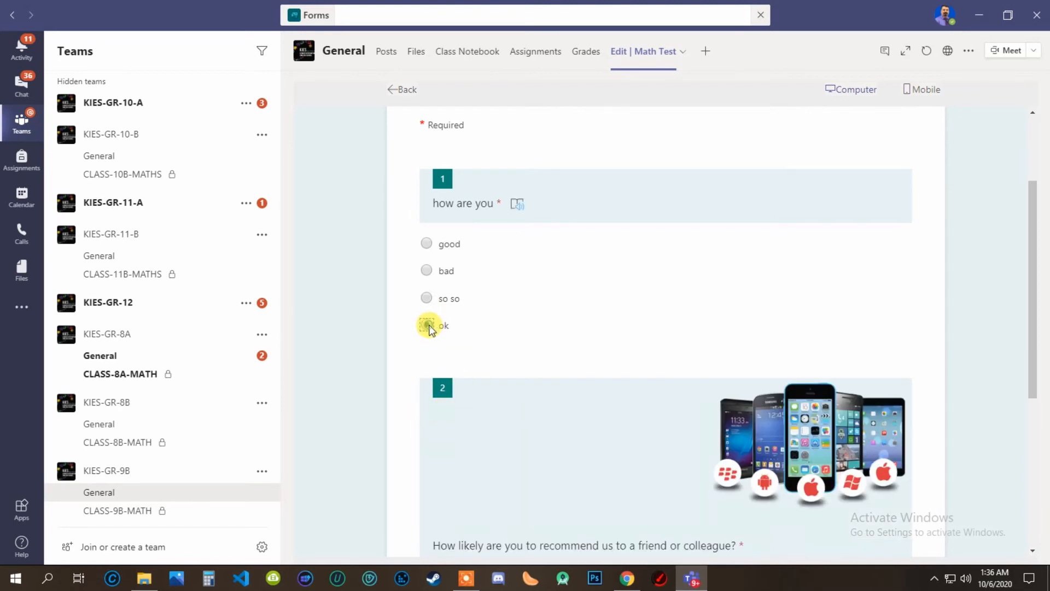
scroll(534, 428, "down", 3)
scroll(534, 426, "up", 5)
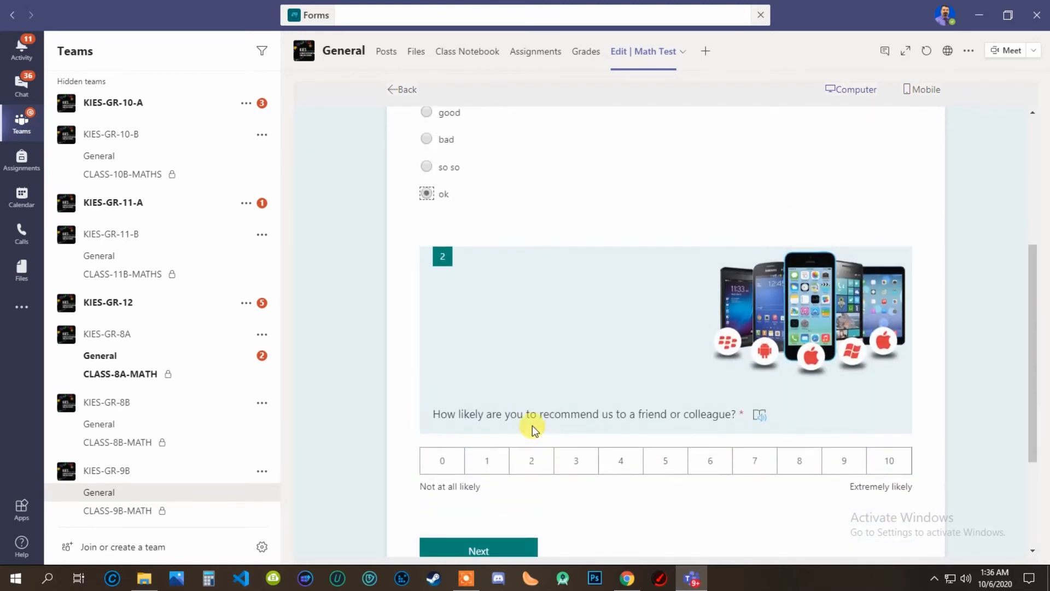
Run through all four "how are you" answers again, from good to ok, comparing the follow-up questions.
left_click(425, 309)
left_click(428, 337)
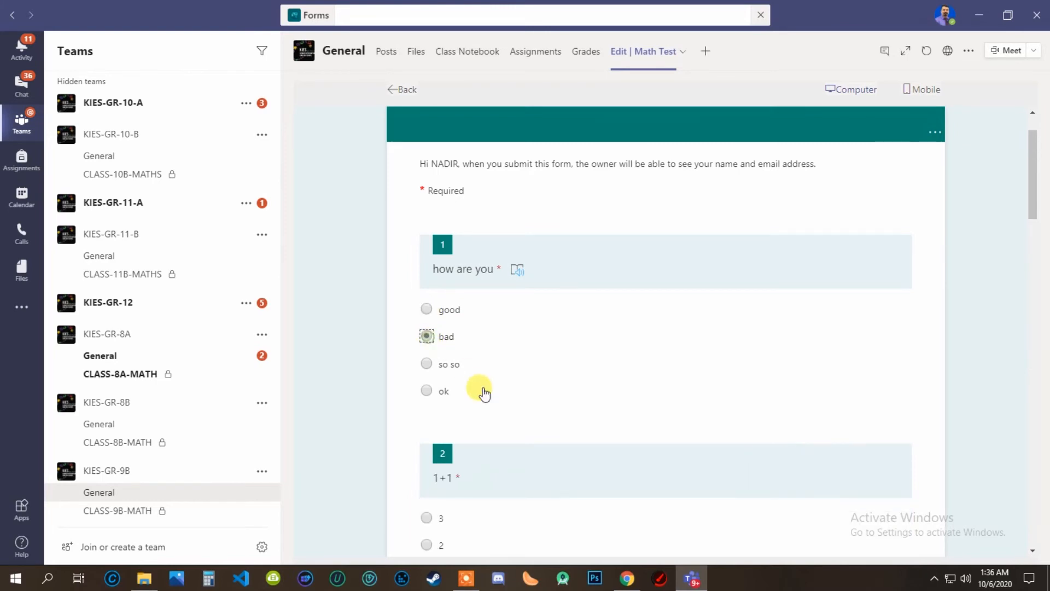
scroll(450, 322, "down", 2)
left_click(428, 232)
left_click(426, 259)
scroll(460, 290, "up", 2)
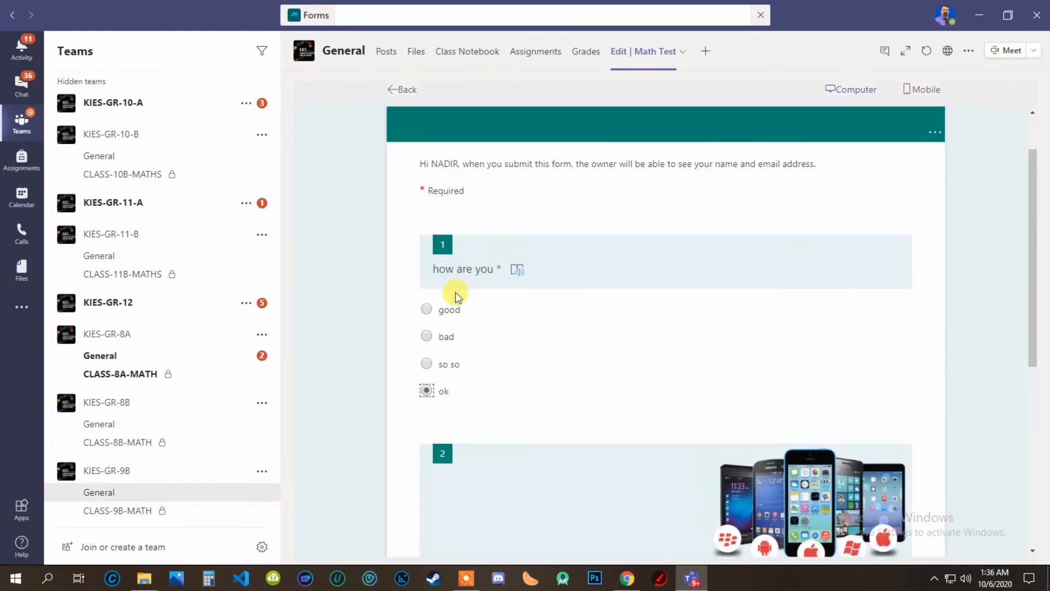
Recheck the follow-up questions for the answers good, bad and so so in the preview.
left_click(427, 308)
scroll(444, 477, "down", 1)
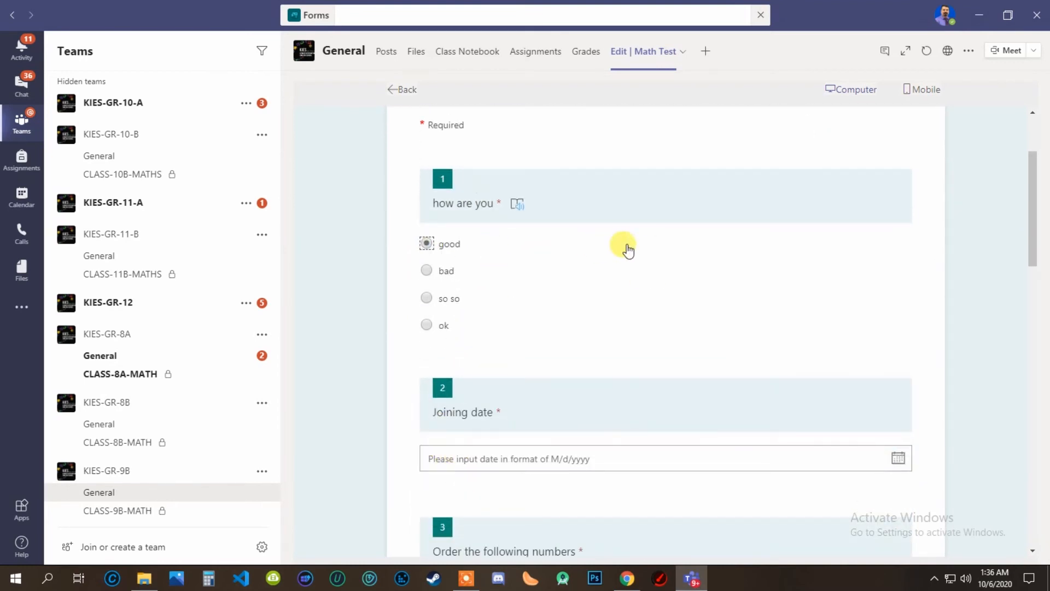
left_click(427, 271)
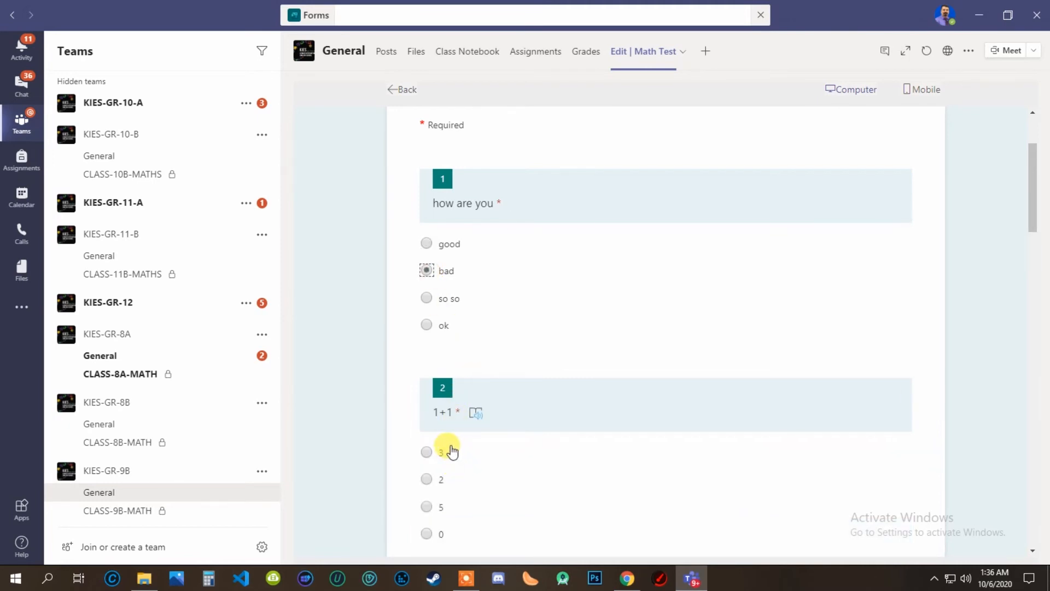
left_click(427, 298)
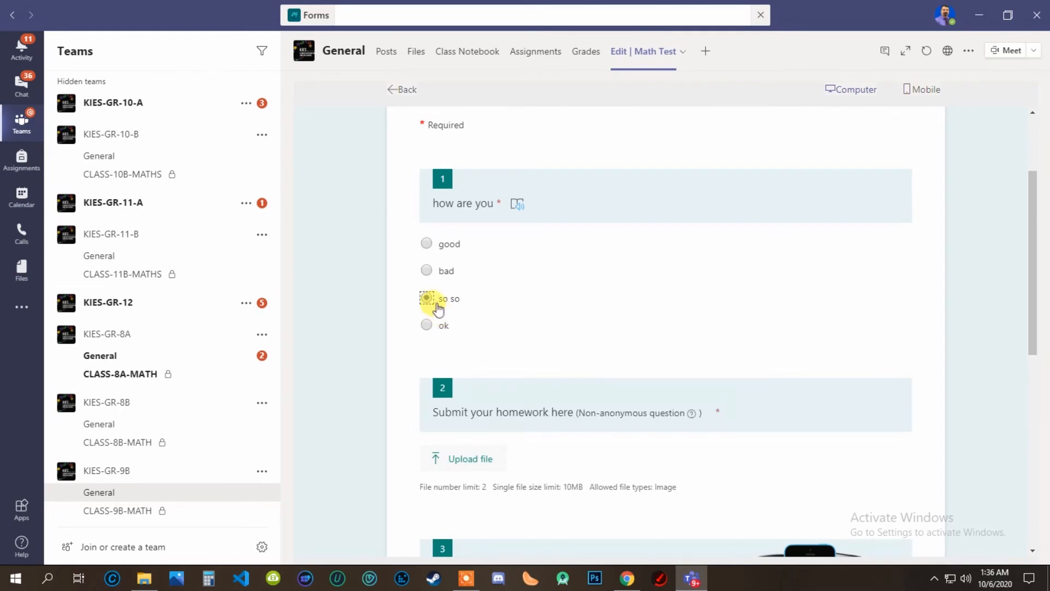
scroll(495, 349, "down", 2)
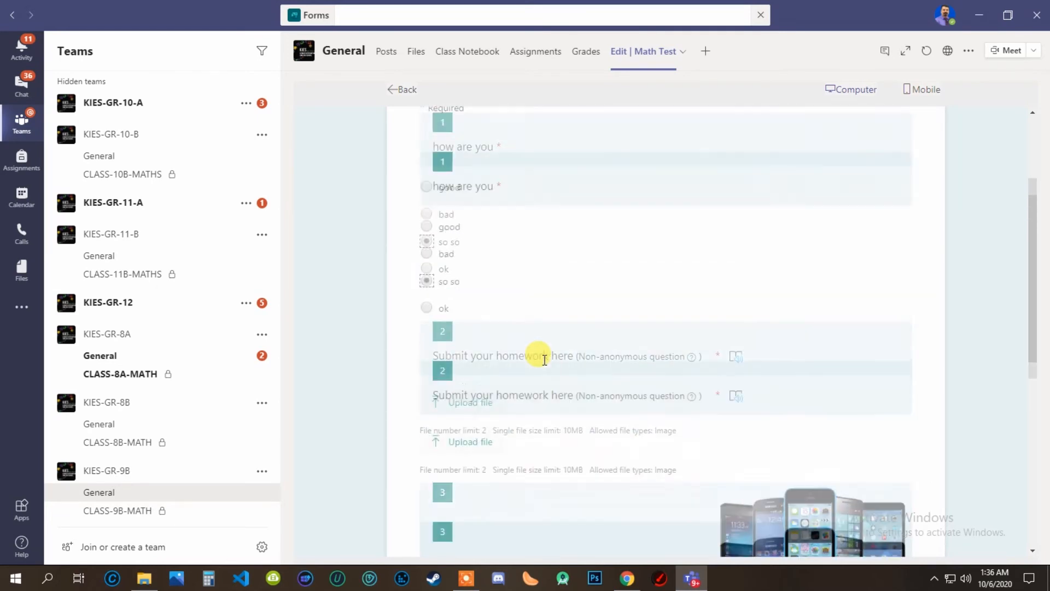
Leave the preview and delete the "how are you" question from the Math Test form.
left_click(408, 88)
scroll(607, 410, "down", 3)
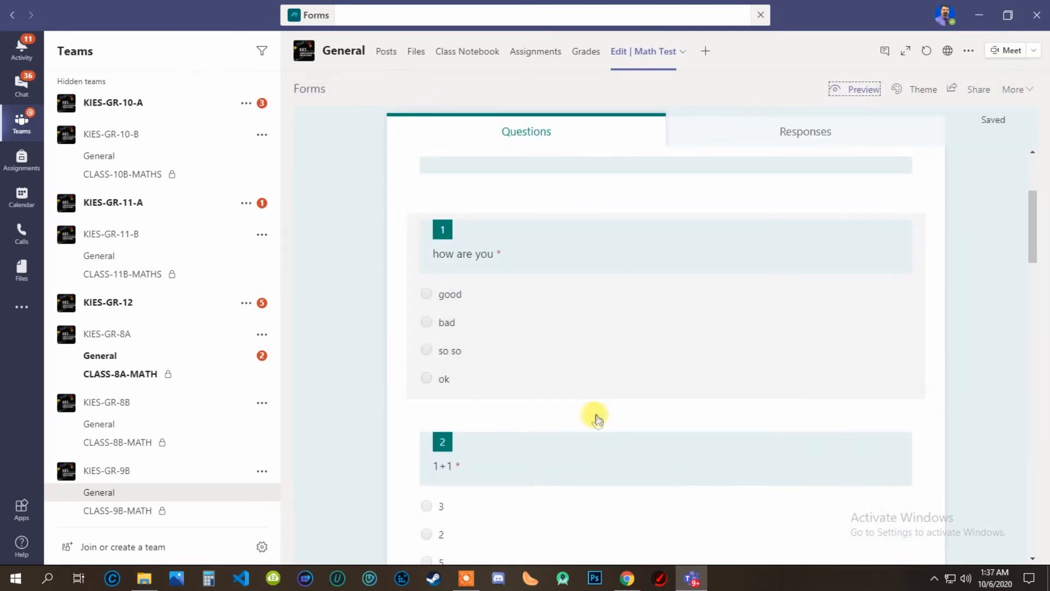
left_click(691, 323)
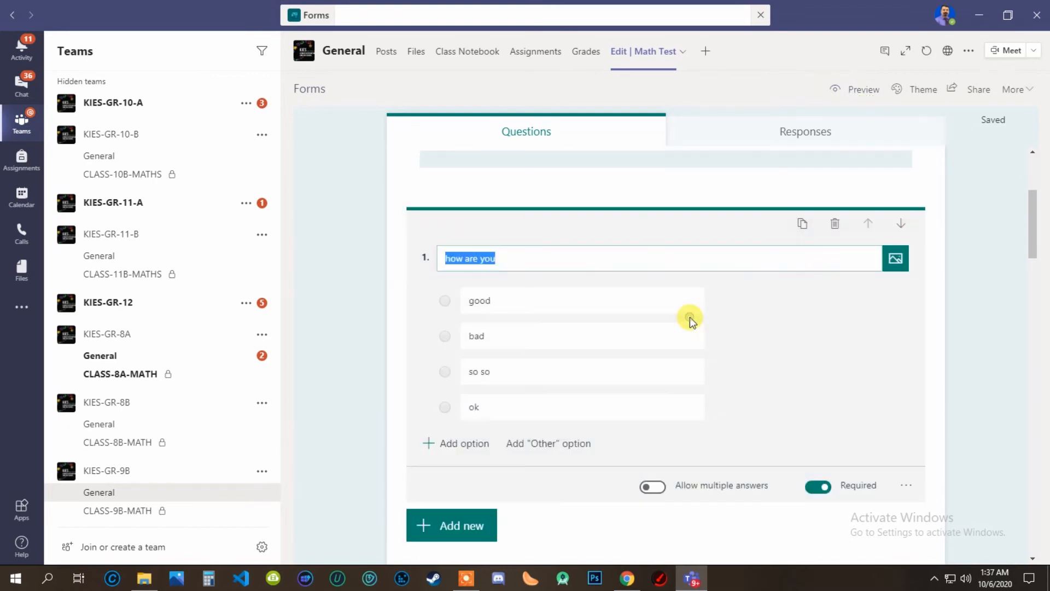
scroll(567, 448, "down", 1)
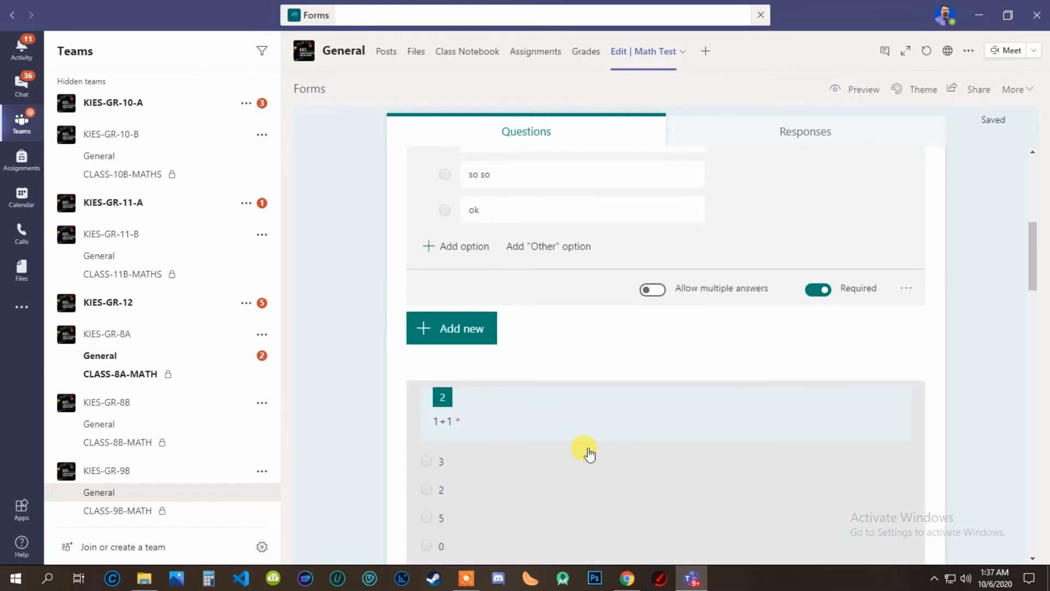
left_click(589, 454)
scroll(583, 407, "up", 3)
left_click(621, 323)
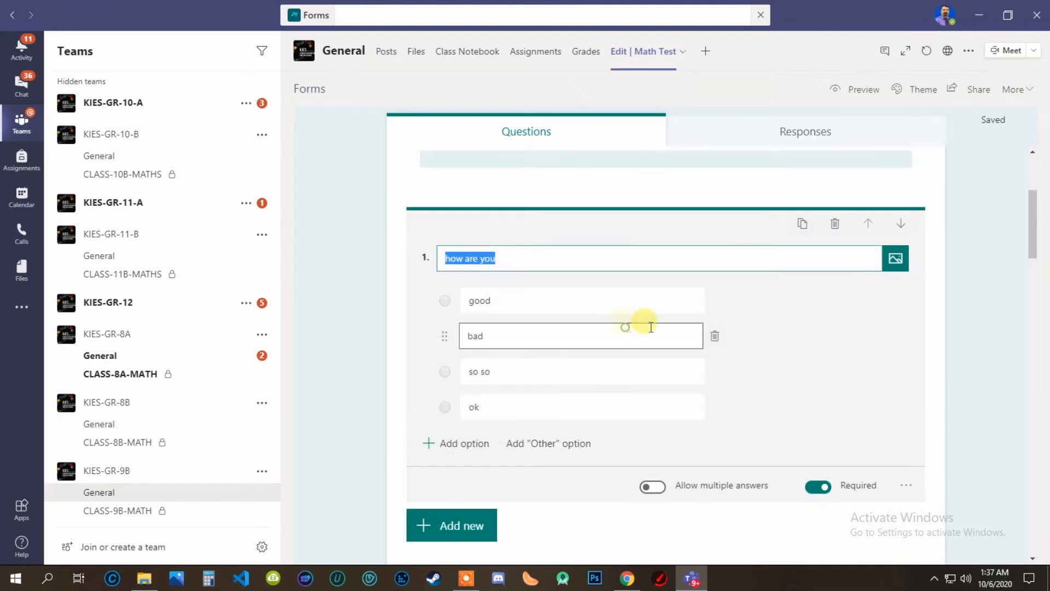
left_click(835, 223)
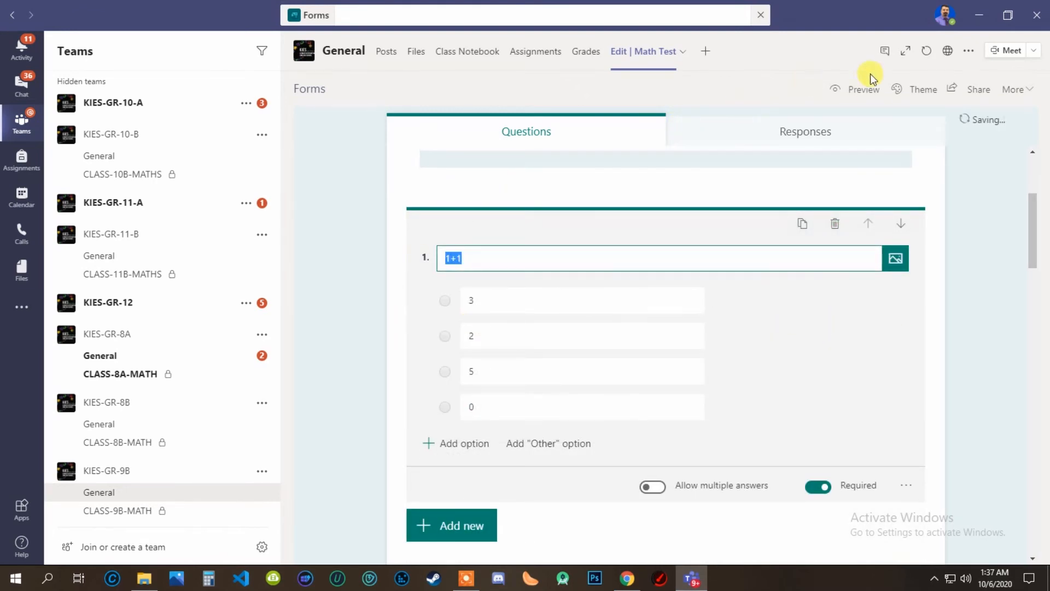
Preview the form, answer 1+1 with 2, and enter "good" as the Math teacher Feedback.
left_click(855, 89)
scroll(684, 306, "down", 20)
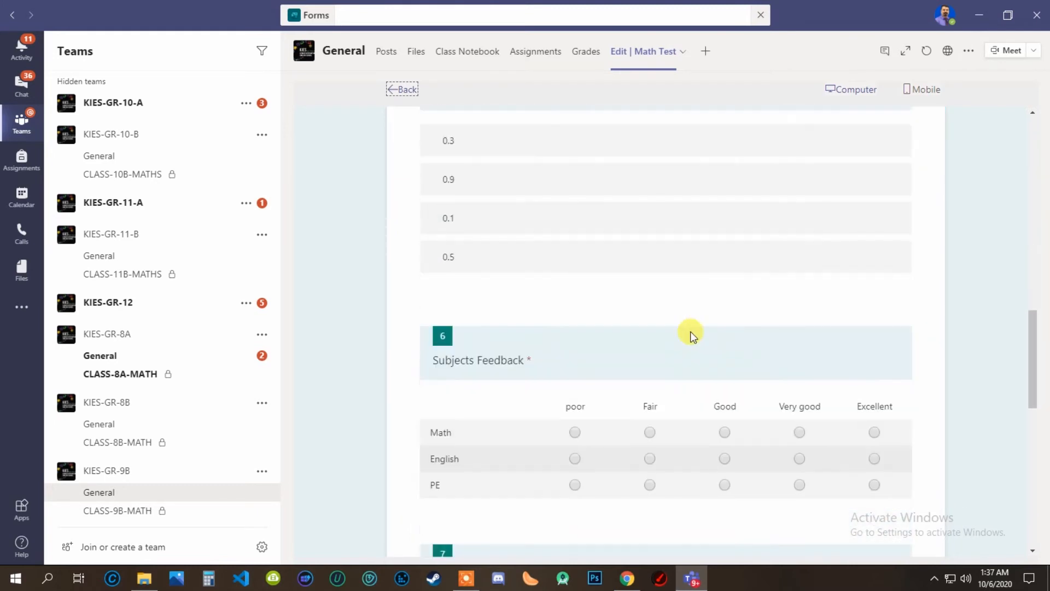
scroll(712, 343, "up", 4)
scroll(712, 342, "up", 15)
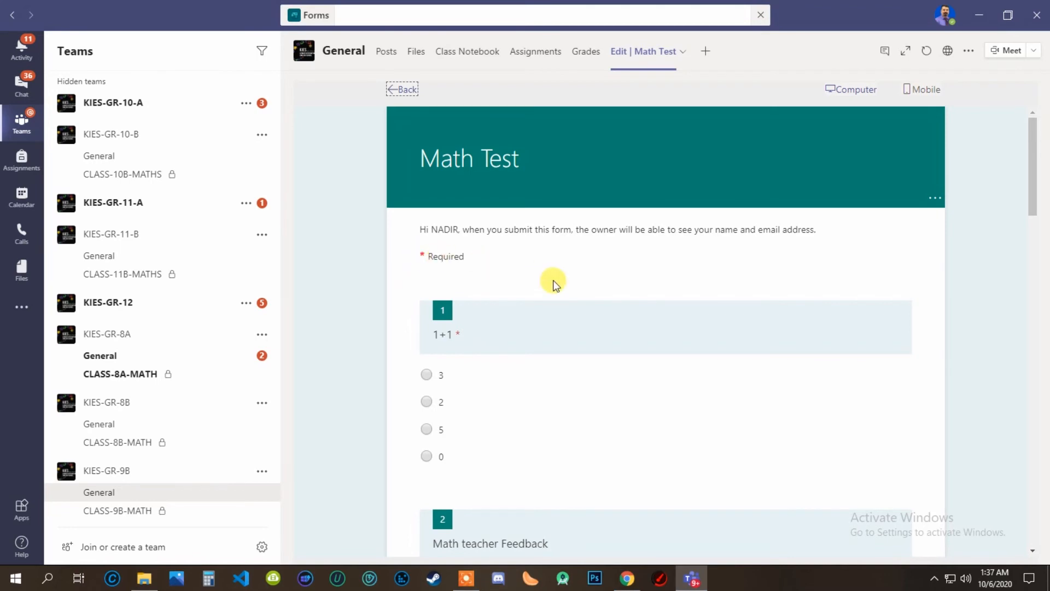
scroll(553, 280, "down", 1)
left_click(426, 335)
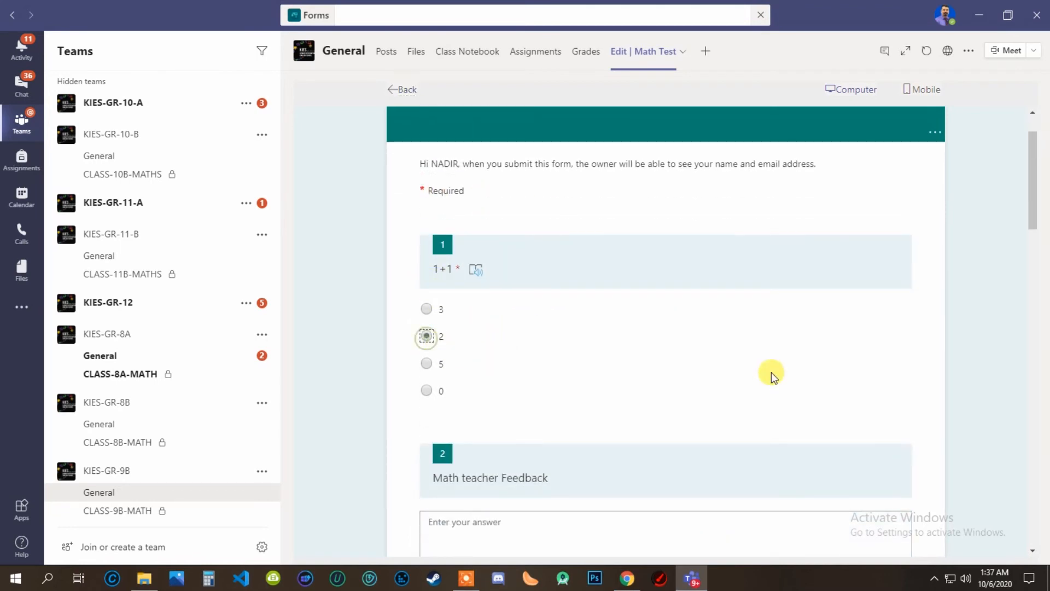
scroll(771, 372, "down", 3)
left_click(545, 335)
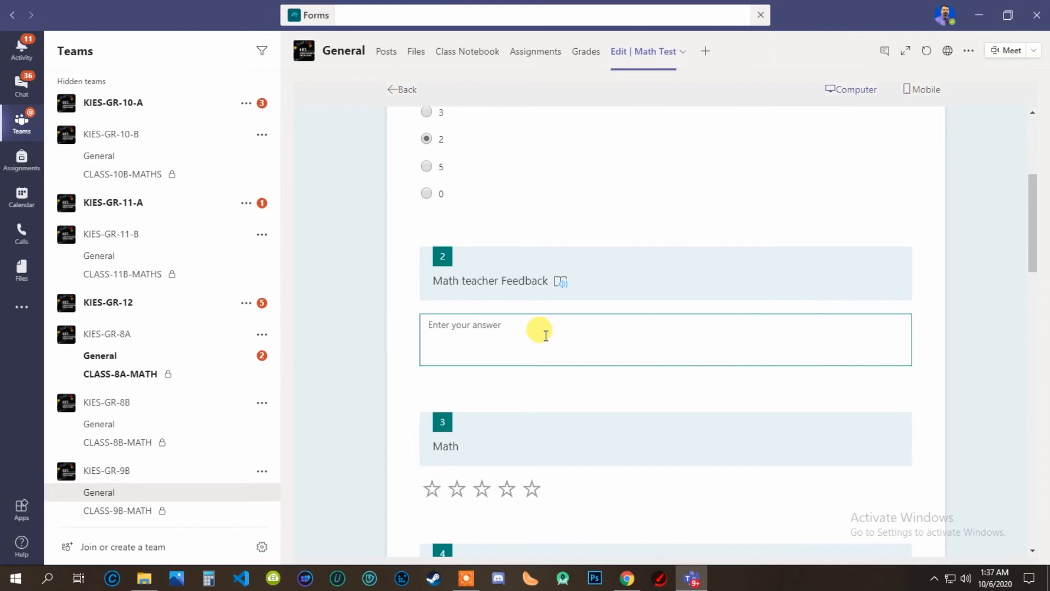
type("good")
Rate Math with two stars and set the Joining date to 10/5/2020.
scroll(549, 371, "down", 2)
left_click(457, 357)
scroll(612, 437, "down", 3)
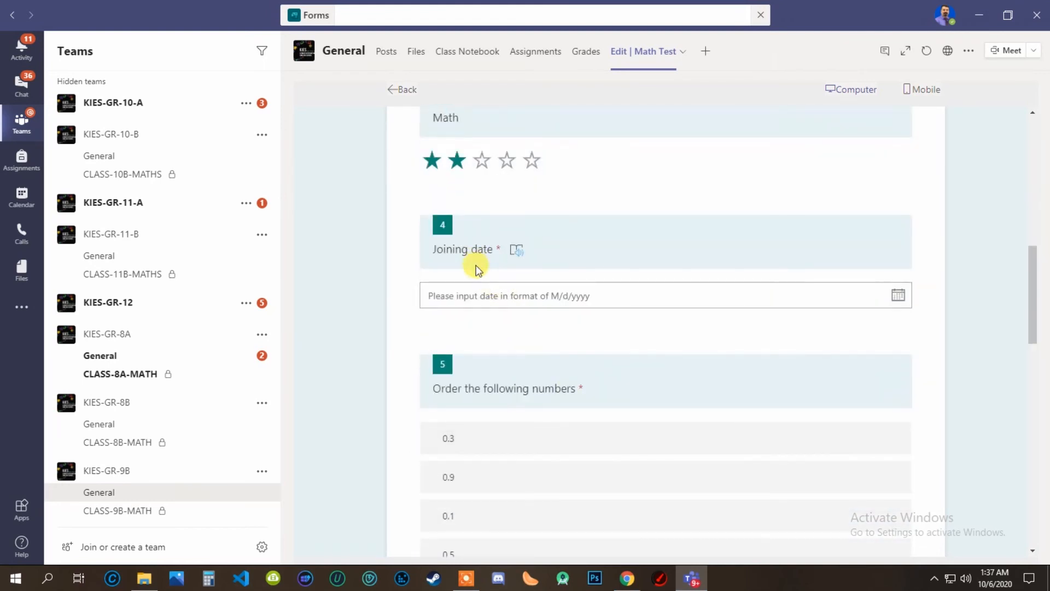
left_click(520, 297)
left_click(494, 387)
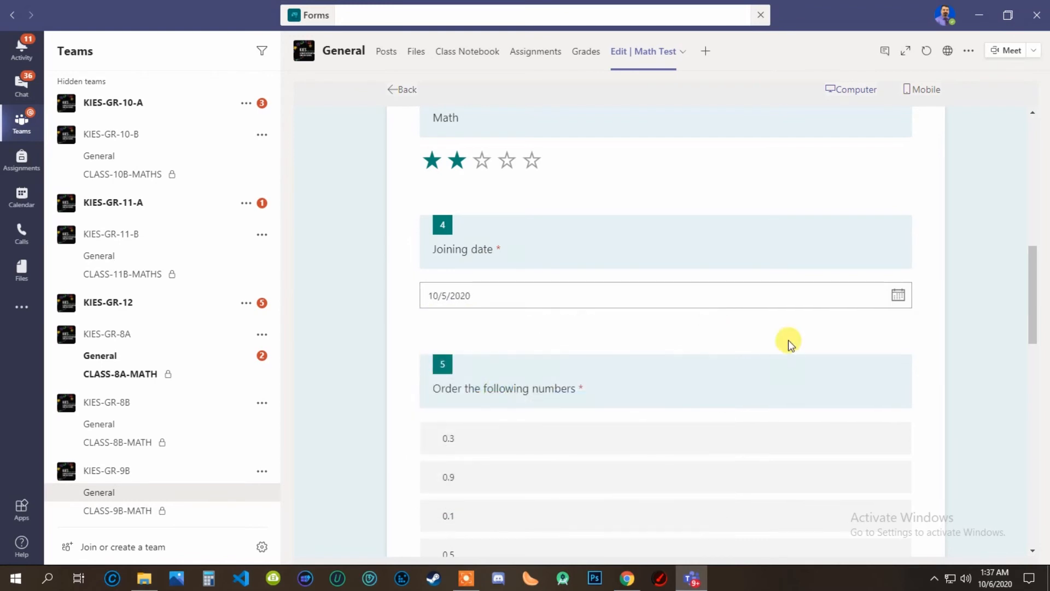
Arrange the ranking question's numbers in ascending order: 0.1, 0.3, 0.5, 0.9.
scroll(782, 362, "down", 3)
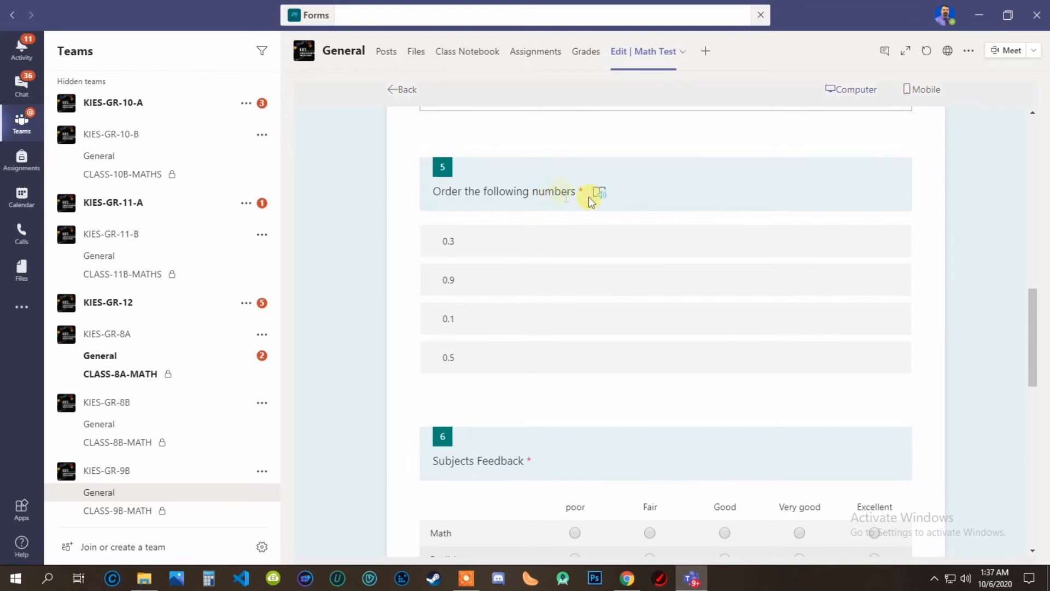
left_click(874, 319)
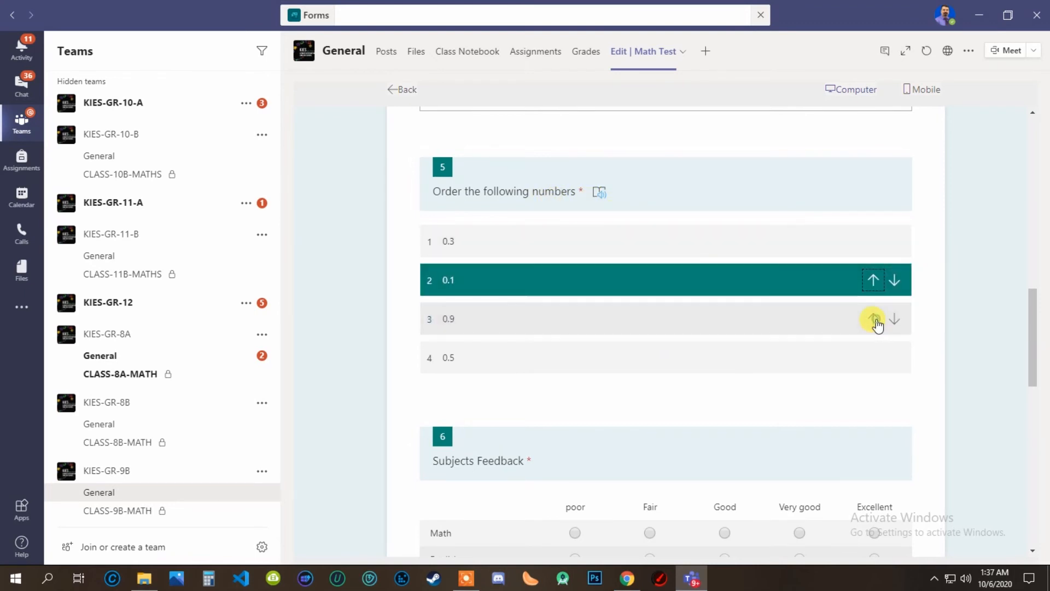
left_click(873, 279)
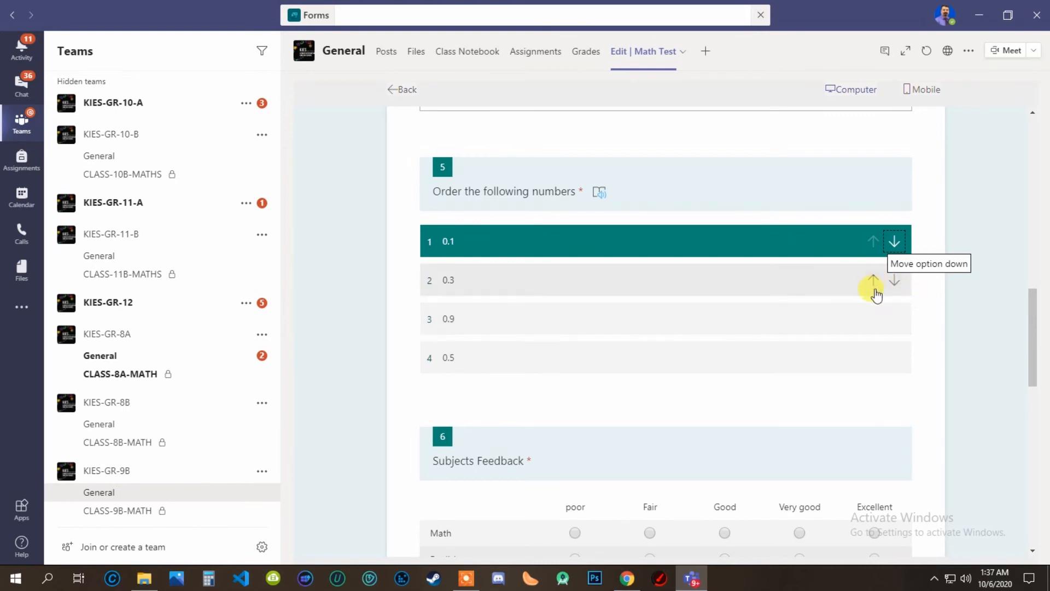
left_click(895, 320)
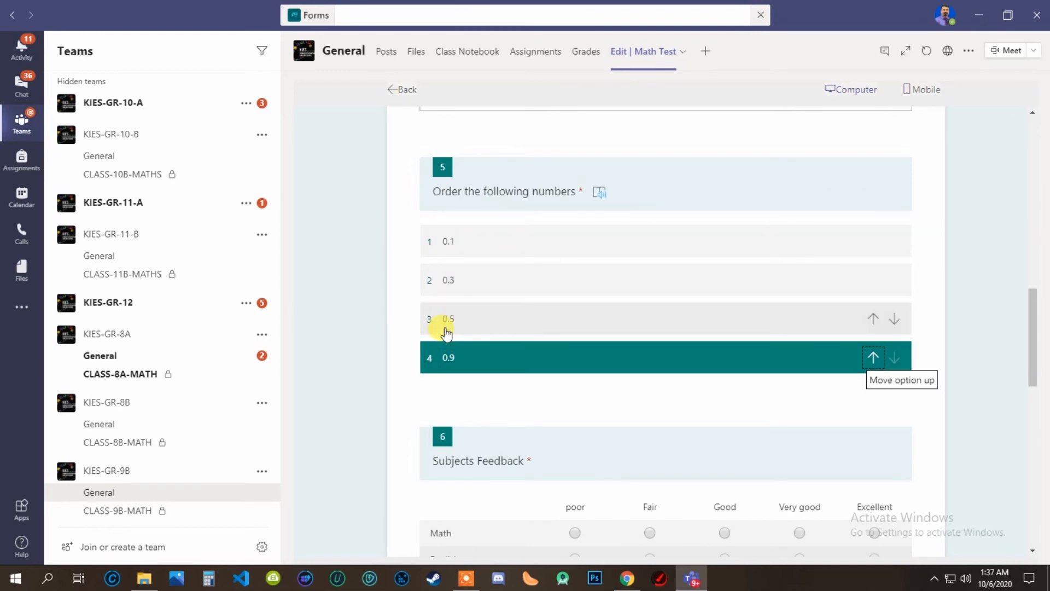
left_click(350, 297)
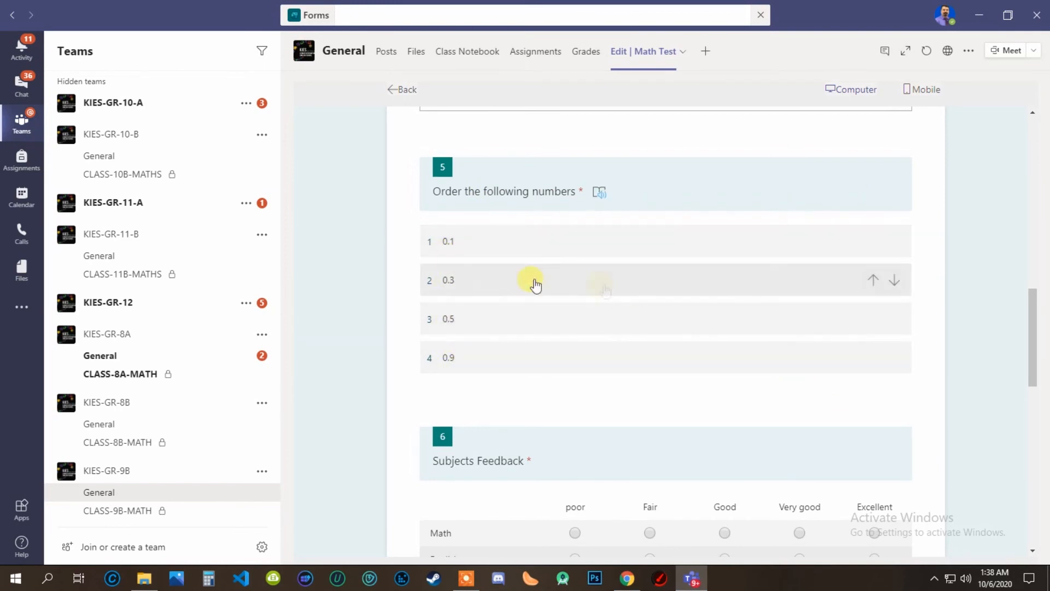
In Subjects Feedback, rate Math as poor, English as Excellent and PE as Good.
scroll(741, 365, "down", 1)
scroll(546, 344, "down", 3)
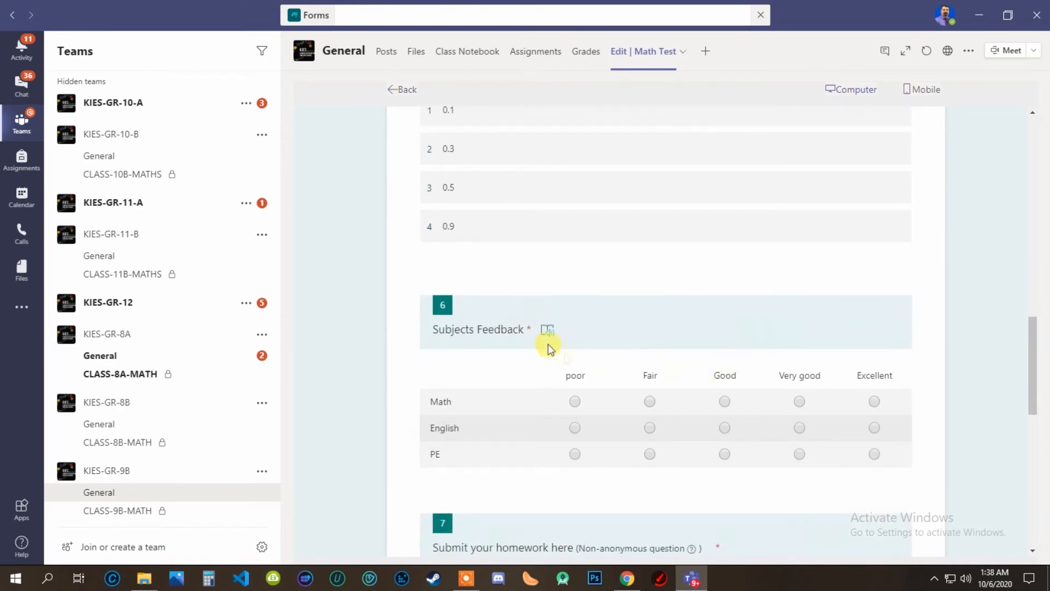
left_click(575, 270)
left_click(873, 296)
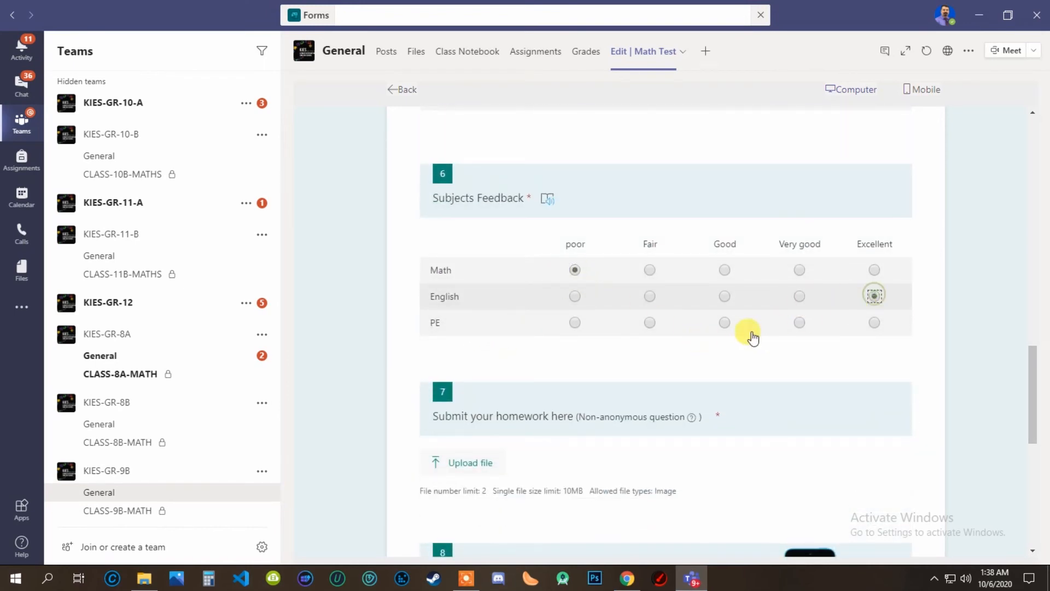
scroll(936, 370, "down", 2)
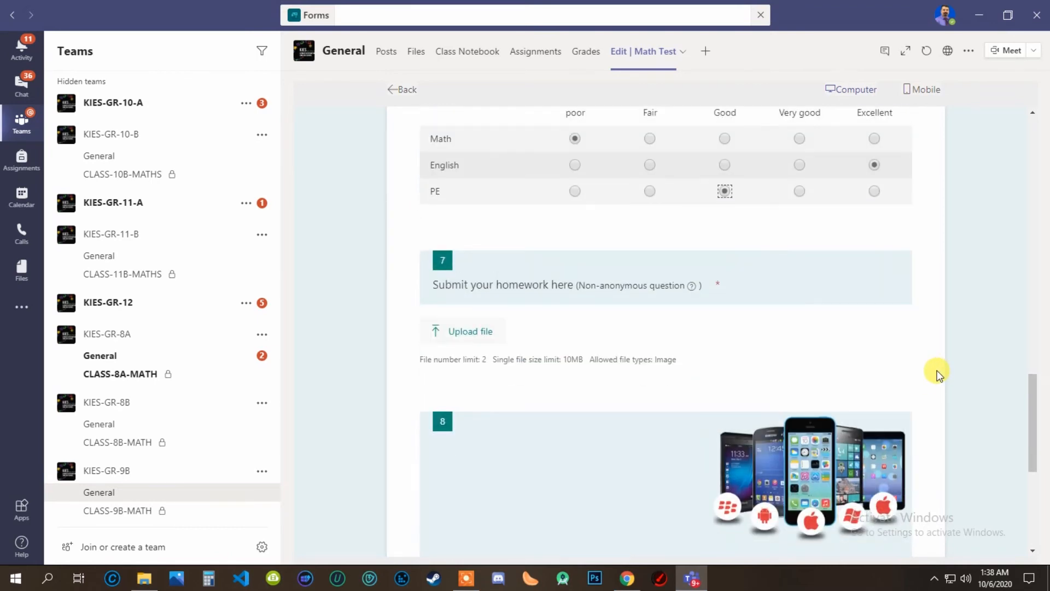
Upload the image "picture" from the MS-Teams folder as the homework submission.
left_click(506, 331)
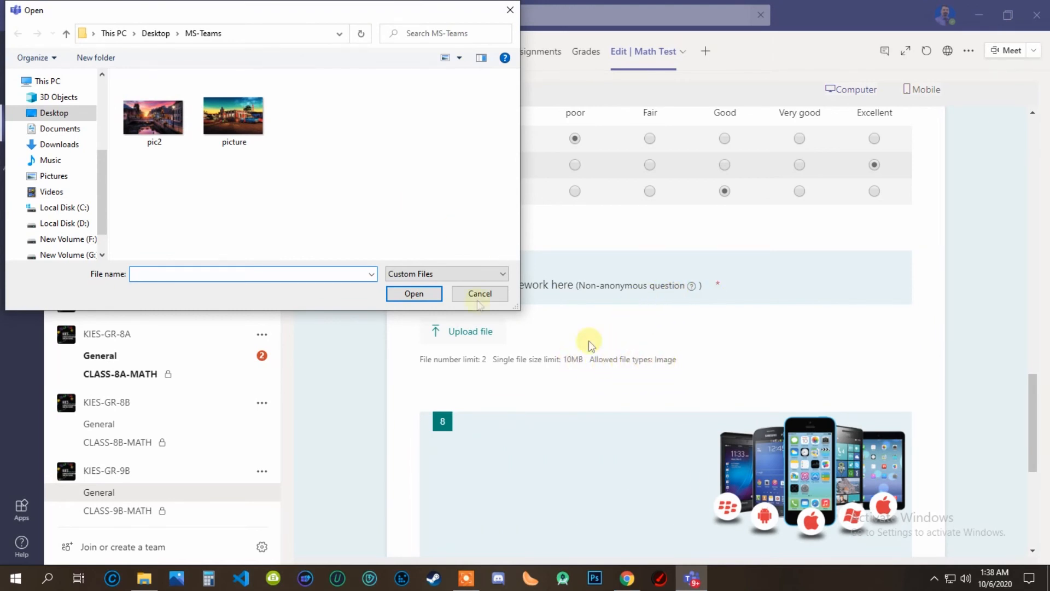
left_click(232, 137)
left_click(408, 296)
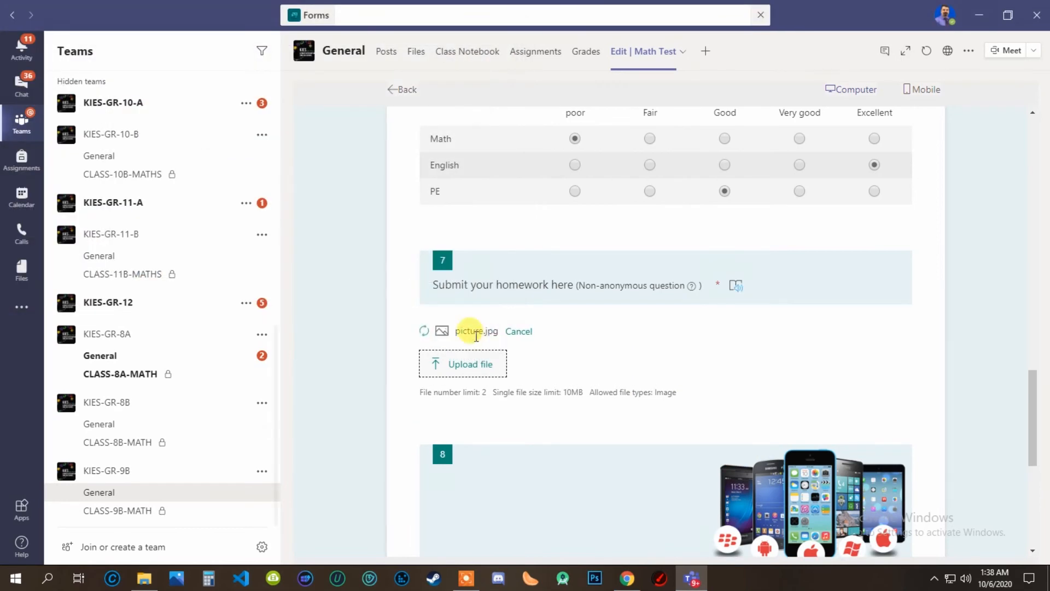
Try several scores on the recommendation question and settle on 9.
scroll(673, 356, "down", 5)
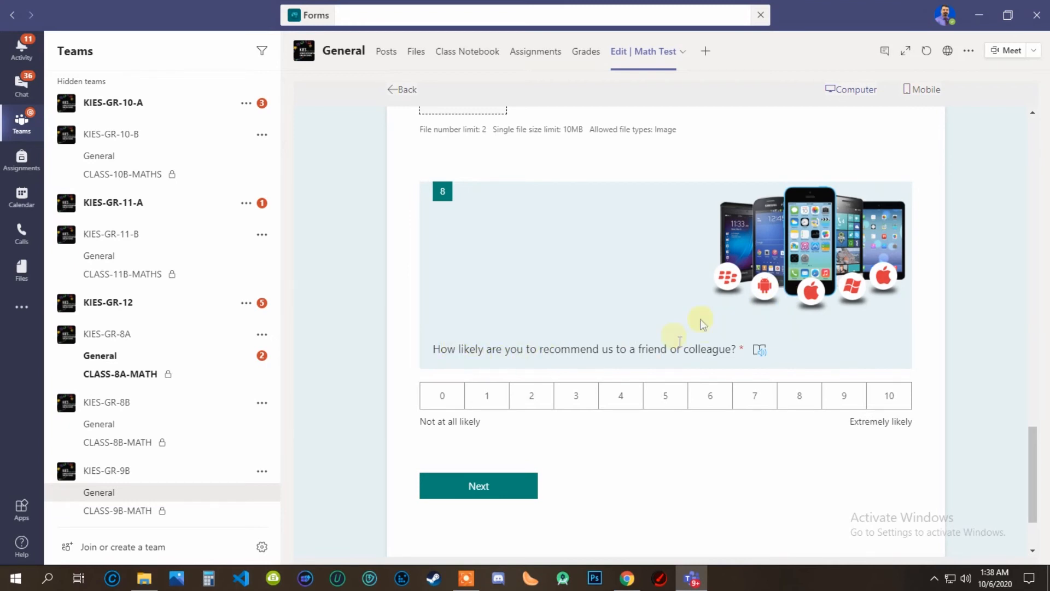
scroll(662, 339, "up", 1)
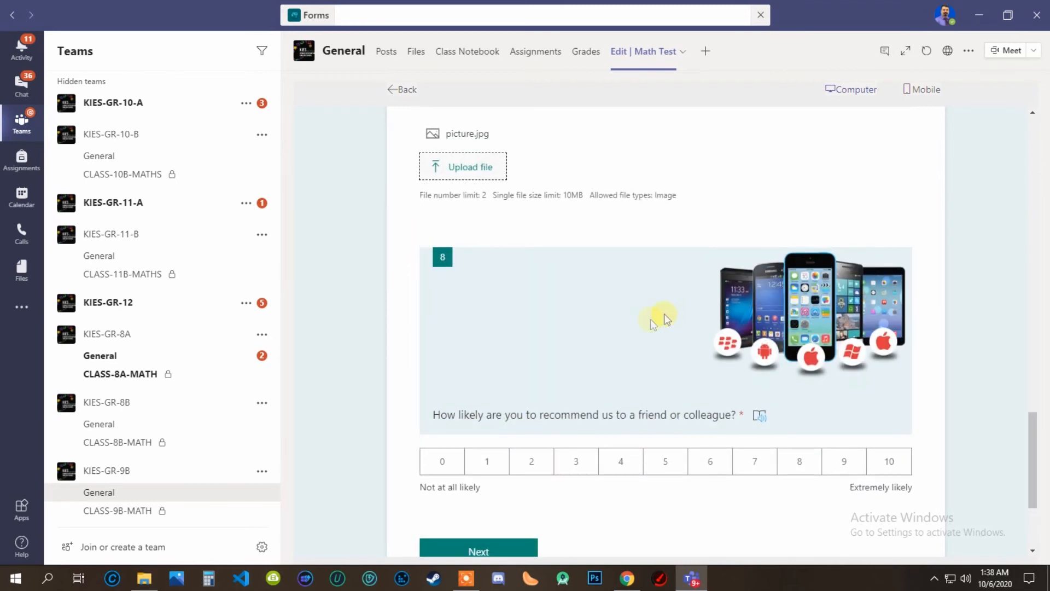
left_click(704, 462)
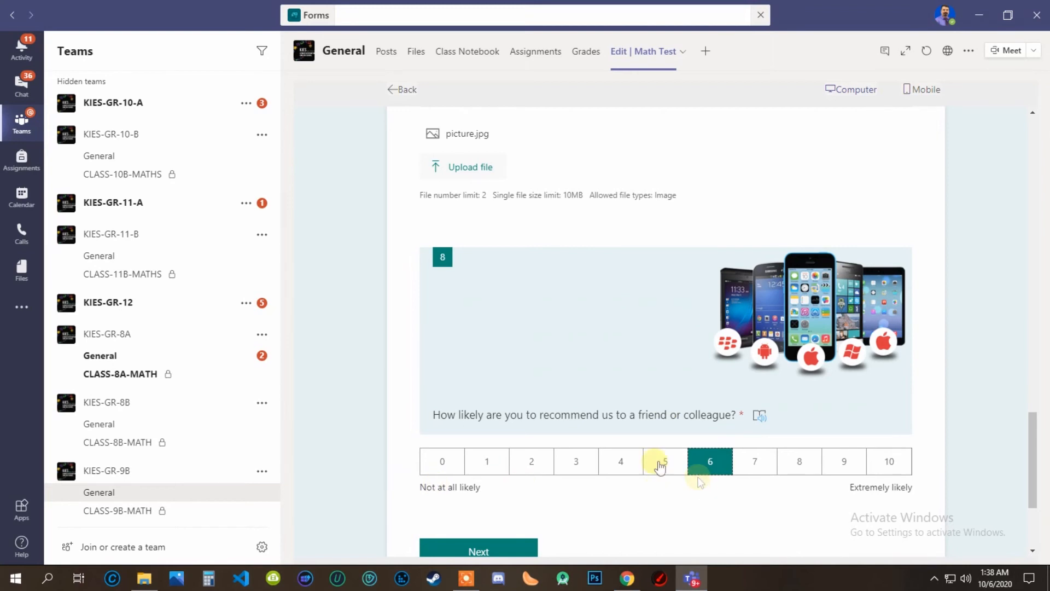
left_click(844, 462)
left_click(487, 462)
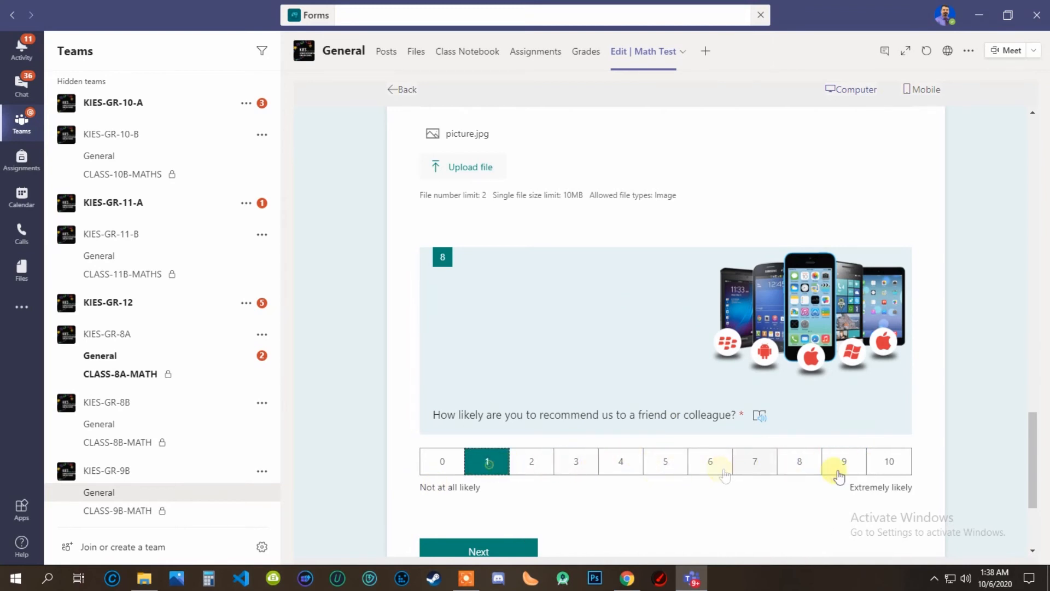
left_click(887, 462)
left_click(453, 468)
left_click(883, 462)
left_click(843, 462)
scroll(718, 478, "down", 2)
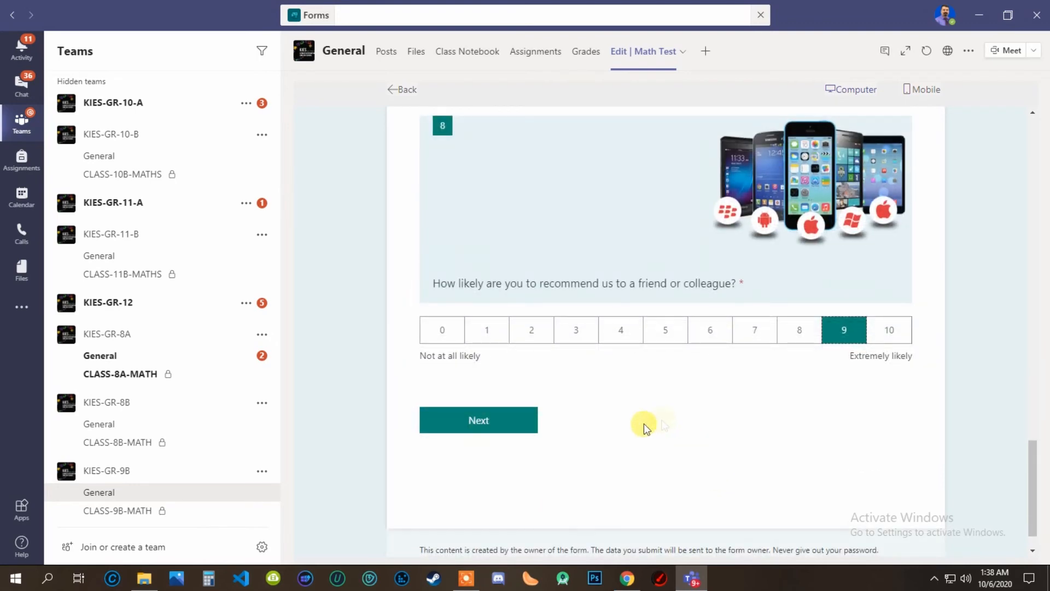
Continue to the form's second section and submit the test response.
left_click(530, 412)
scroll(547, 406, "up", 5)
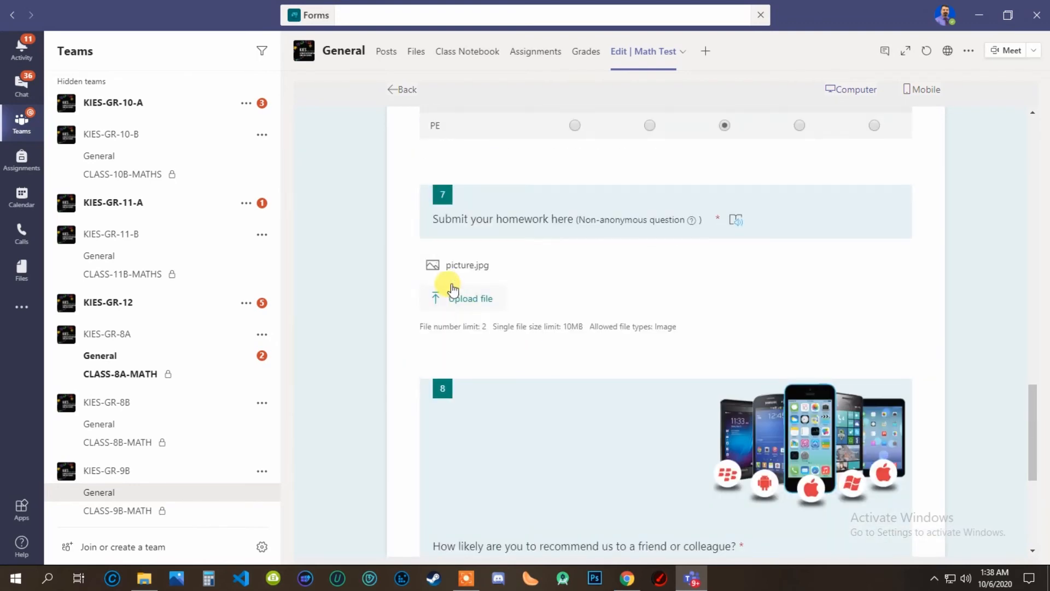
scroll(550, 382, "down", 5)
left_click(514, 382)
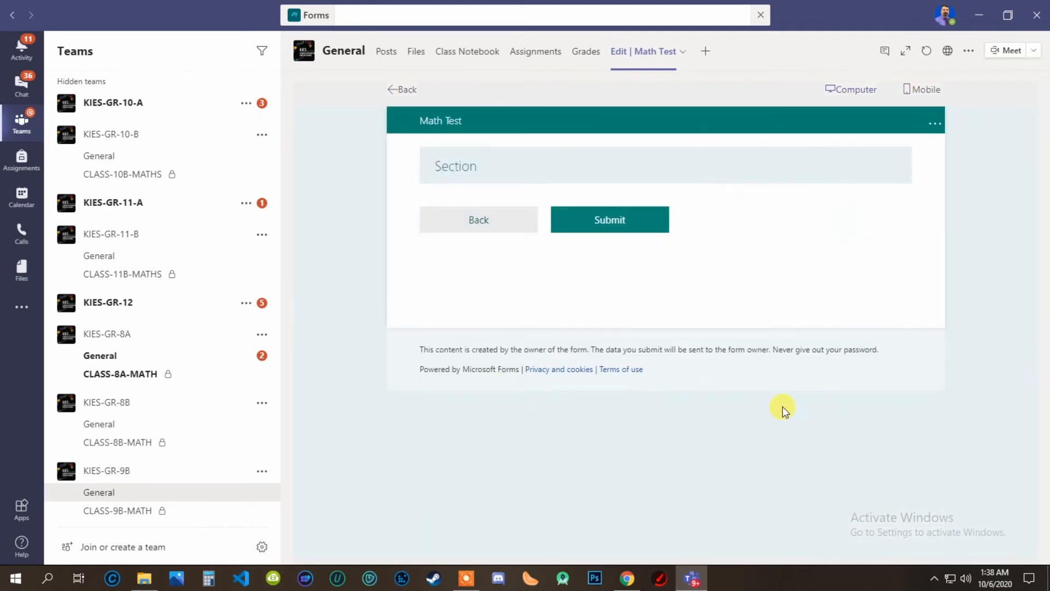
left_click(622, 219)
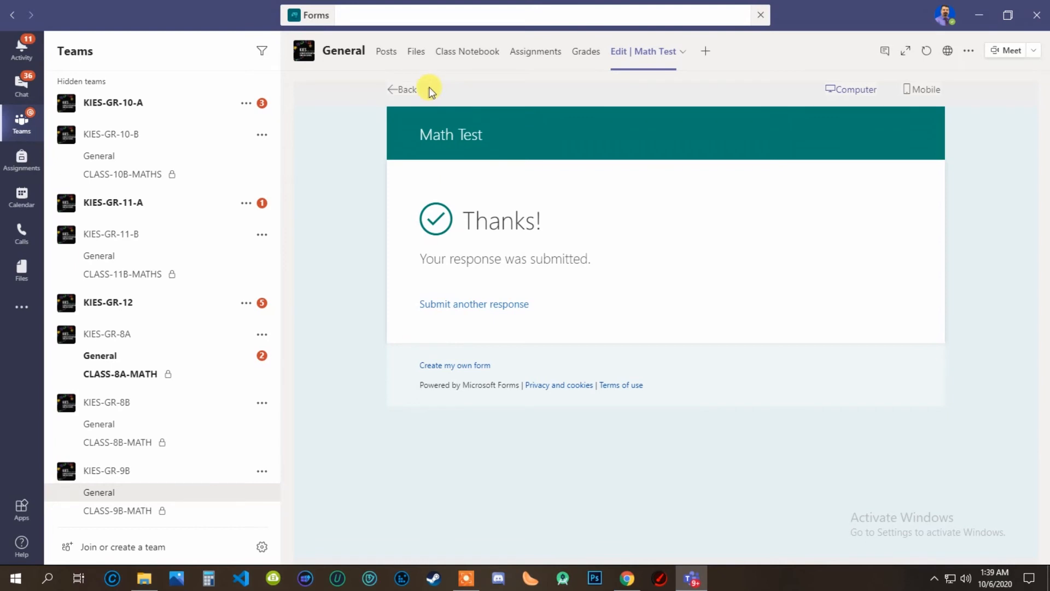
Return from the preview, open the individual results under Responses, and check the respondent list and the response's further options.
left_click(407, 90)
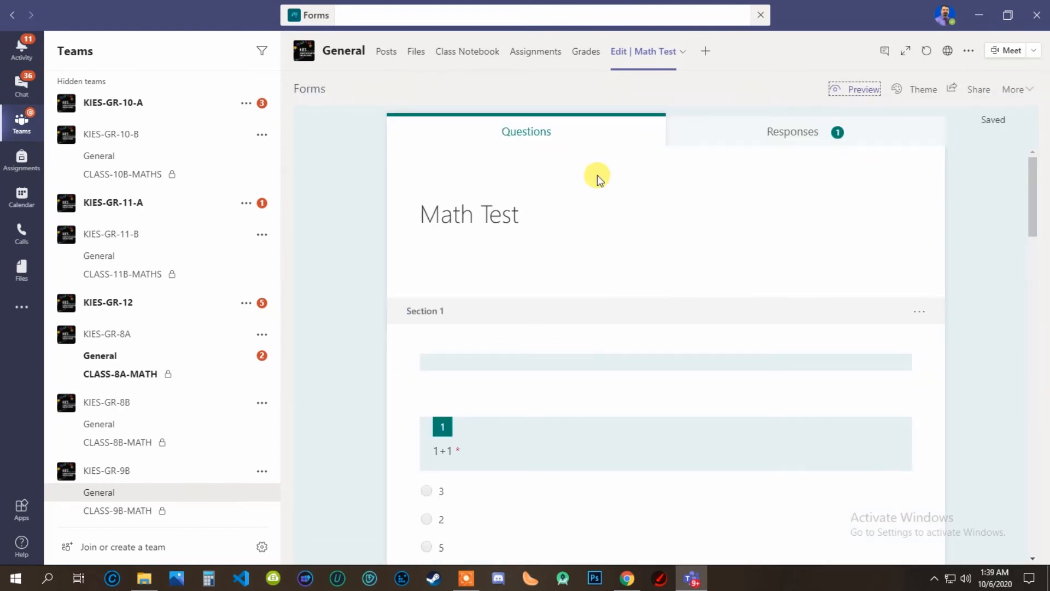
left_click(793, 134)
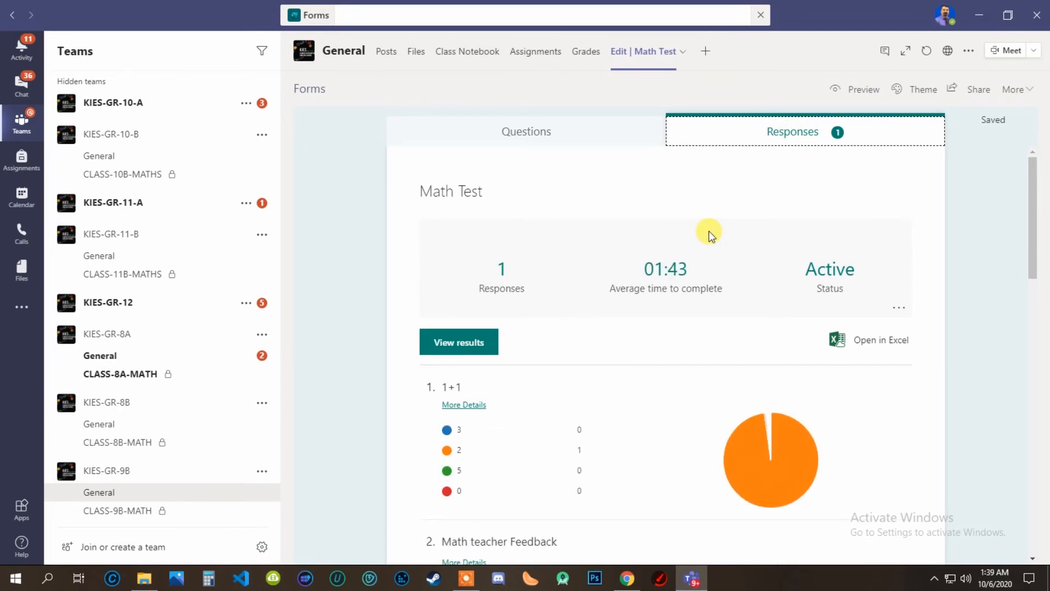
left_click(459, 342)
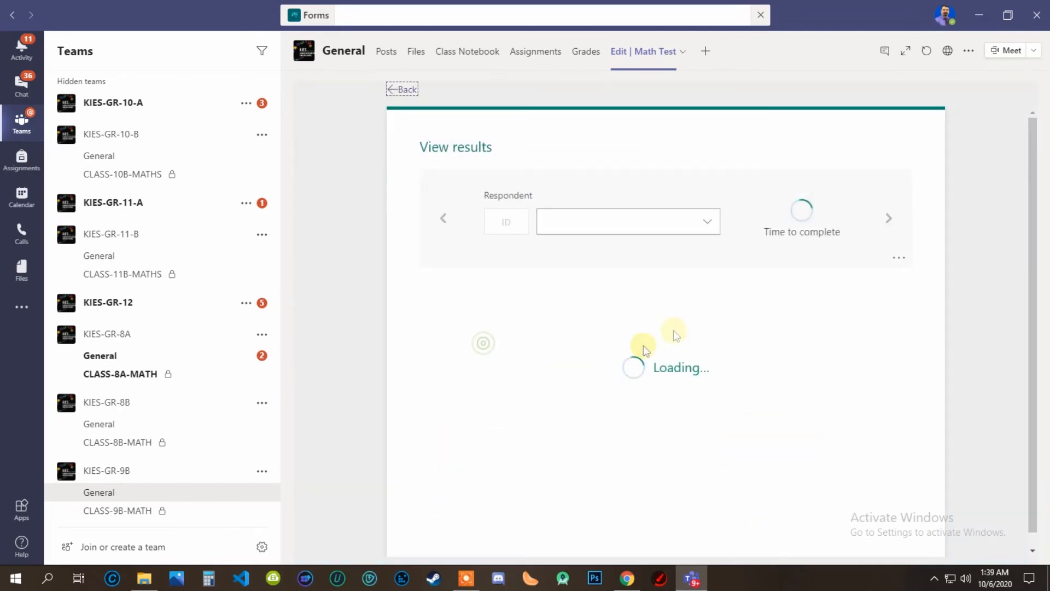
left_click(595, 223)
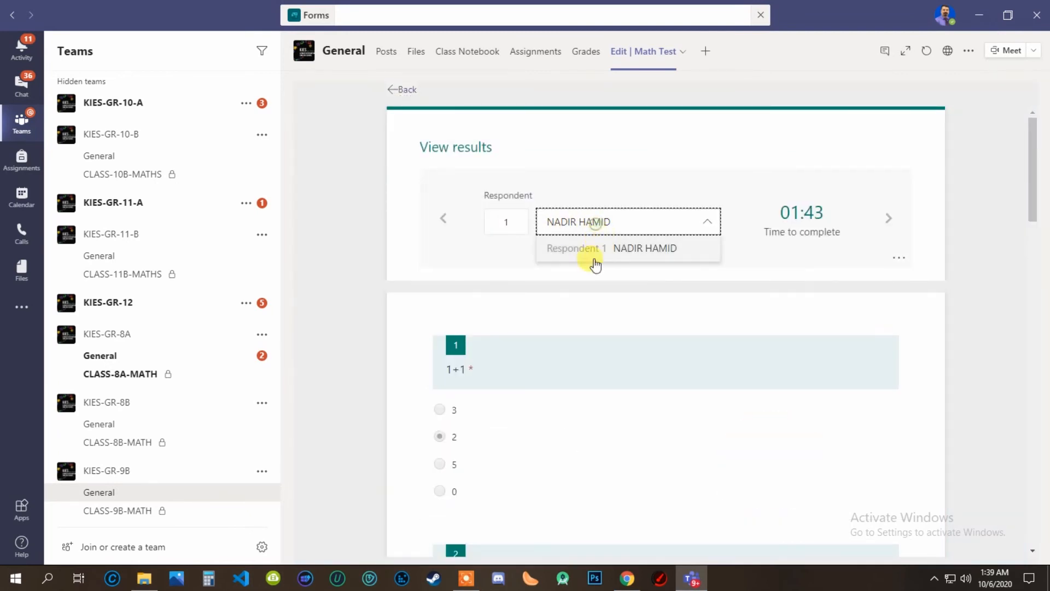
left_click(729, 187)
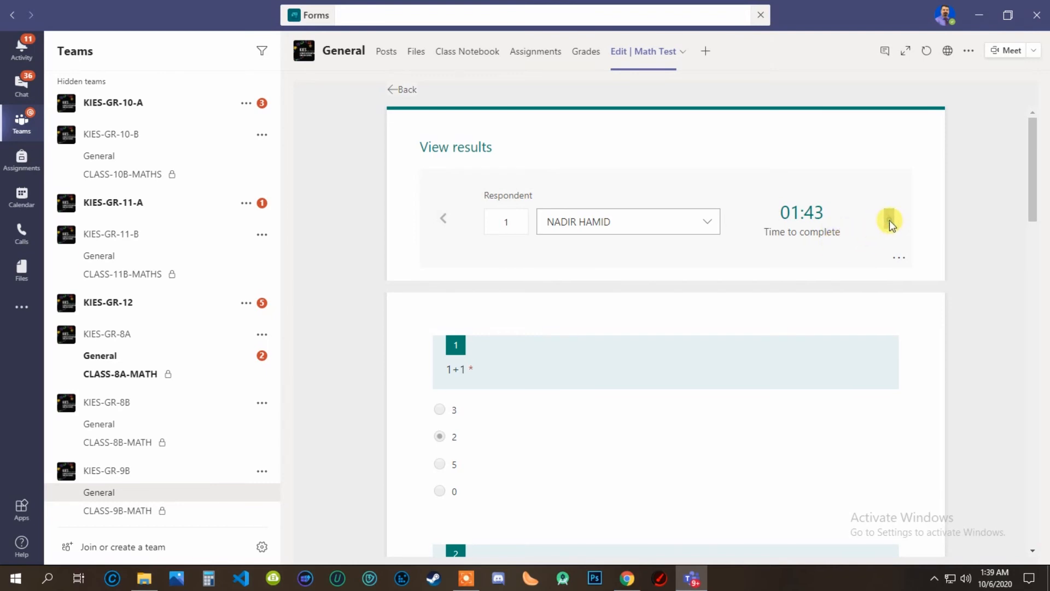
left_click(899, 257)
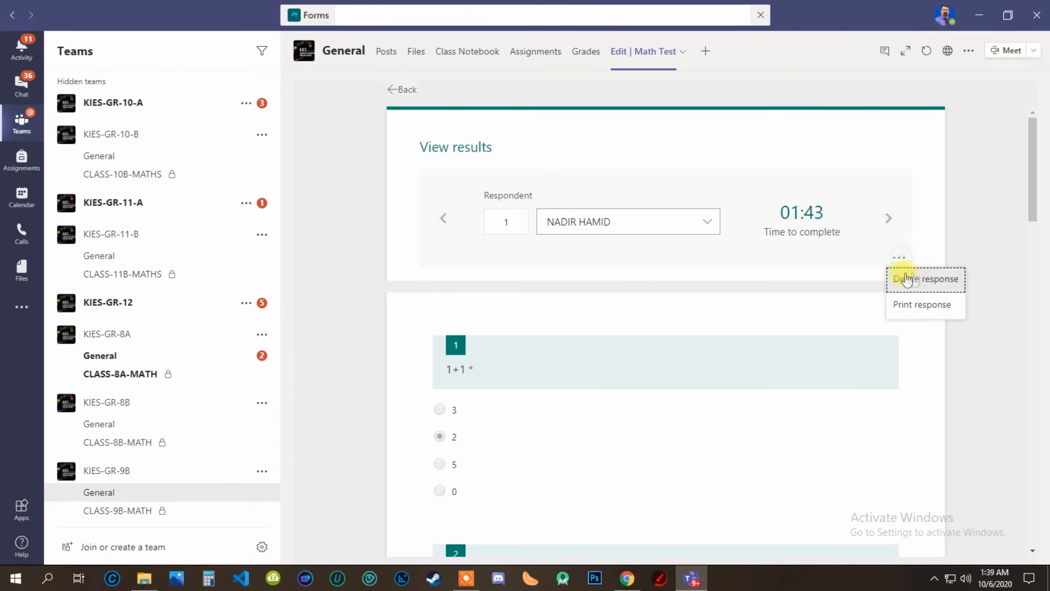
left_click(963, 227)
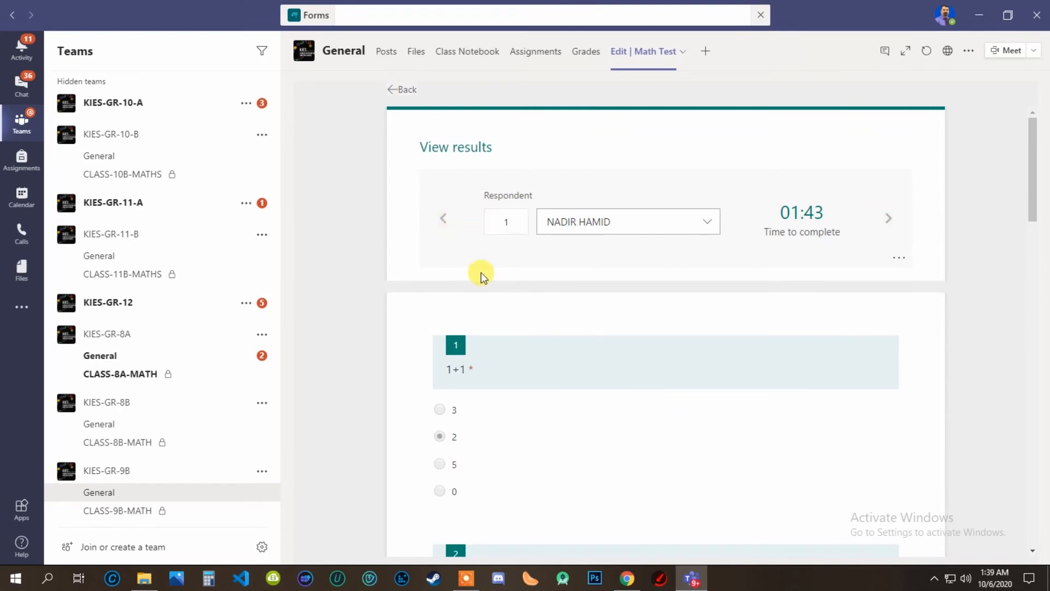
Read through the submitted answers from the first question to the last section, and return to the response summary.
scroll(432, 264, "down", 2)
scroll(441, 250, "up", 2)
scroll(441, 250, "down", 2)
scroll(590, 229, "up", 2)
scroll(546, 305, "down", 10)
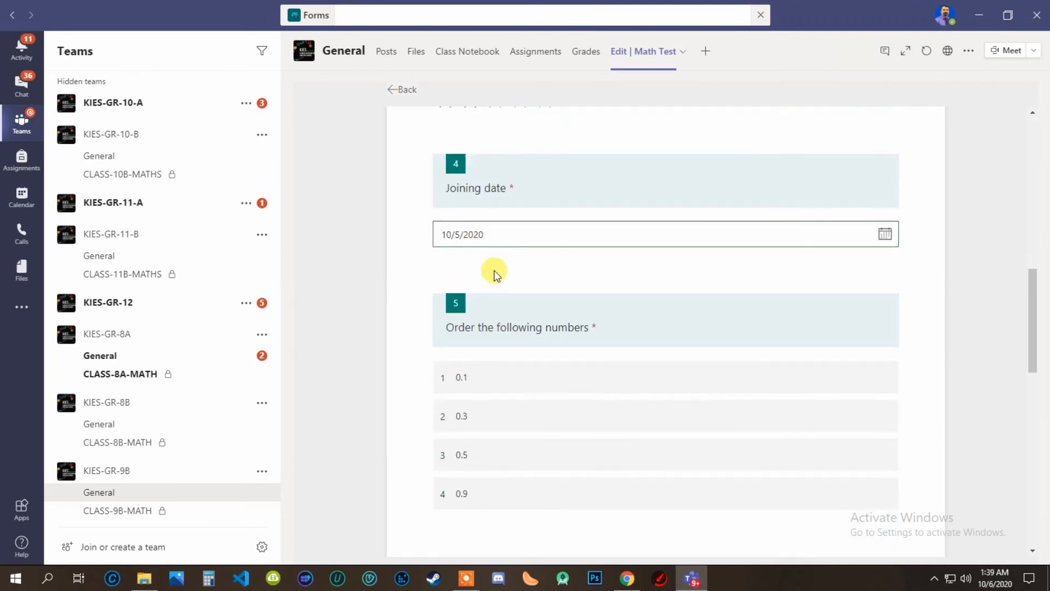
left_click(472, 376)
left_click(464, 412)
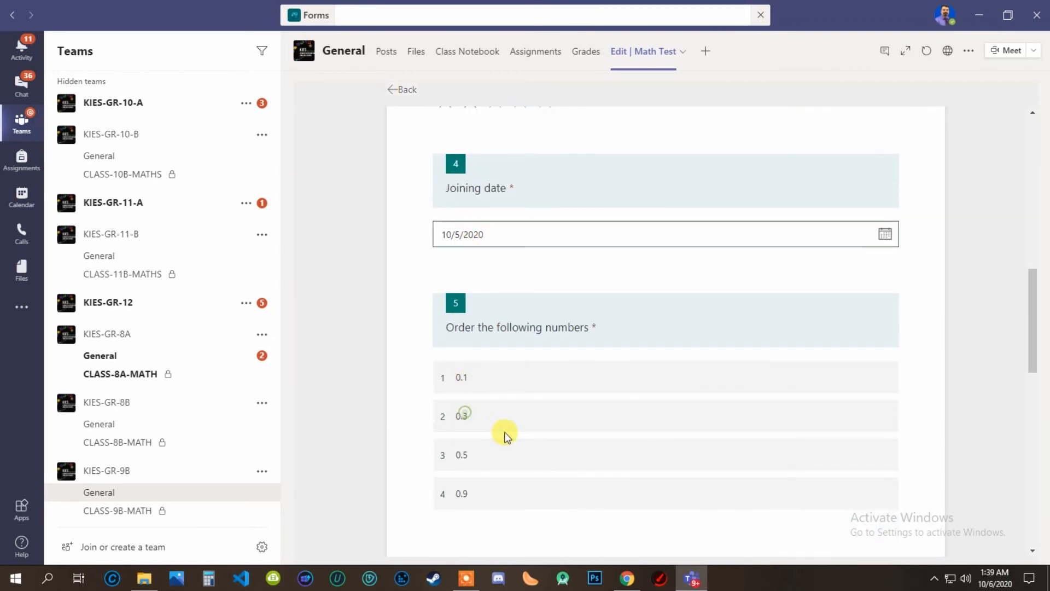
scroll(505, 435, "down", 5)
scroll(496, 353, "down", 7)
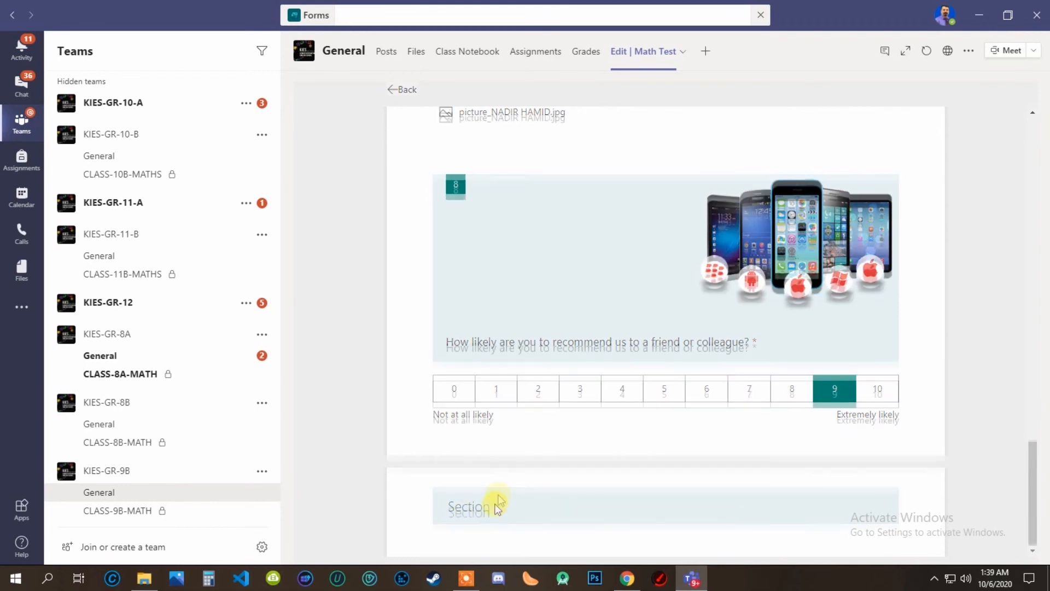
scroll(539, 351, "up", 20)
left_click(401, 90)
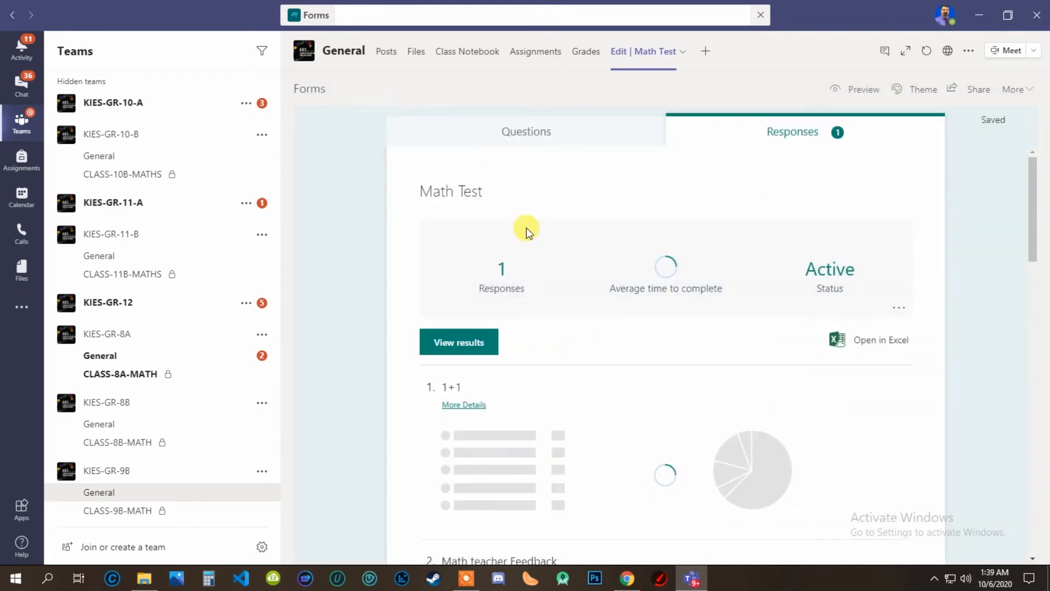
Reopen the Math Test form from its link in the KIES-GR-9B General channel's posts and preview it.
left_click(127, 493)
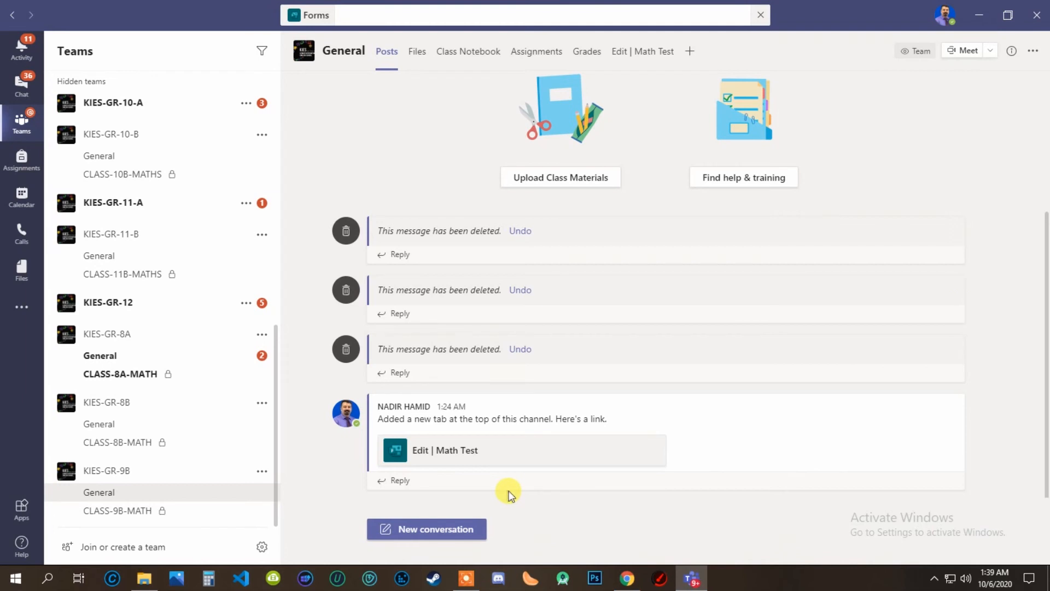
left_click(461, 450)
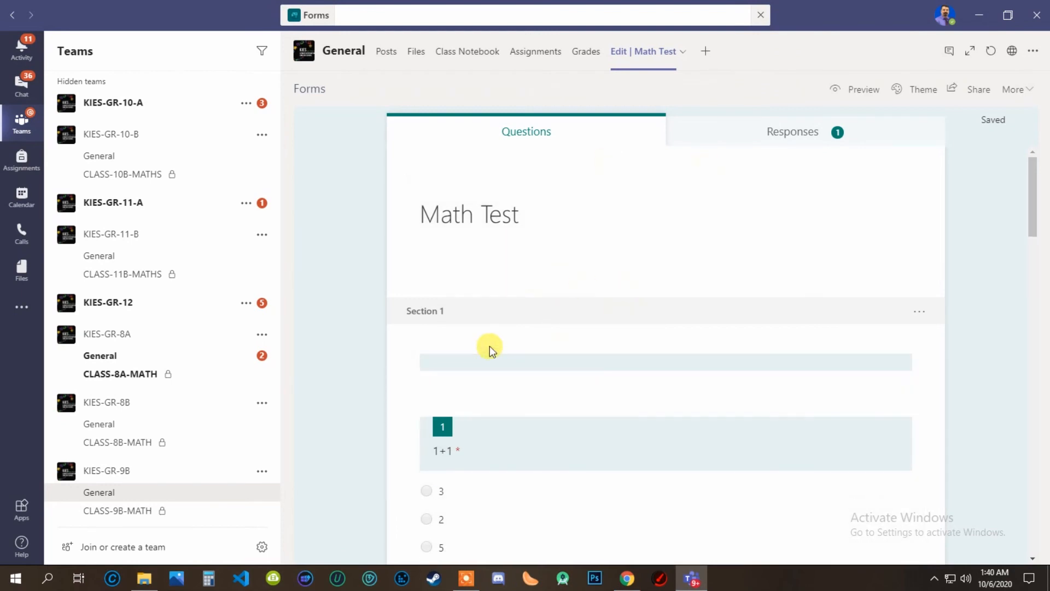
scroll(465, 382, "down", 2)
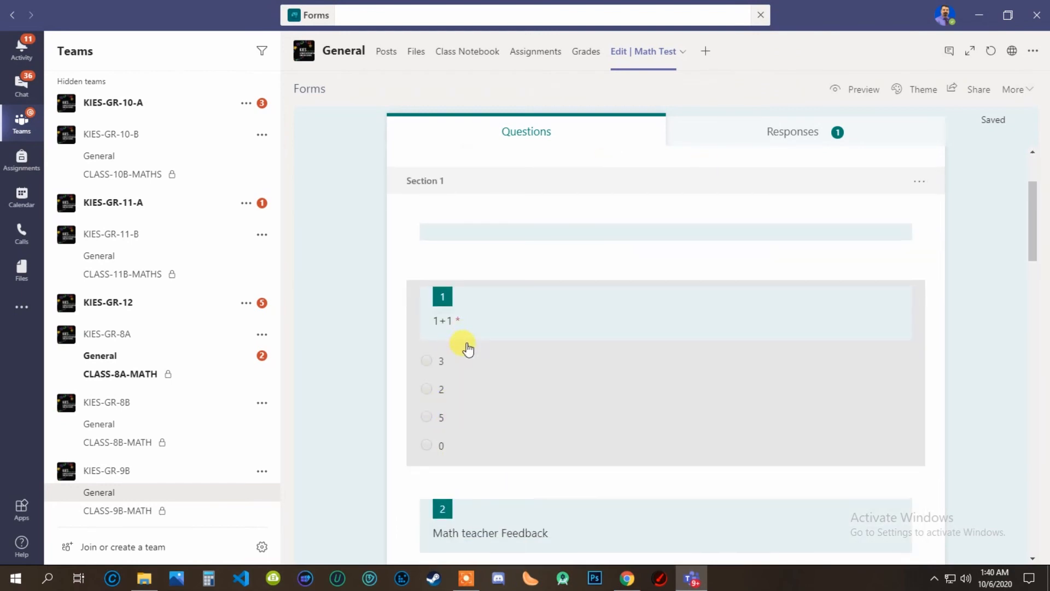
scroll(468, 343, "up", 2)
scroll(474, 363, "down", 2)
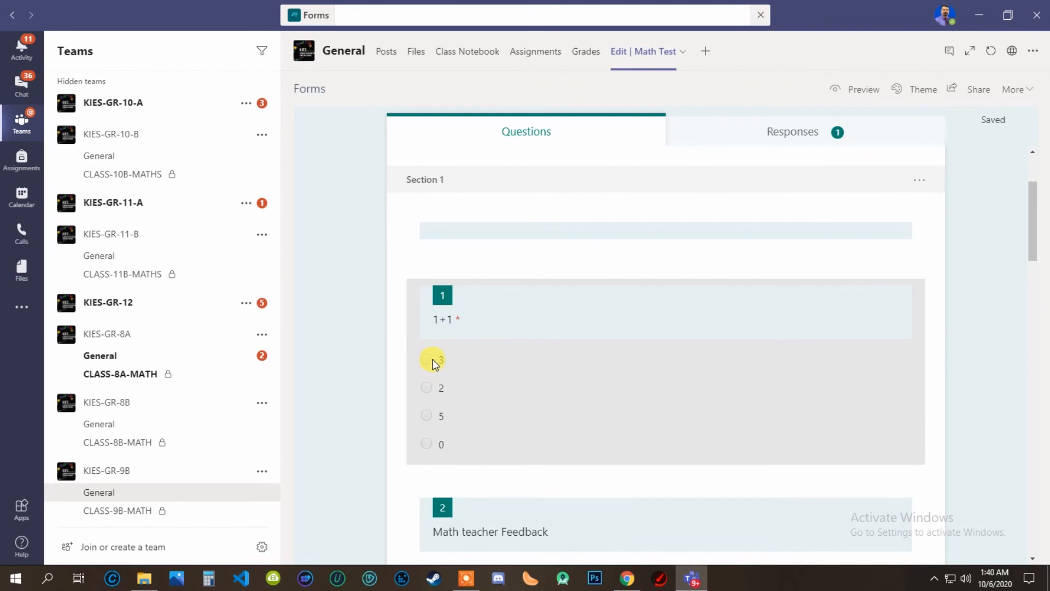
left_click(447, 398)
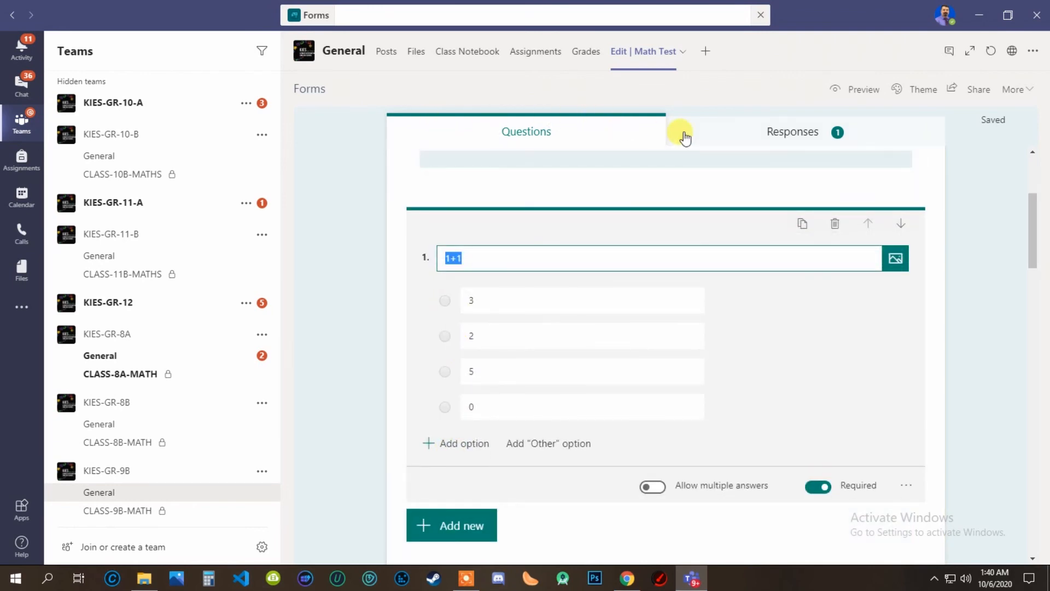
left_click(731, 131)
left_click(614, 131)
left_click(862, 90)
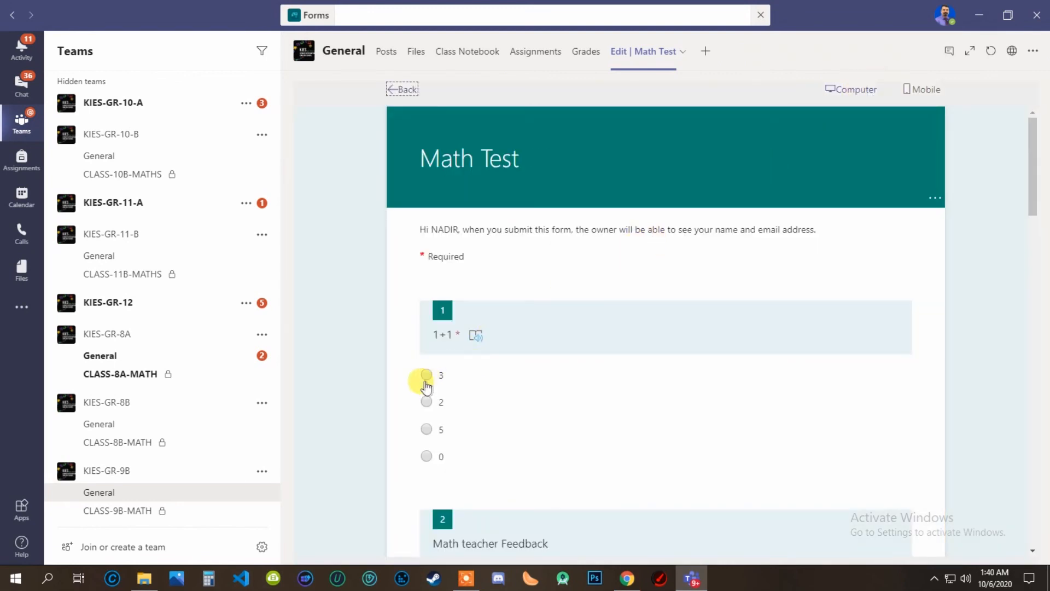
Answer 1+1 with 5 and fill in the Math teacher Feedback answer.
scroll(438, 395, "down", 2)
left_click(428, 300)
scroll(428, 382, "down", 2)
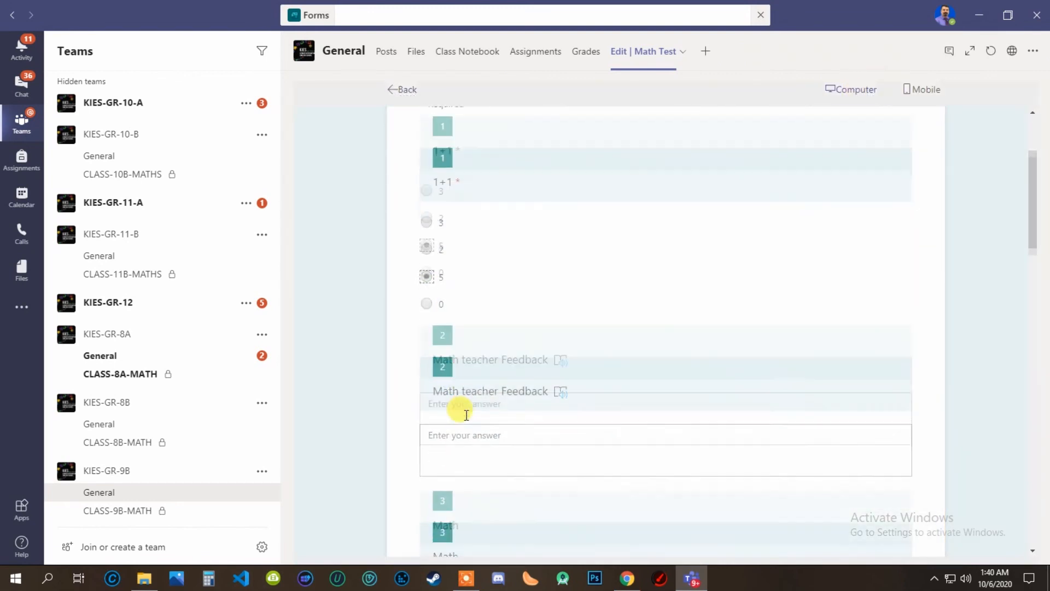
left_click(464, 339)
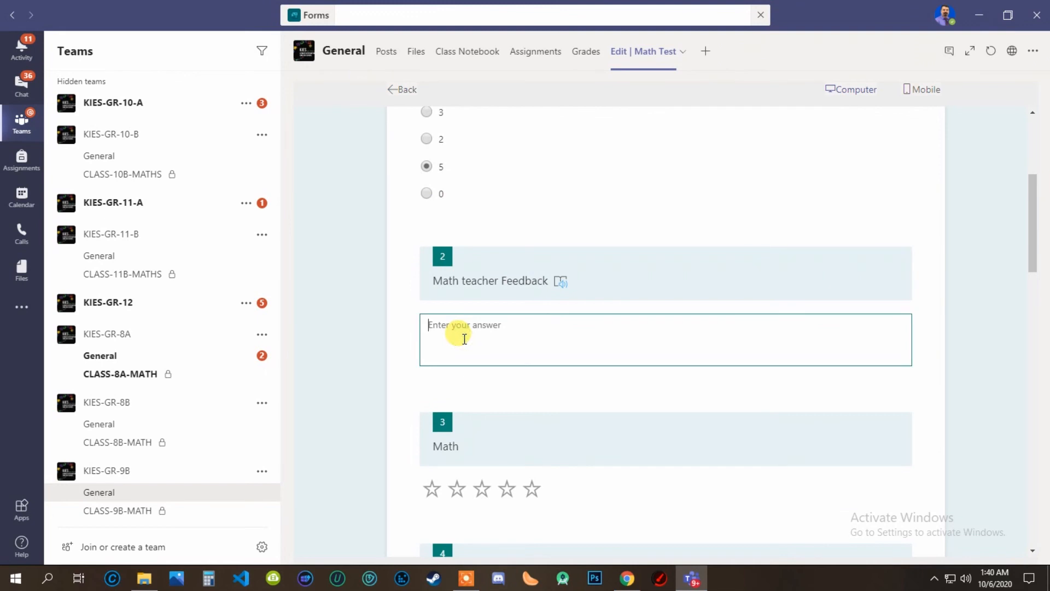
Rate Math three stars and set the joining date to October 5, 2020.
scroll(503, 392, "down", 3)
left_click(481, 290)
scroll(494, 404, "down", 1)
left_click(503, 363)
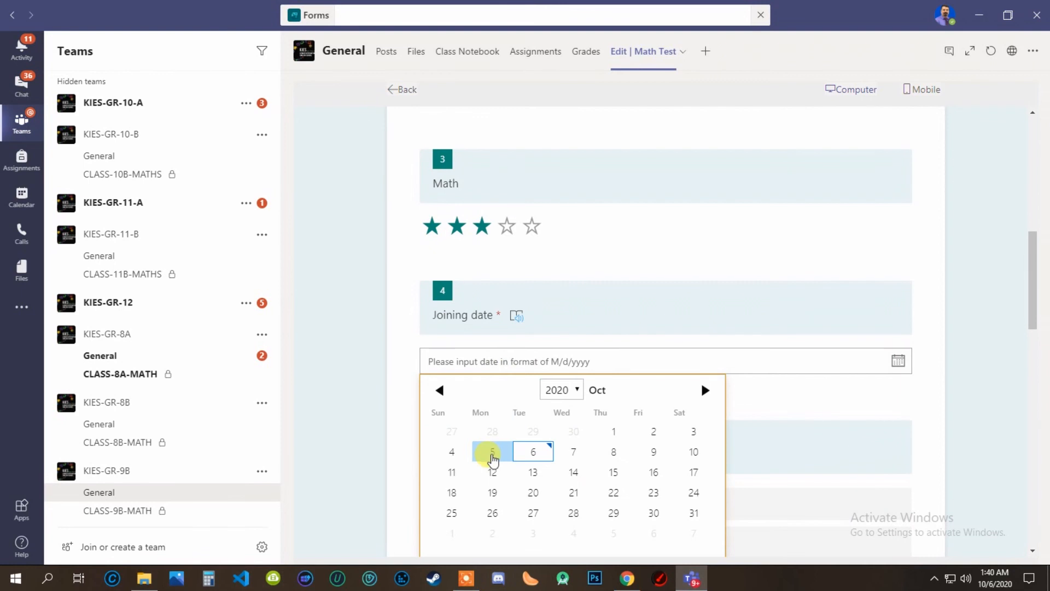
left_click(488, 454)
Reorder the numbers in question 5 so that 0.1 is third and 0.5 is fourth.
scroll(503, 470, "down", 5)
left_click(874, 280)
left_click(873, 280)
scroll(542, 488, "down", 3)
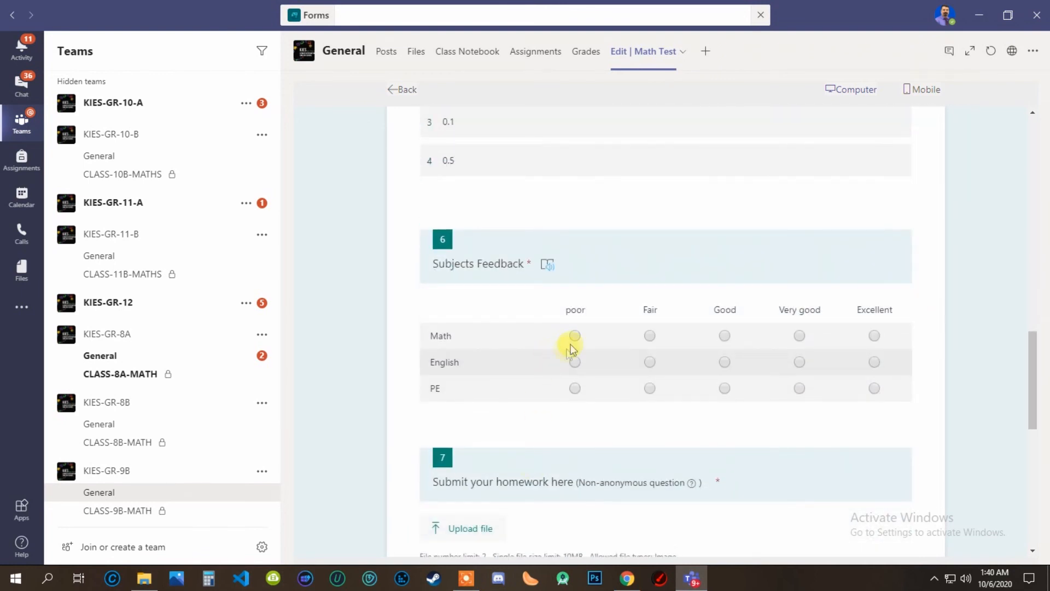
In Subjects Feedback, rate Math as poor and both English and PE as Good.
left_click(574, 361)
left_click(724, 362)
left_click(724, 388)
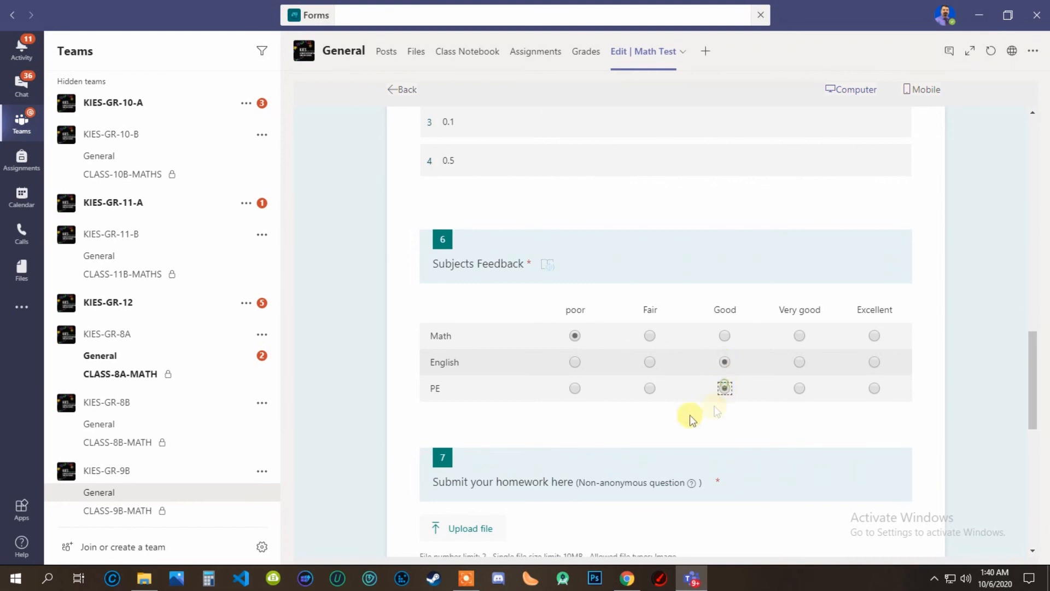
Upload the image "pic2" from the MS-Teams folder as the homework submission.
scroll(508, 479, "down", 3)
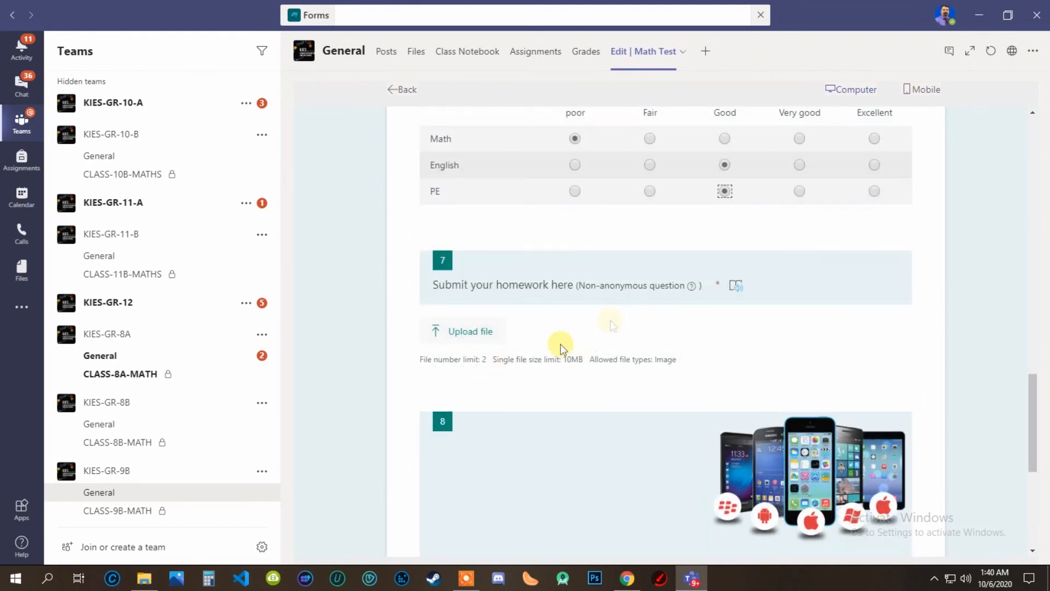
left_click(468, 331)
left_click(153, 116)
left_click(414, 293)
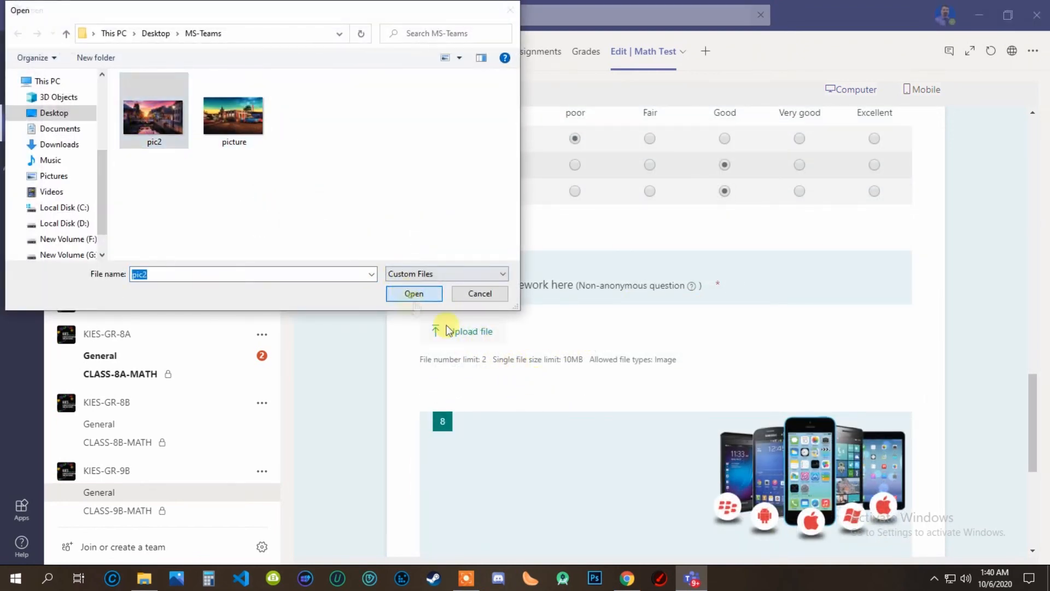
Give a score of 5 on the recommendation question.
scroll(586, 417, "down", 3)
left_click(665, 457)
scroll(575, 475, "down", 3)
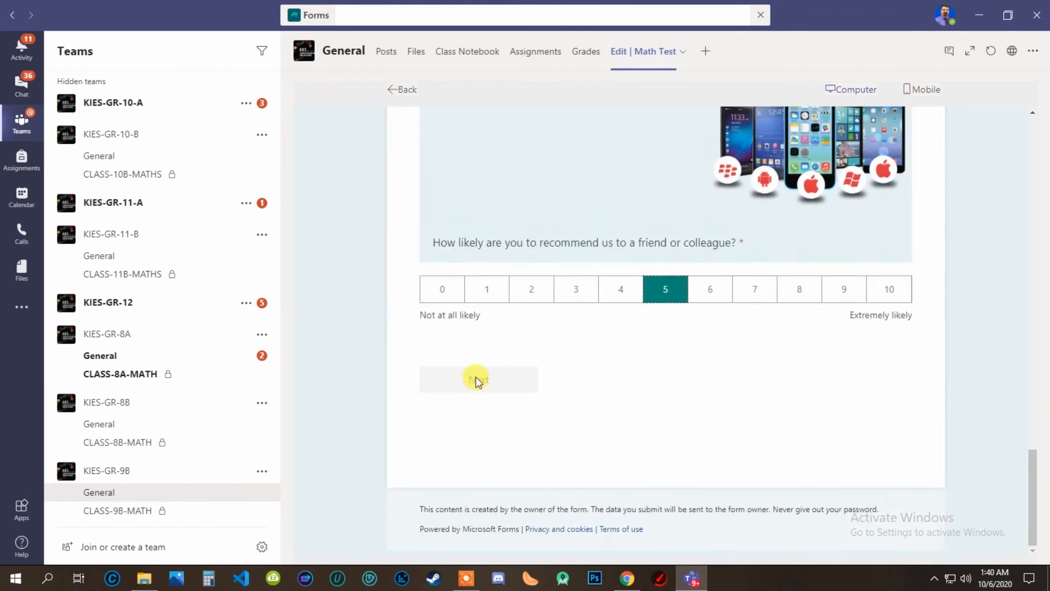
Check the uploaded homework file, continue to the form's second section and submit the second test response.
scroll(493, 379, "up", 6)
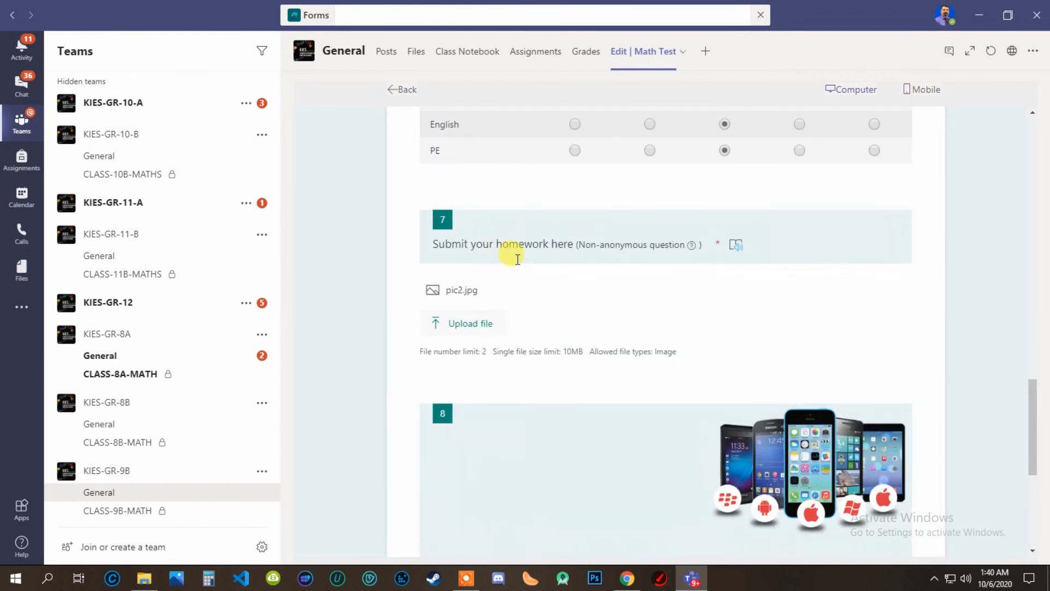
scroll(501, 387, "down", 5)
left_click(503, 410)
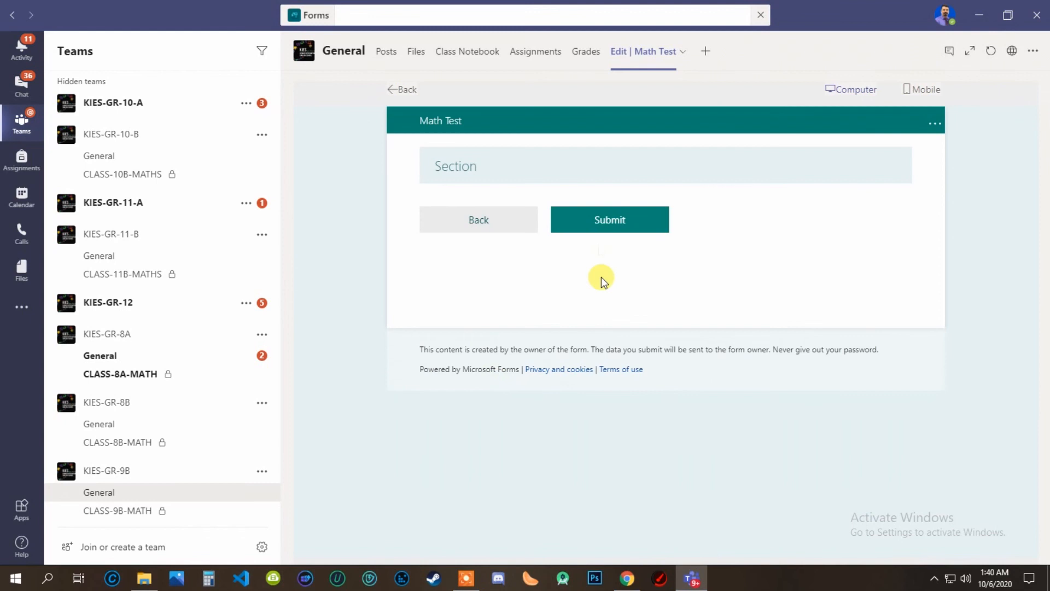
left_click(609, 219)
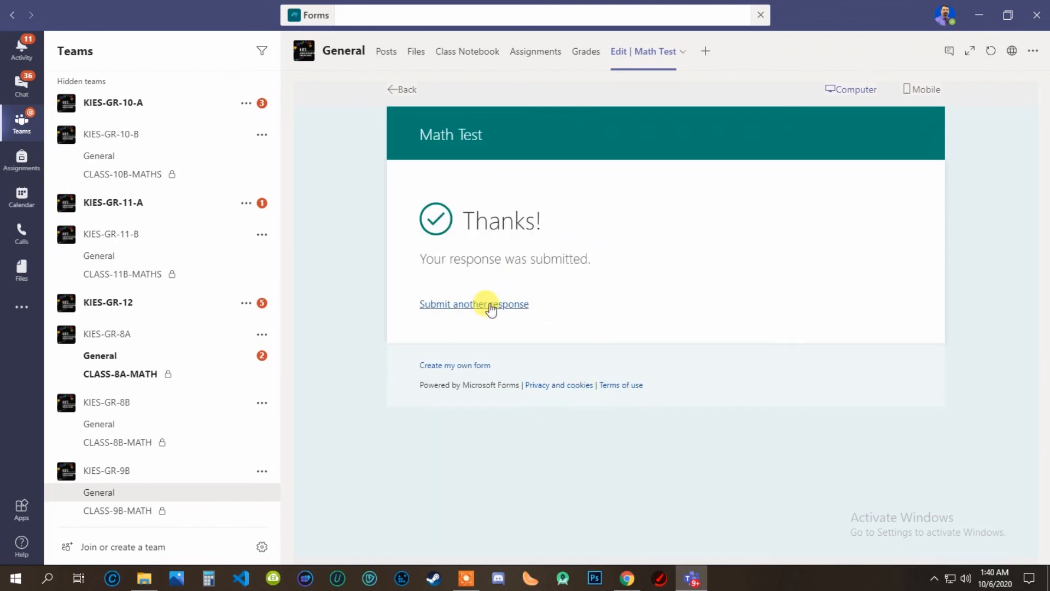
left_click(491, 306)
left_click(427, 402)
left_click(426, 456)
Leave the form preview, open the Math Test responses and examine the answer breakdown for the 1+1 question.
left_click(403, 89)
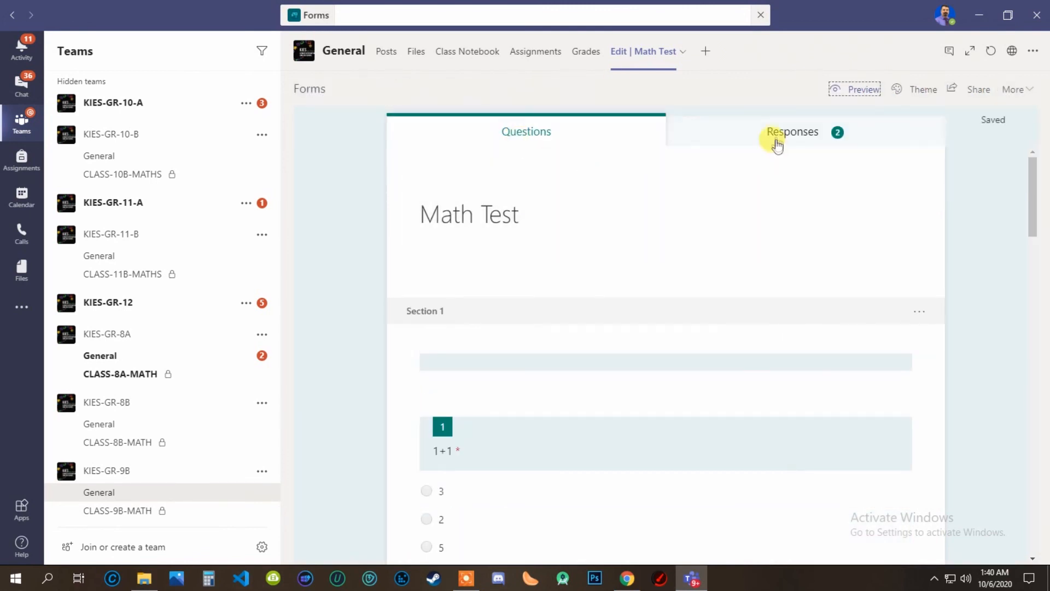
left_click(821, 133)
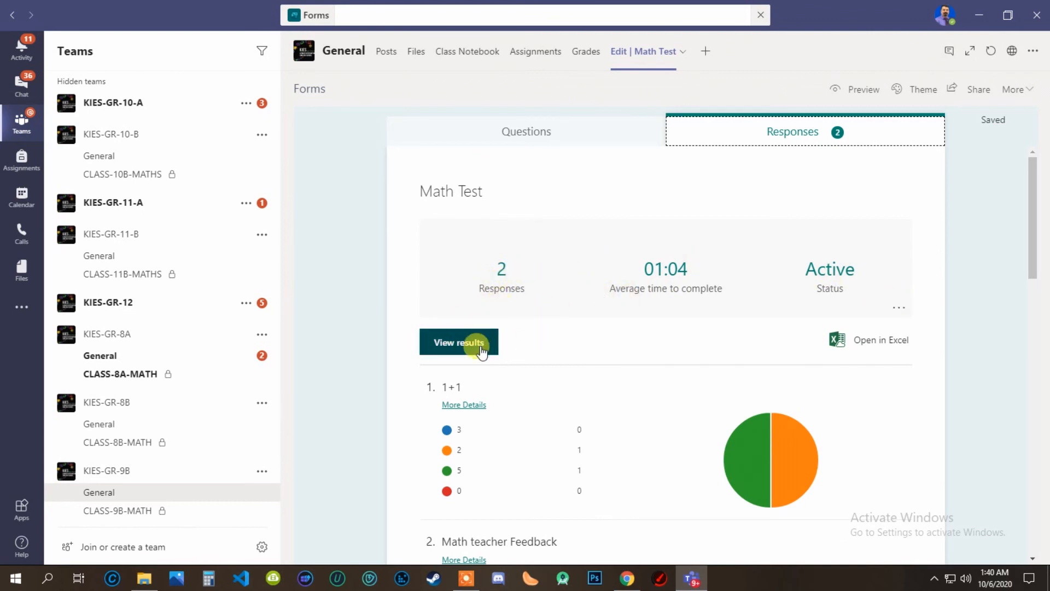
scroll(547, 352, "down", 2)
mouse_move(771, 318)
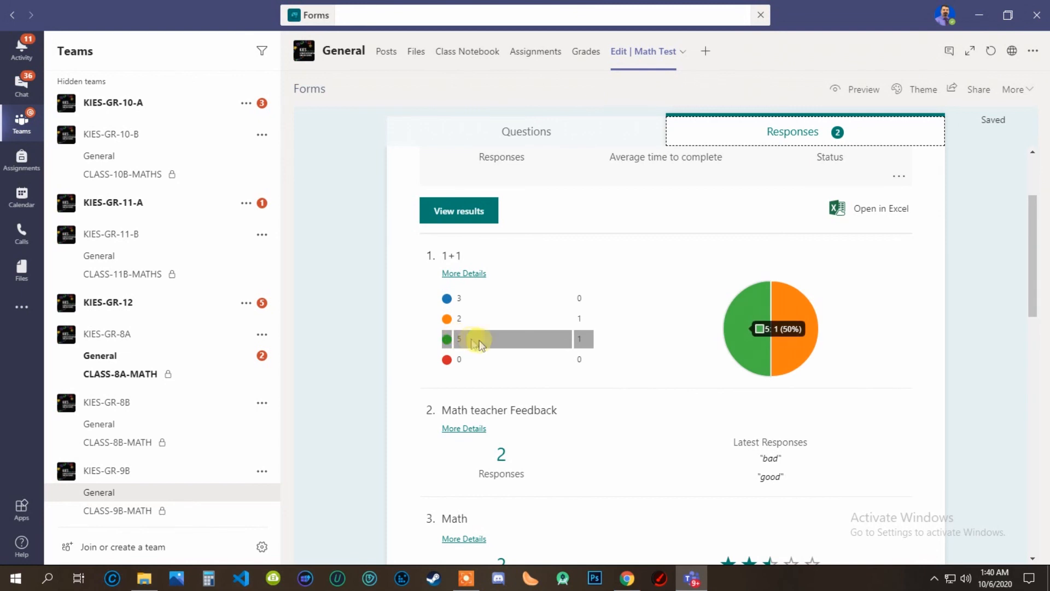
scroll(478, 341, "down", 1)
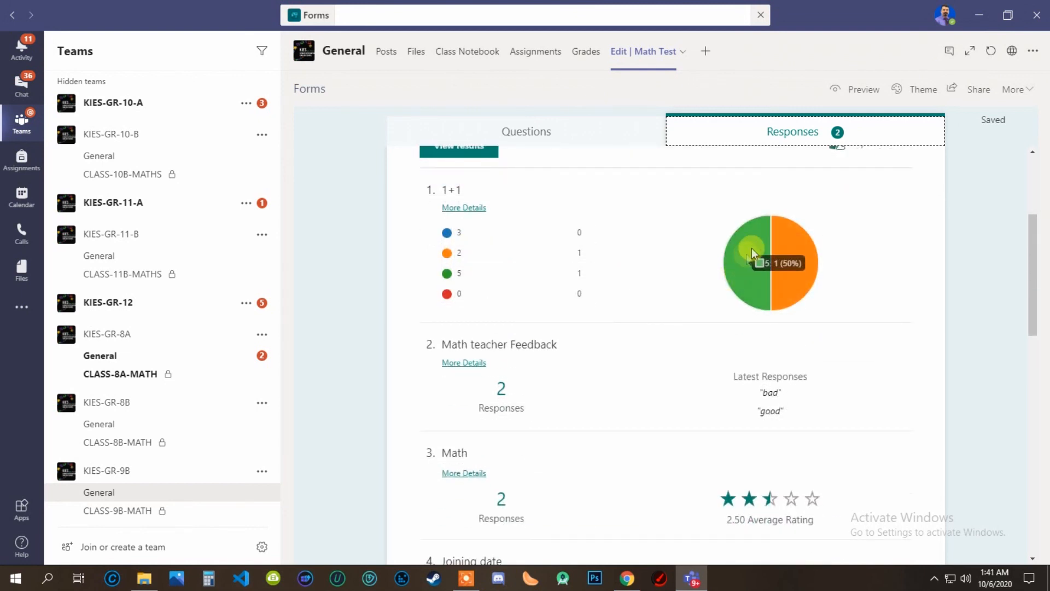
Examine the response summaries of the remaining questions, from Math teacher Feedback to the recommendation score.
scroll(763, 275, "down", 1)
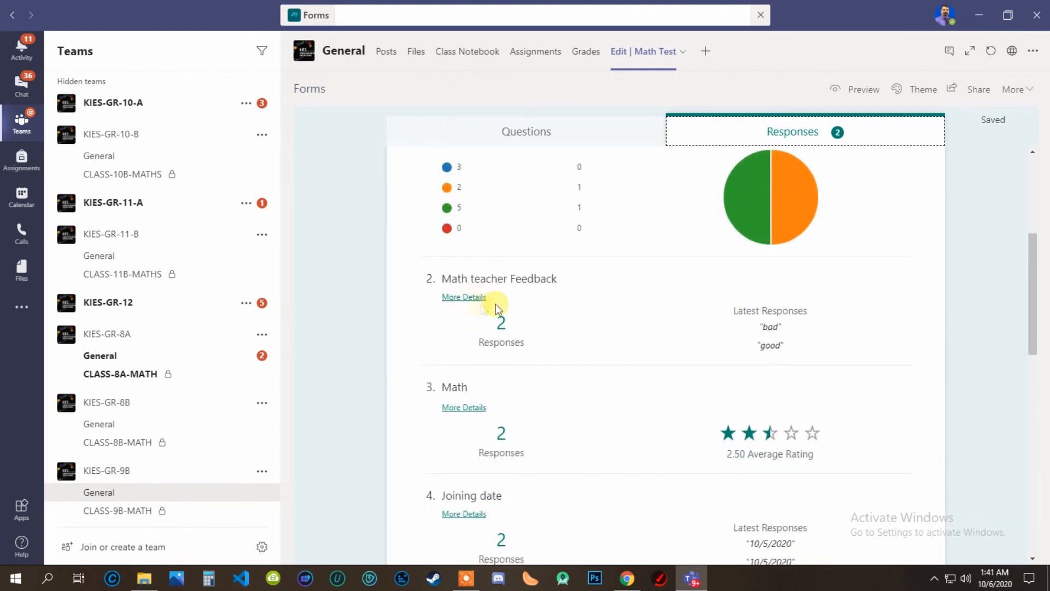
scroll(654, 345, "down", 2)
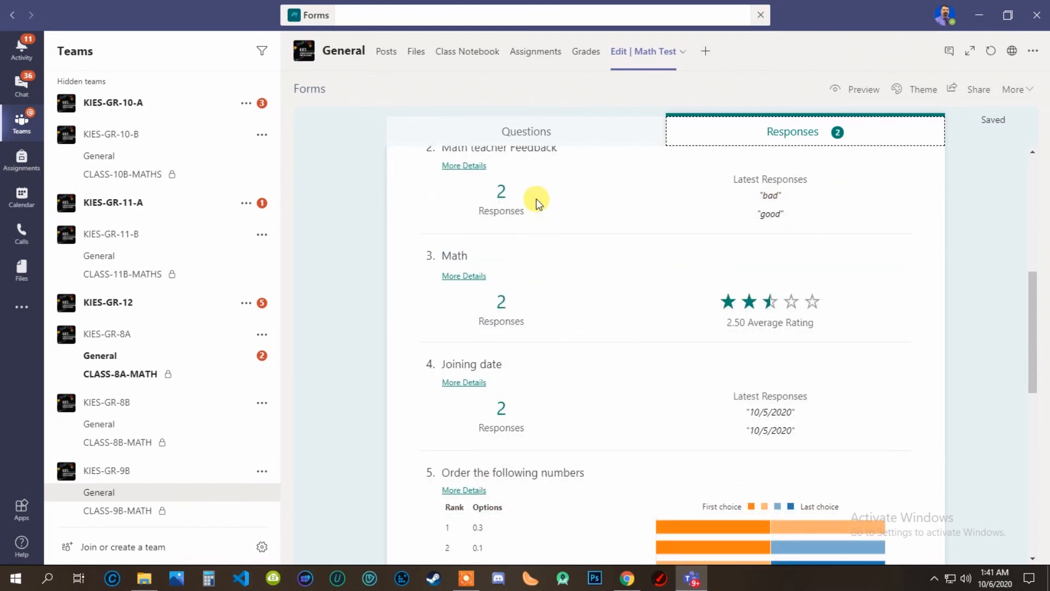
scroll(536, 202, "down", 1)
scroll(552, 257, "down", 2)
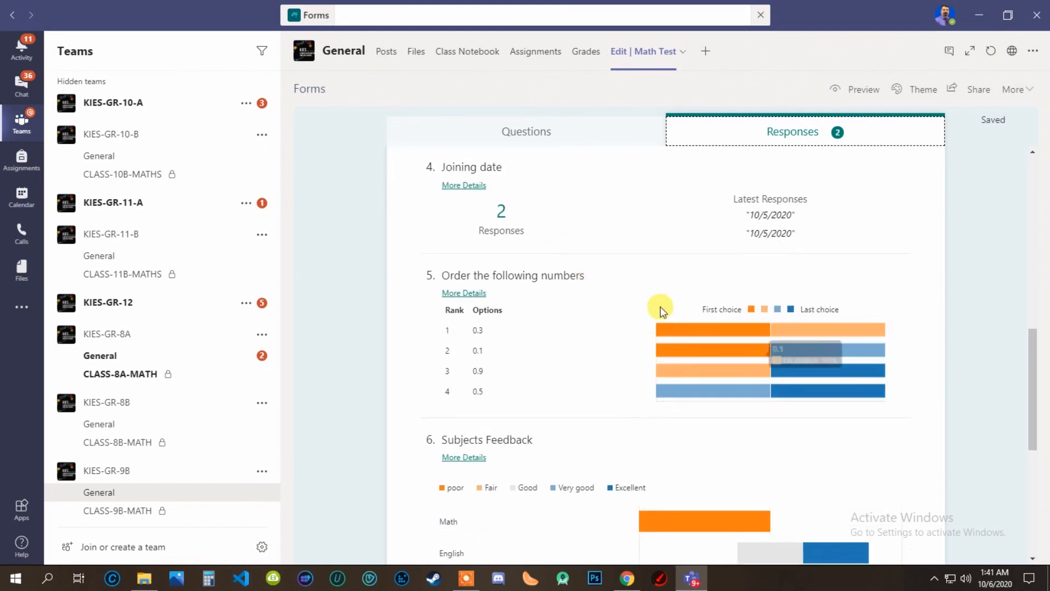
scroll(541, 267, "down", 2)
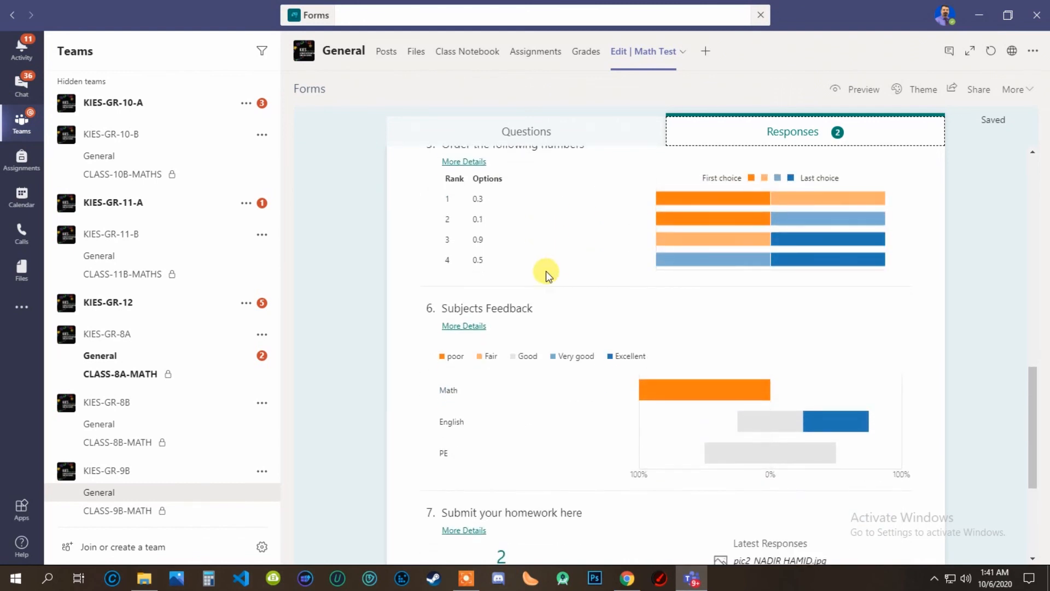
scroll(545, 271, "down", 1)
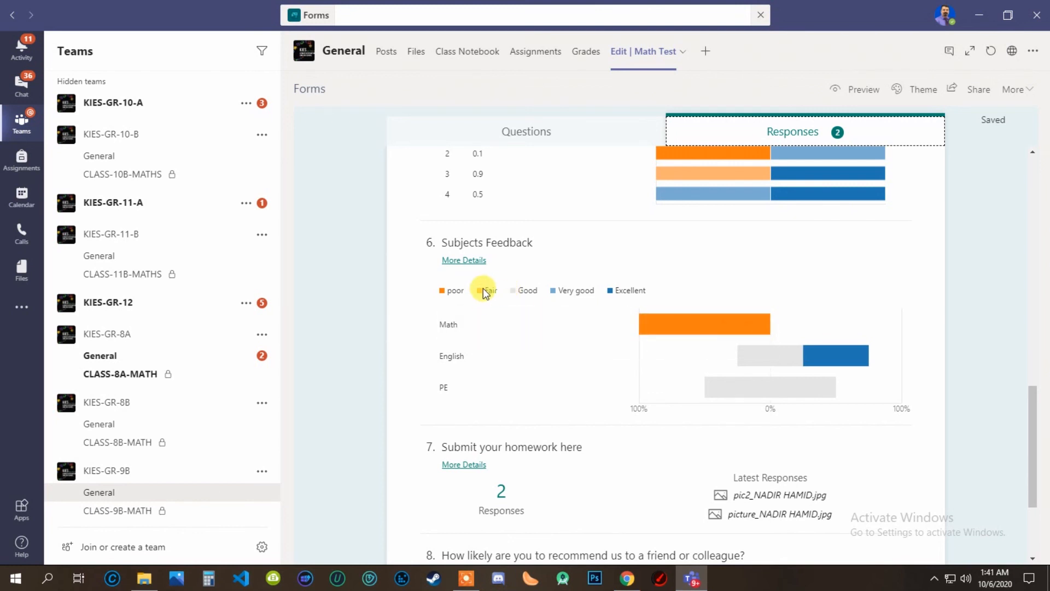
scroll(514, 325, "down", 3)
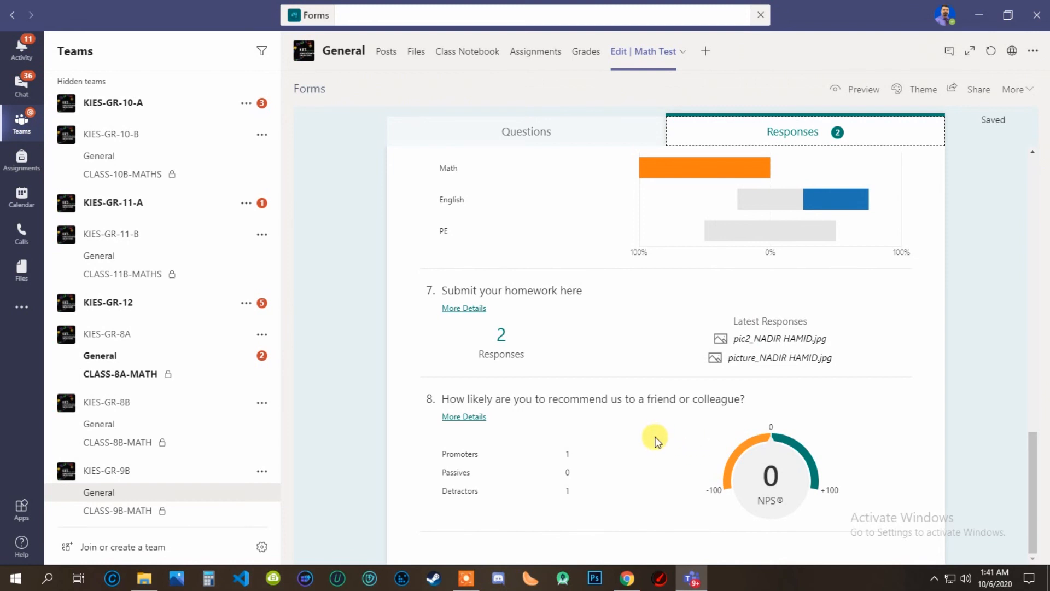
scroll(647, 426, "up", 15)
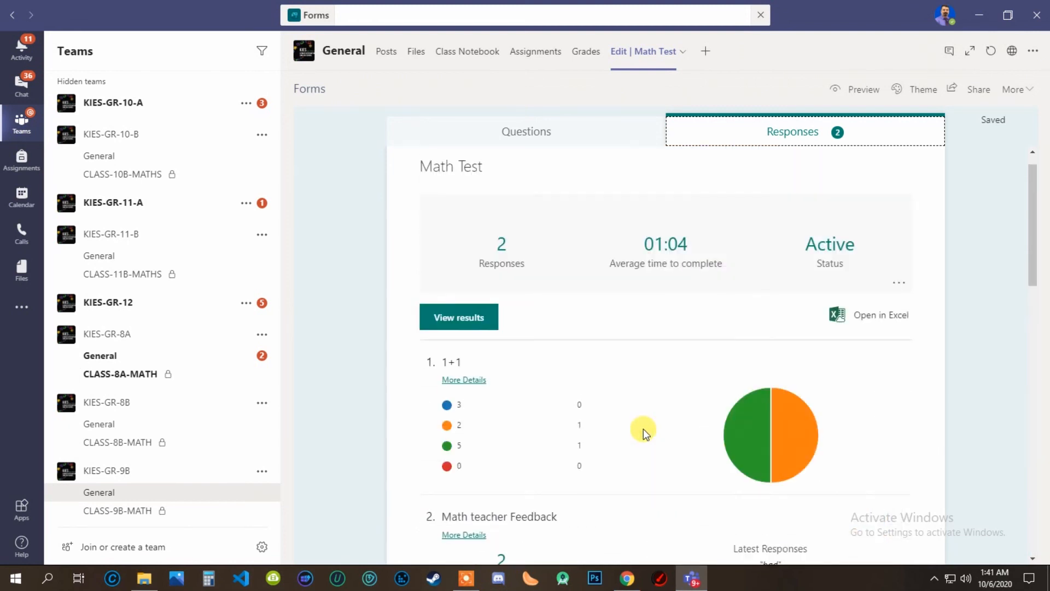
Look over the additional response actions, such as deleting all responses, printing a summary and creating a summary link.
left_click(899, 307)
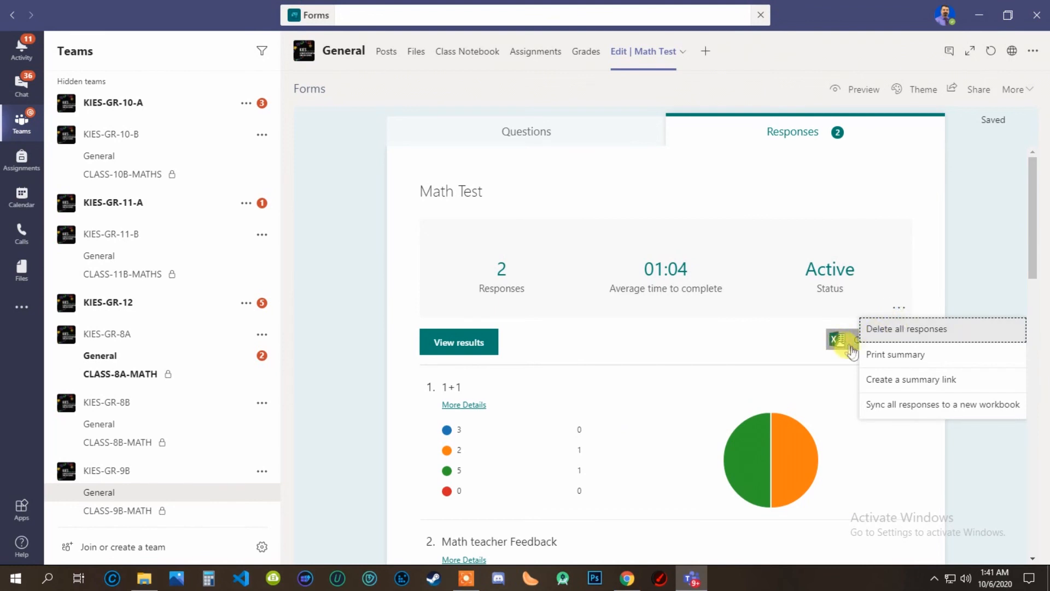
left_click(979, 264)
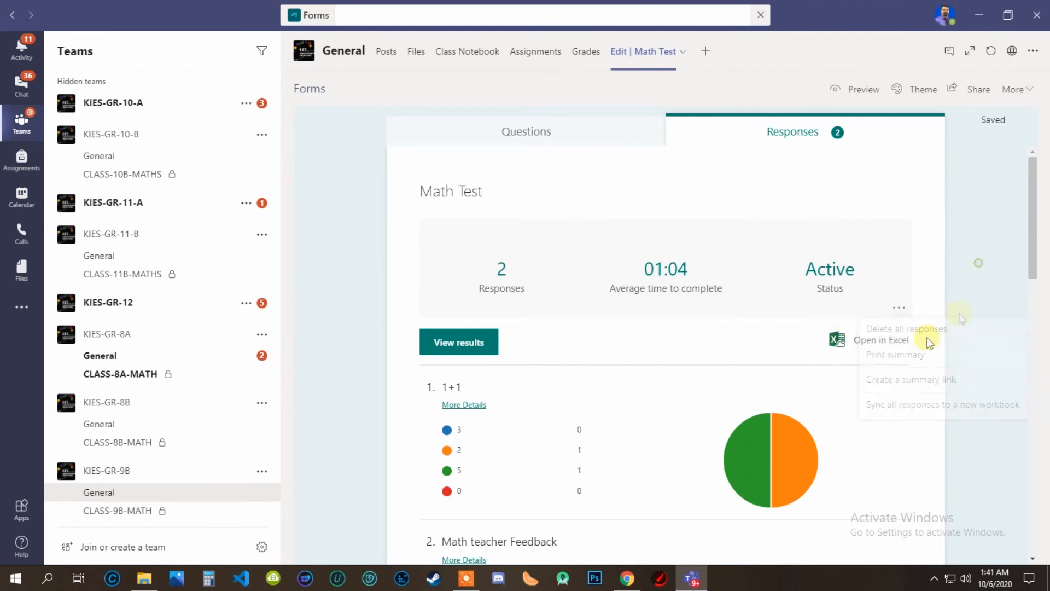
left_click(899, 309)
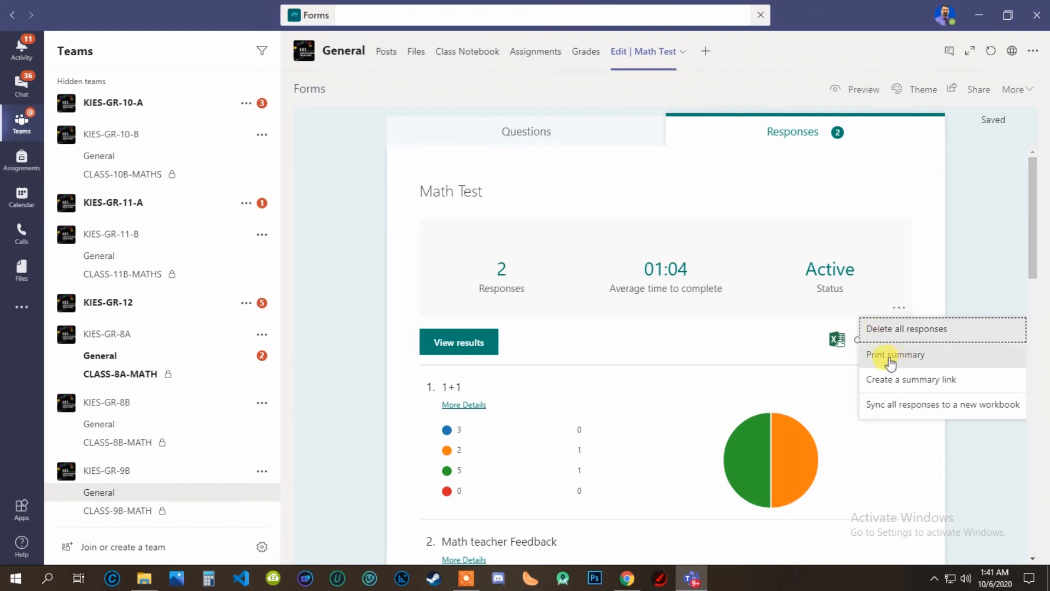
left_click(335, 318)
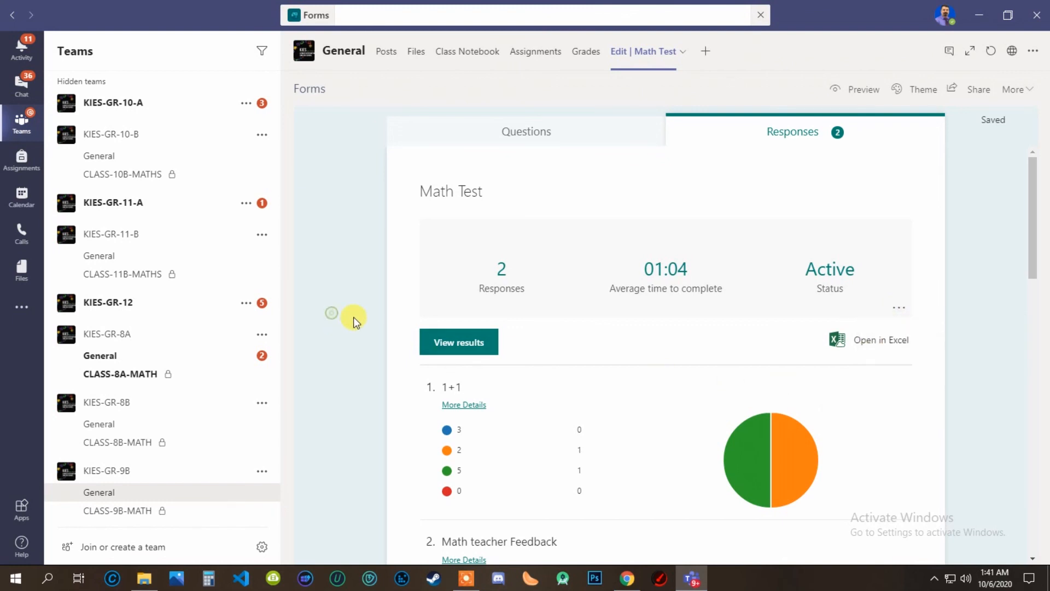
View the individual results, switch between Respondent 1 and Respondent 2 to compare their answers, and return to the summary.
left_click(429, 334)
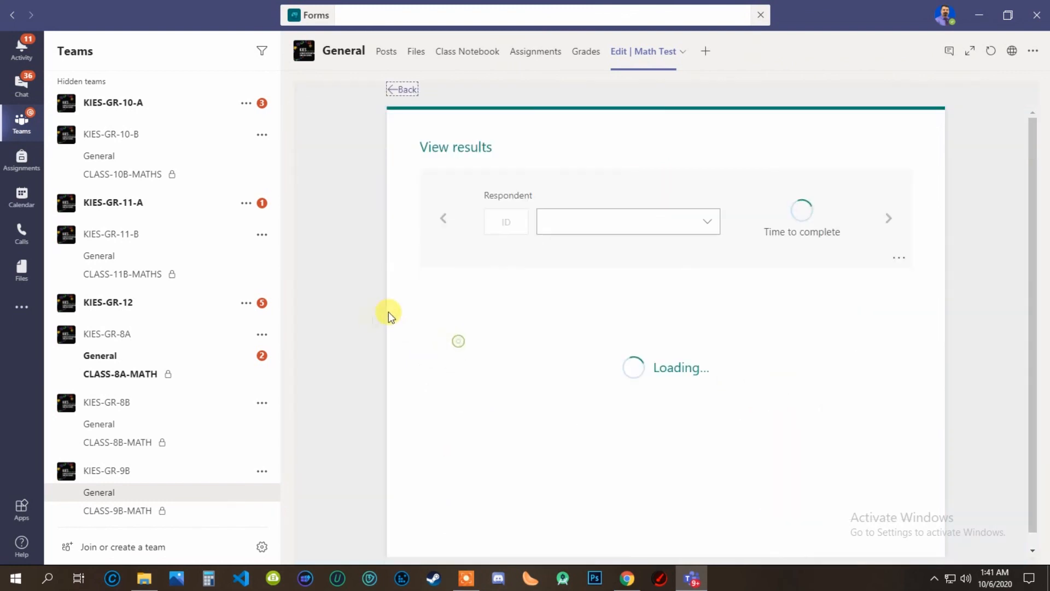
left_click(695, 232)
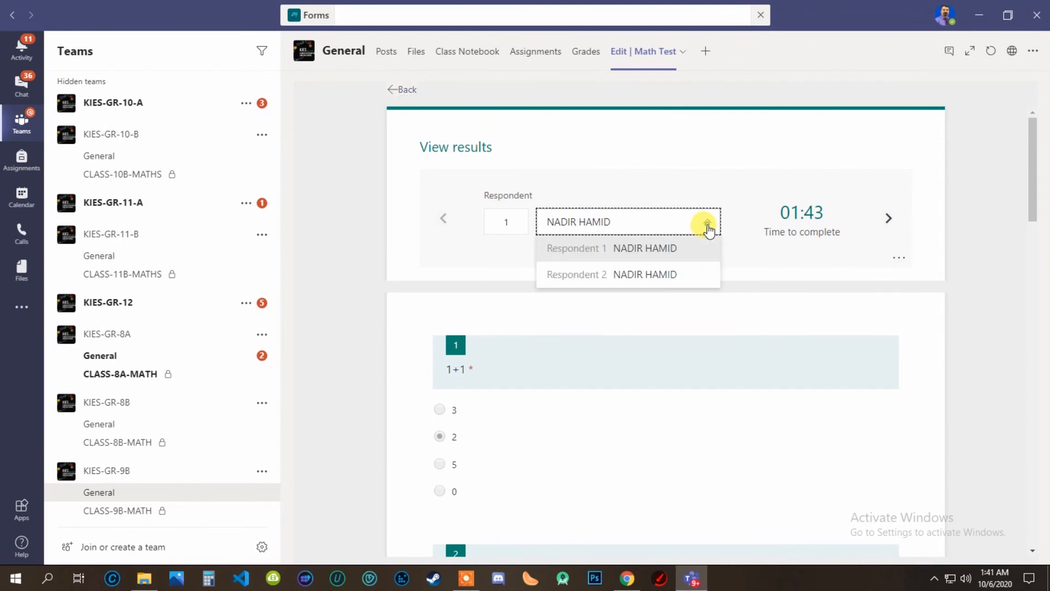
left_click(653, 276)
left_click(888, 220)
left_click(446, 223)
left_click(889, 219)
left_click(443, 224)
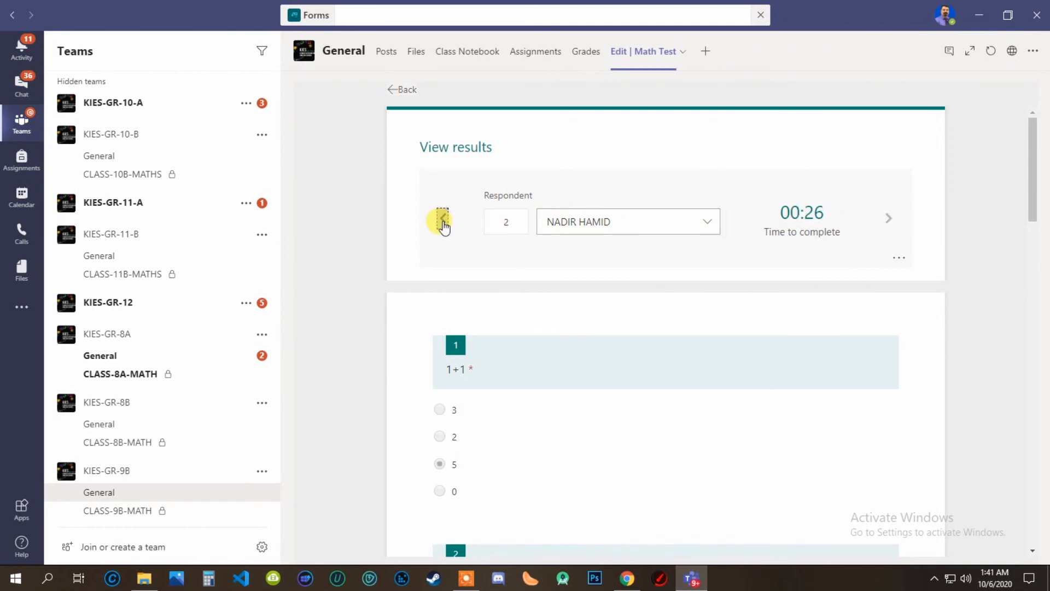
left_click(402, 90)
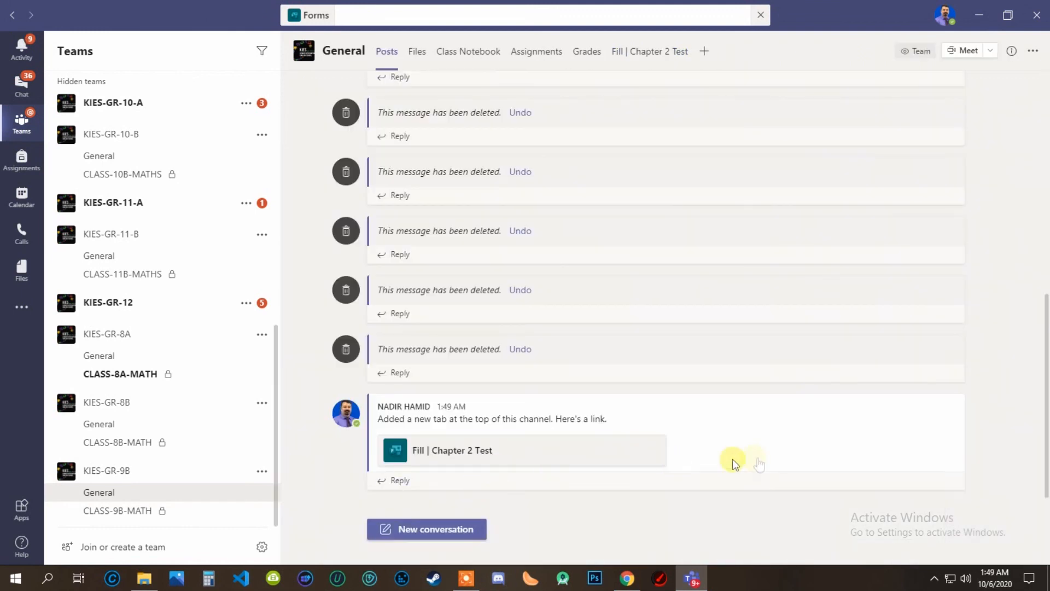
Delete the General channel post announcing the Fill | Chapter 2 Test tab and remove that tab from the channel.
left_click(952, 386)
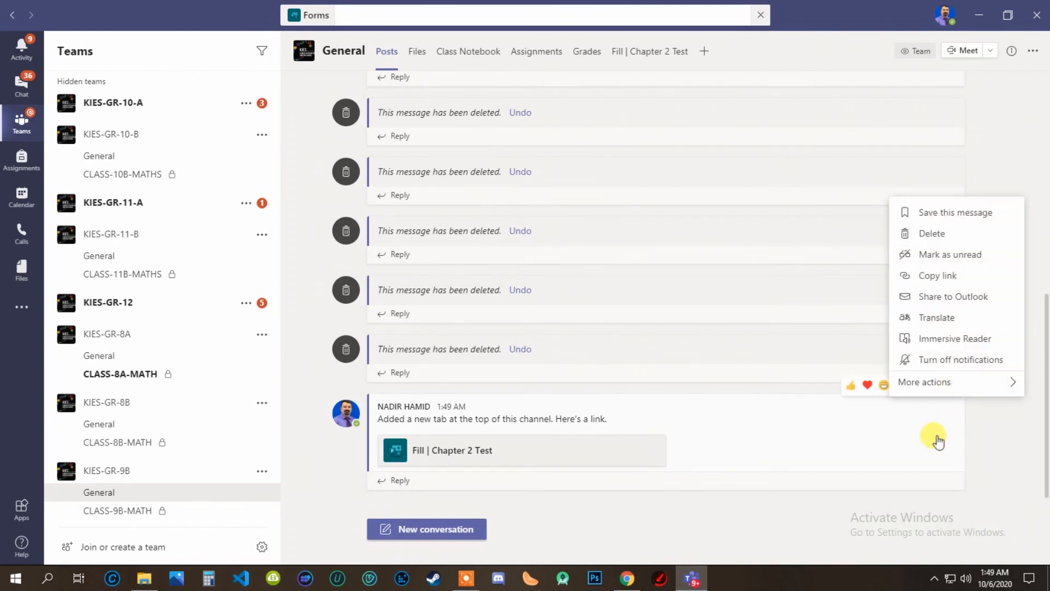
left_click(932, 233)
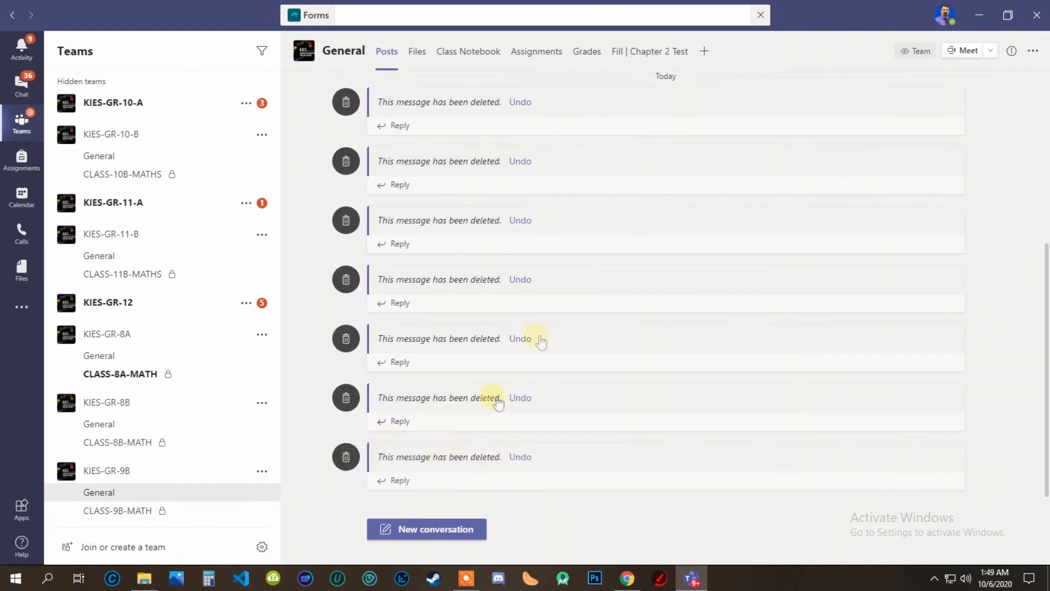
left_click(676, 53)
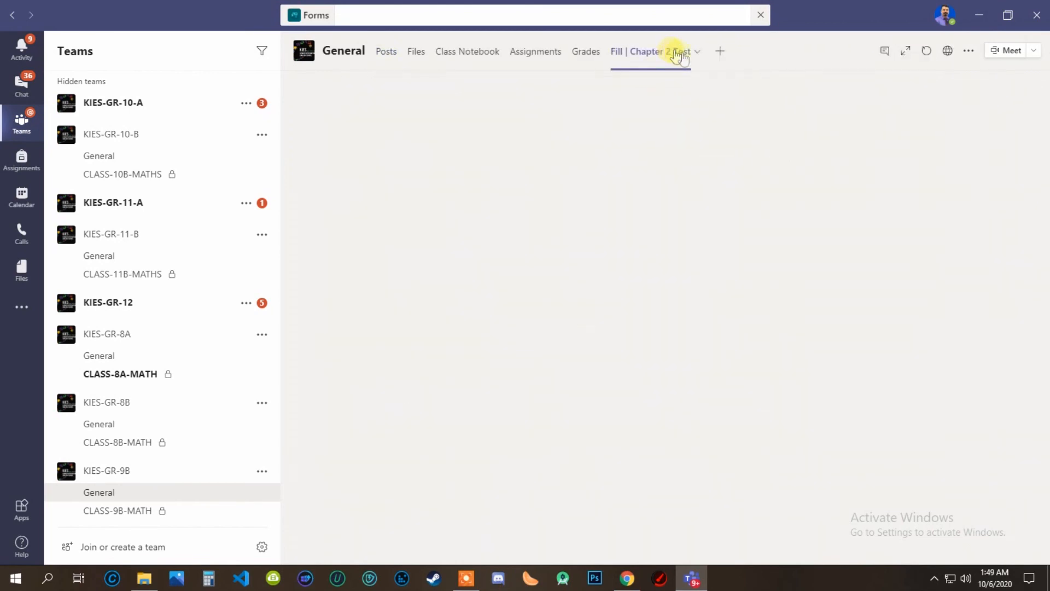
left_click(696, 52)
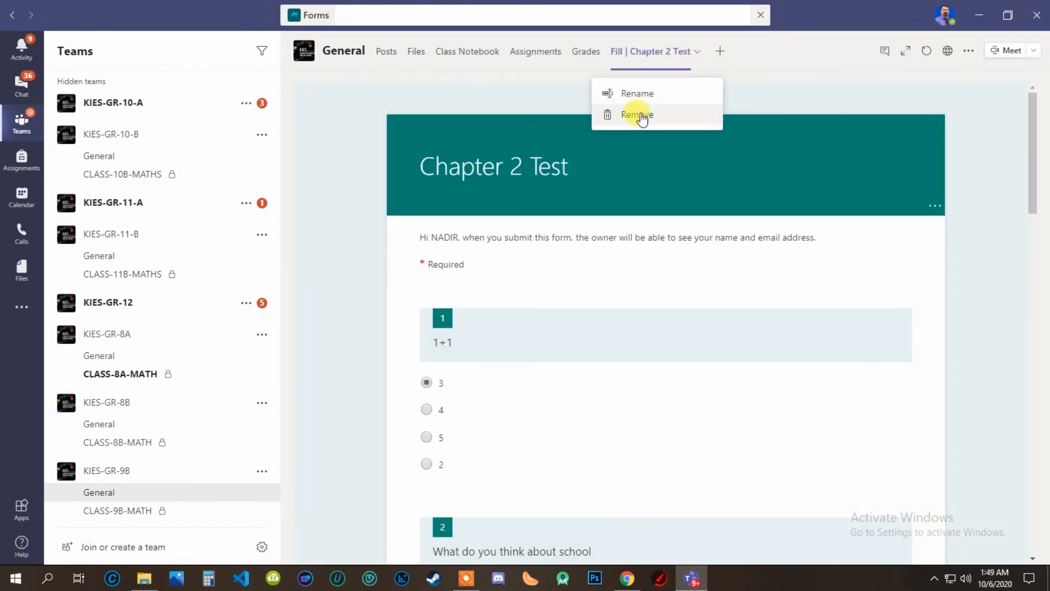
left_click(641, 116)
left_click(658, 305)
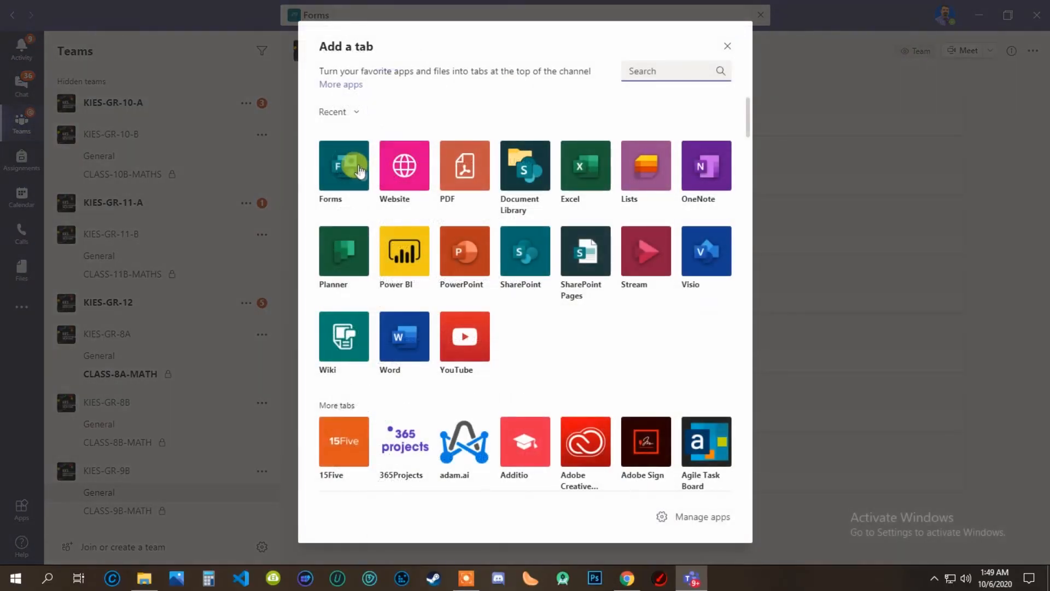
Review the options for adding a Forms tab, creating a shared form or adding an existing one, and leave without saving.
left_click(346, 167)
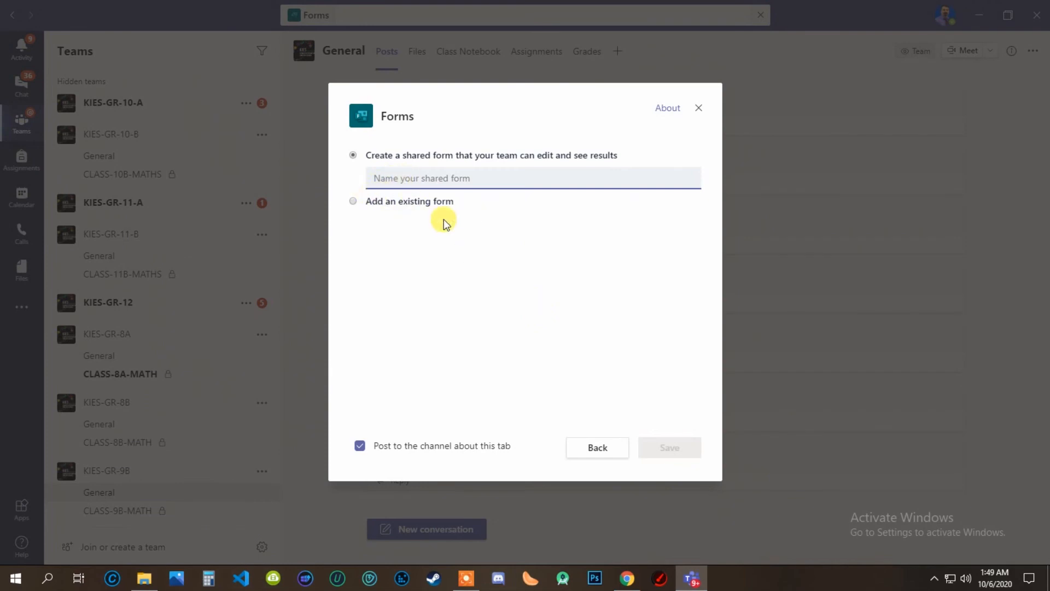
left_click(352, 201)
left_click(354, 155)
left_click(594, 447)
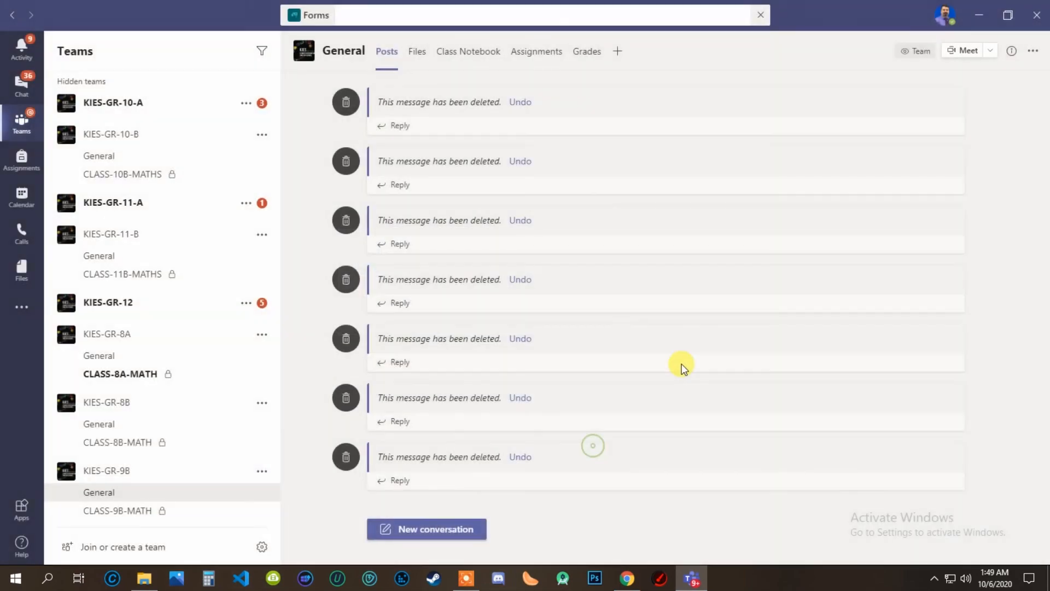